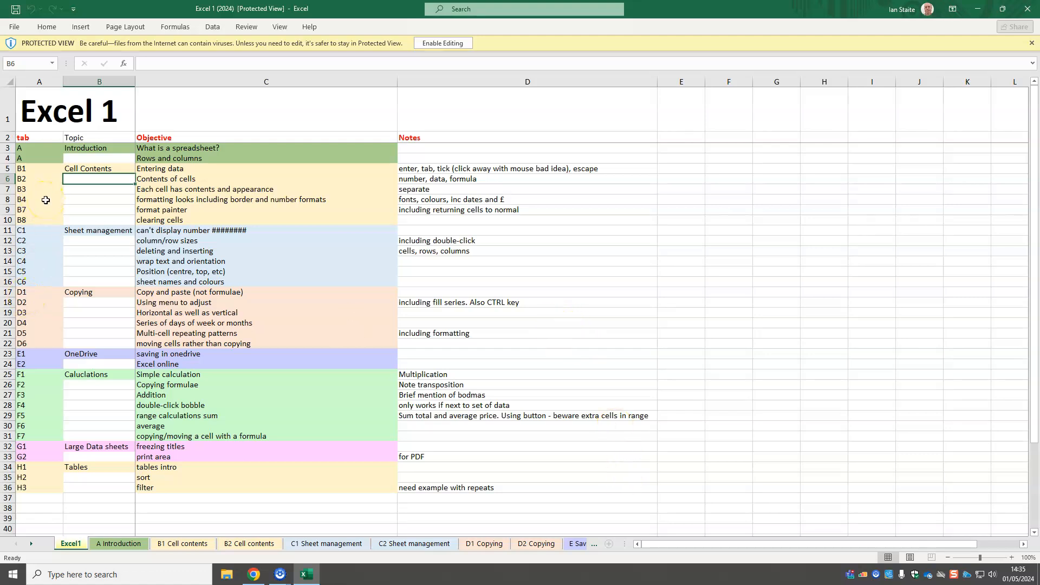
Enable editing of the workbook and inspect cells K8, F16 and C26 on the A Introduction sheet
{"action": "left_click", "coordinate": [442, 44]}
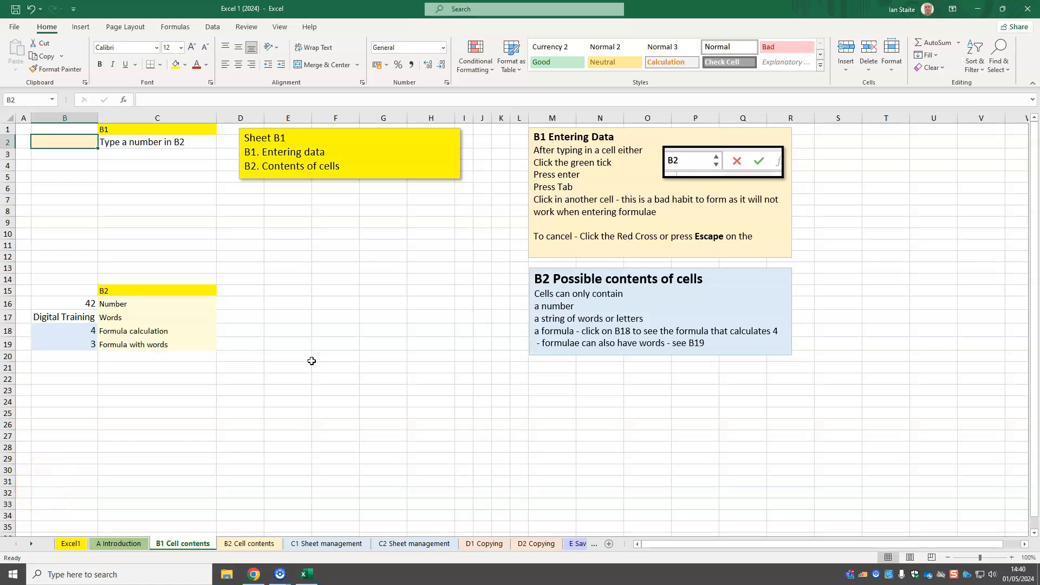
{"action": "left_click", "coordinate": [130, 542]}
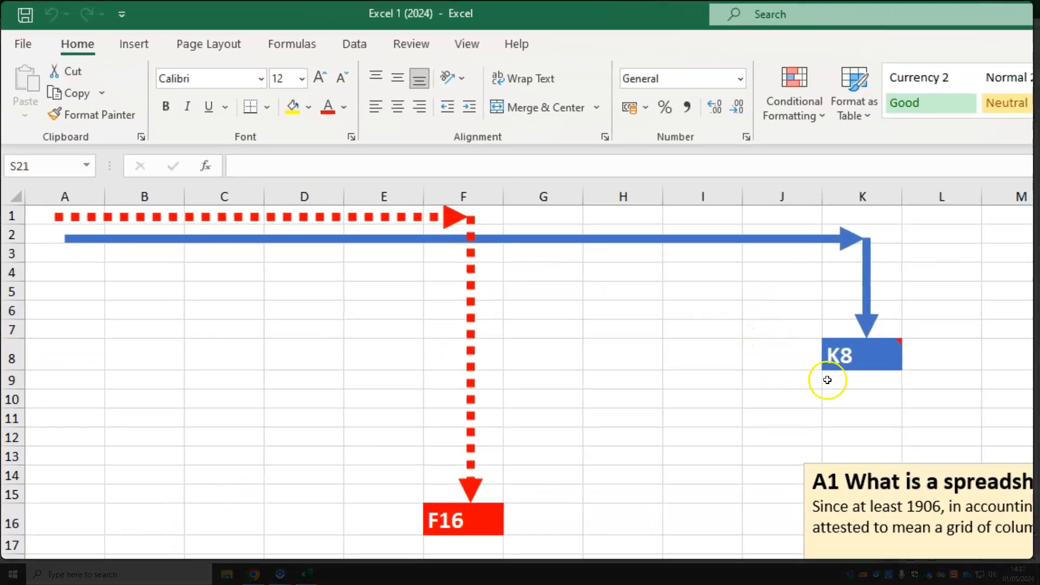
{"action": "left_click", "coordinate": [866, 352]}
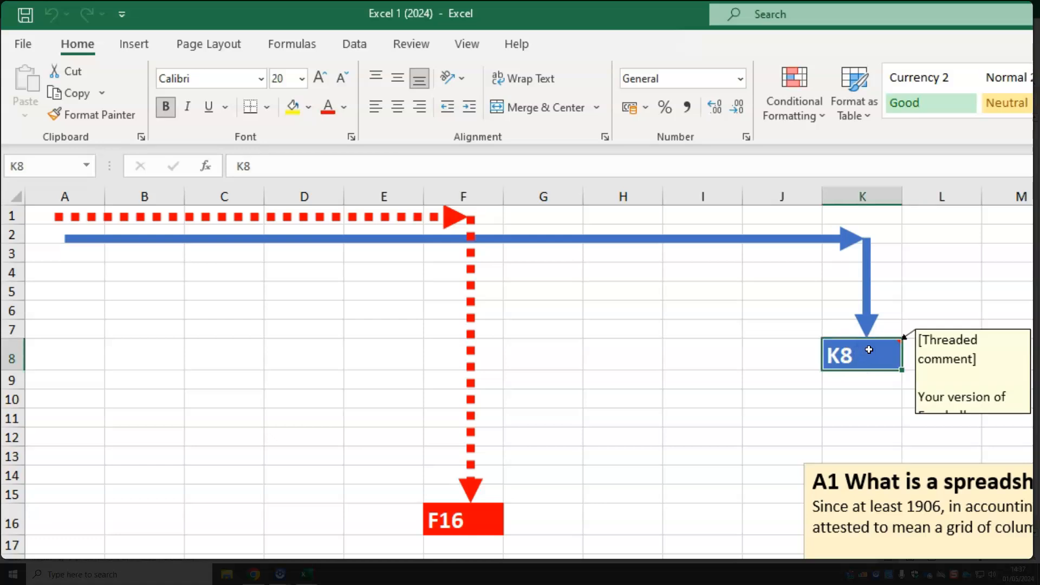
{"action": "left_click", "coordinate": [461, 525]}
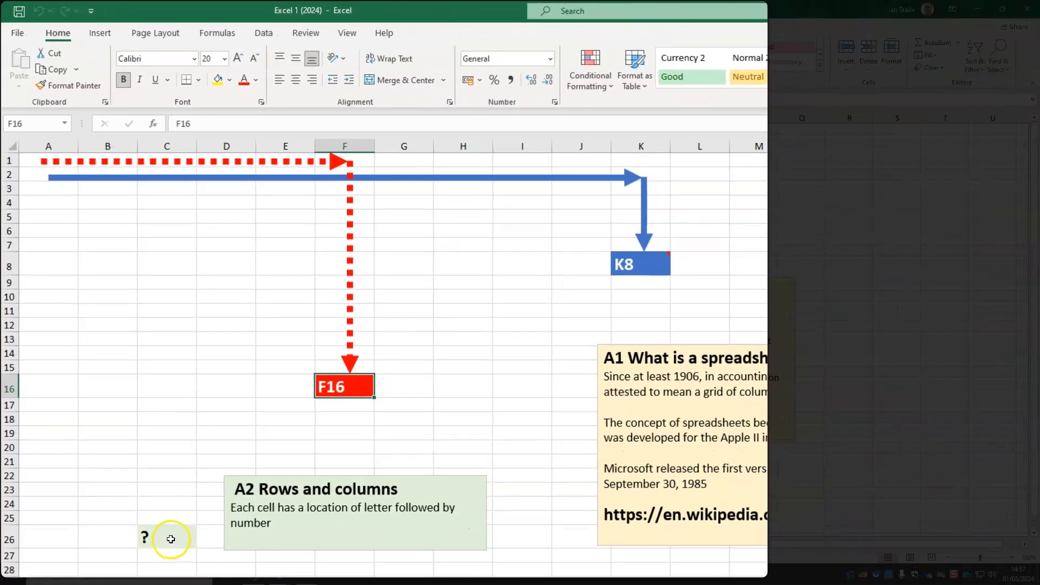
{"action": "left_click", "coordinate": [170, 539]}
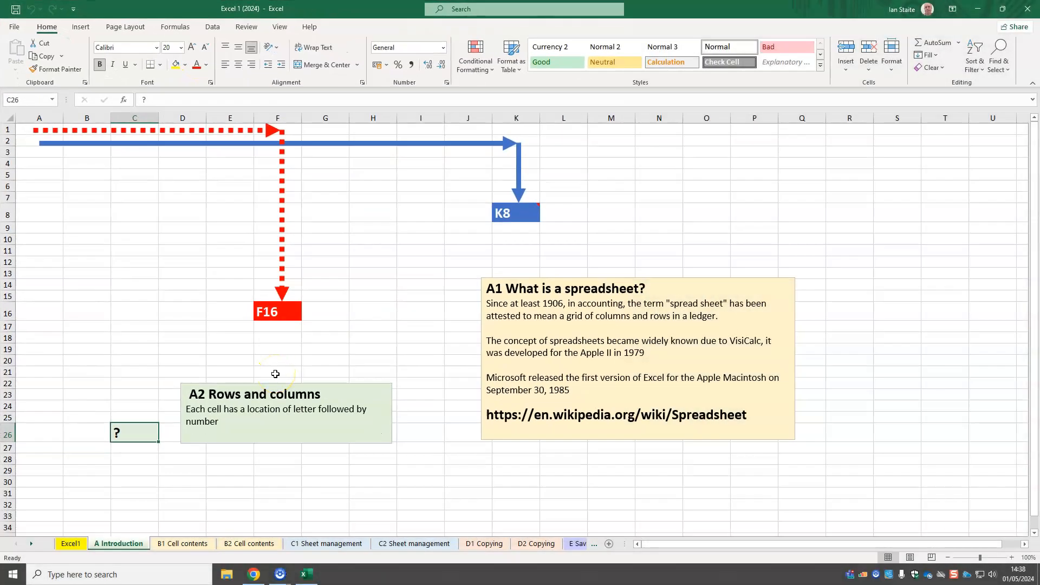
Enter 23 in cell B2 of the B1 Cell contents sheet
{"action": "left_click", "coordinate": [204, 542]}
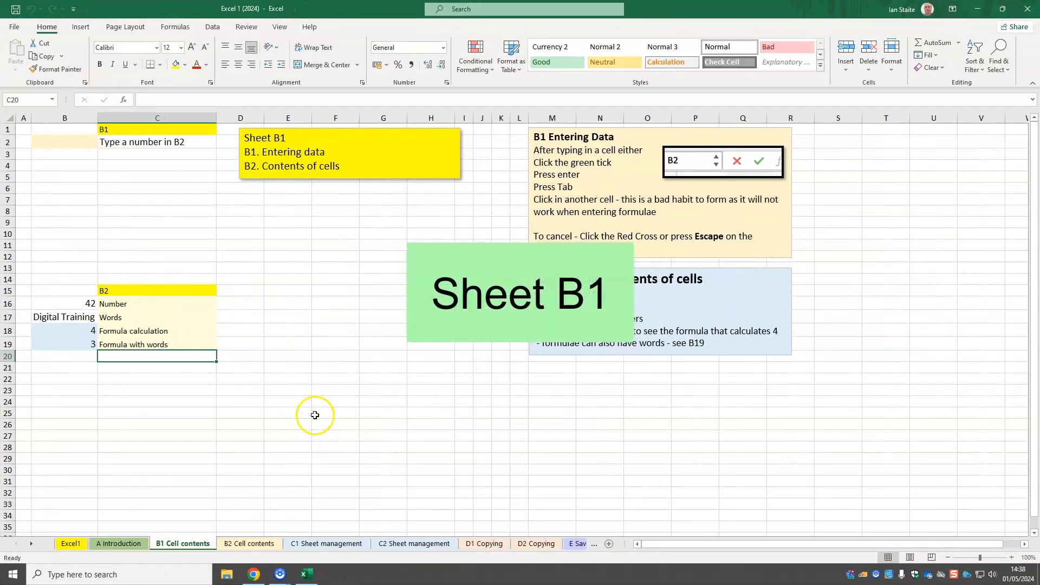
{"action": "left_click", "coordinate": [65, 142]}
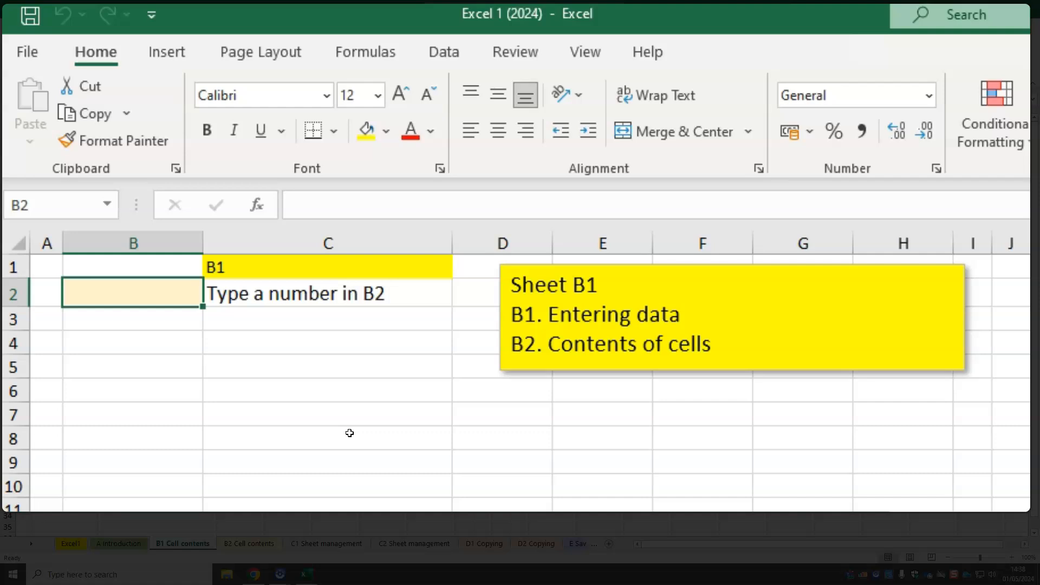
{"action": "type", "text": "23"}
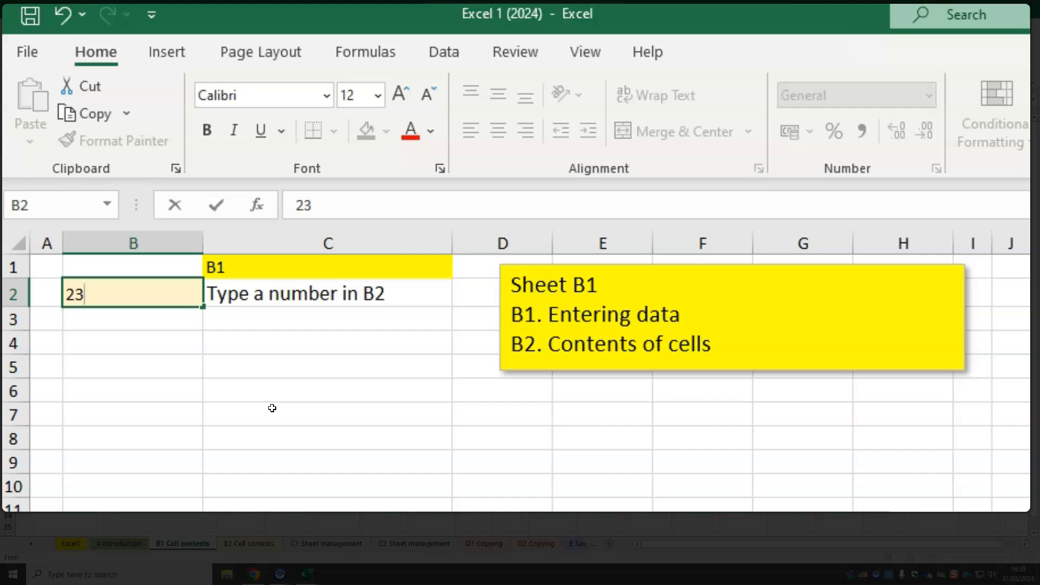
{"action": "key", "text": "Return"}
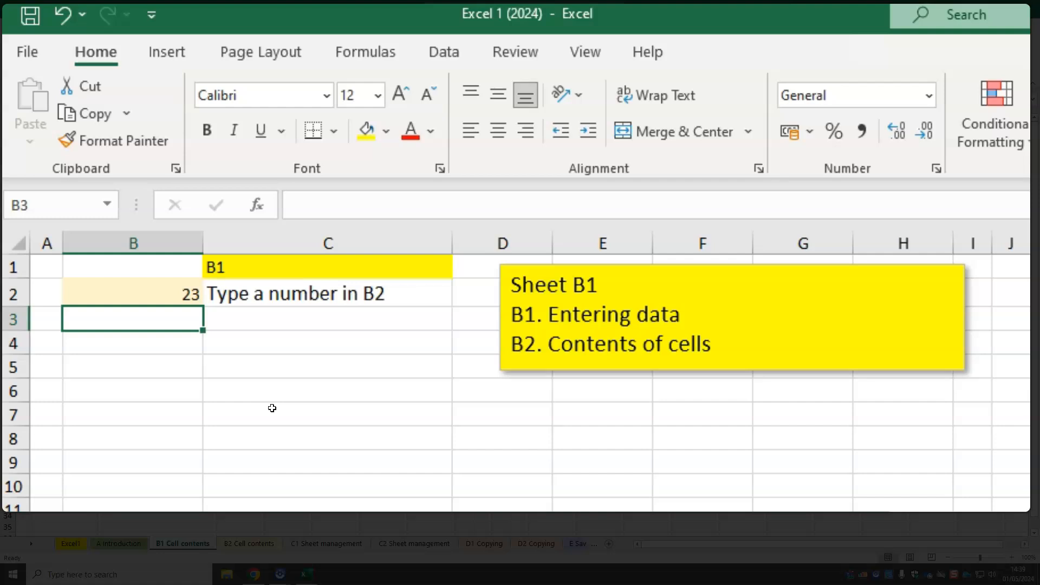
Replace the number in cell B2 with 24, finishing the entry on the neighbouring cell C2
{"action": "key", "text": "Up"}
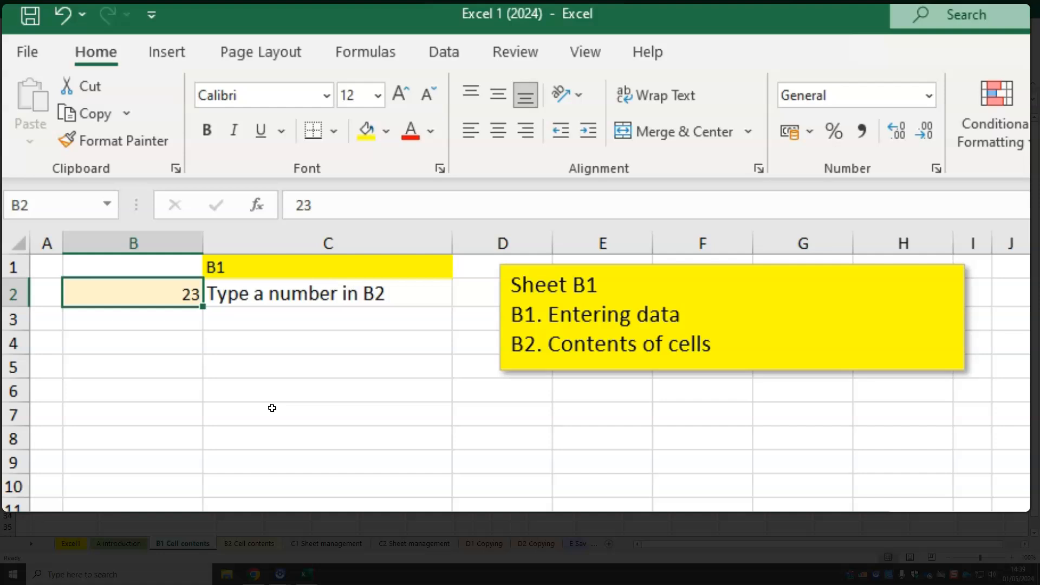
{"action": "type", "text": "24"}
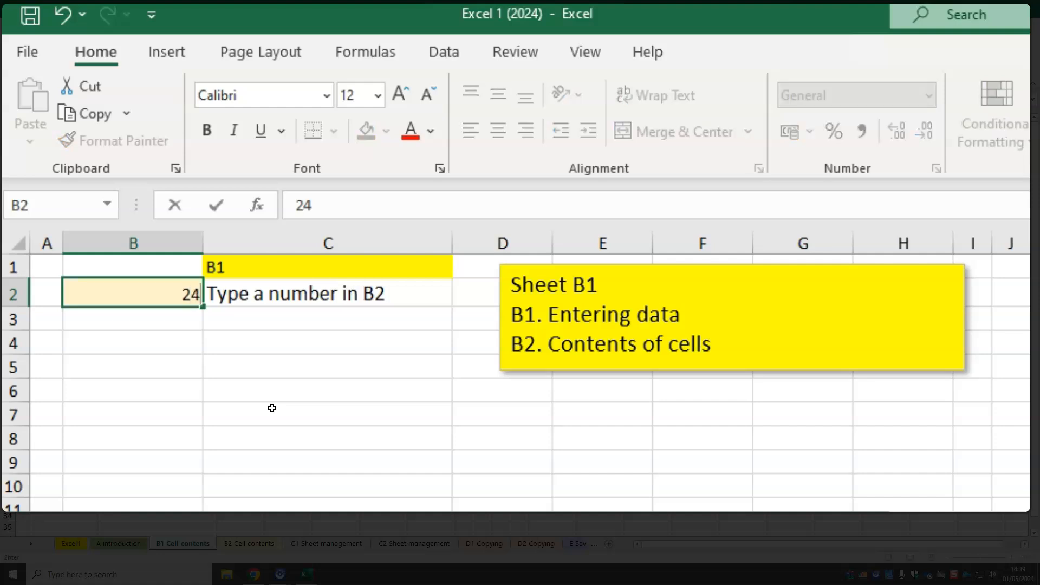
{"action": "key", "text": "Tab"}
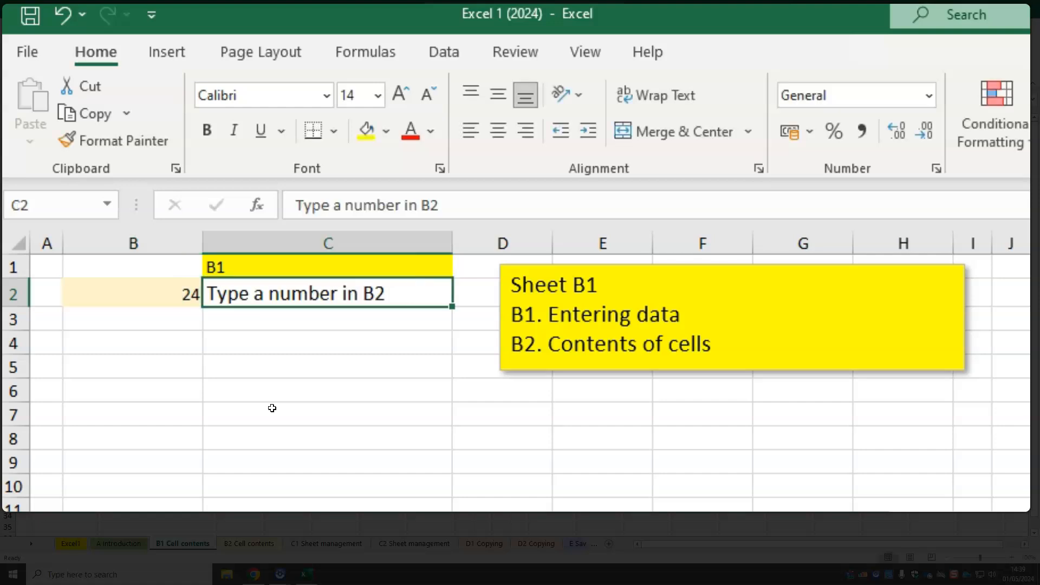
Overwrite cell B2 with 54 and finish the entry by selecting cell C5
{"action": "left_click", "coordinate": [182, 294]}
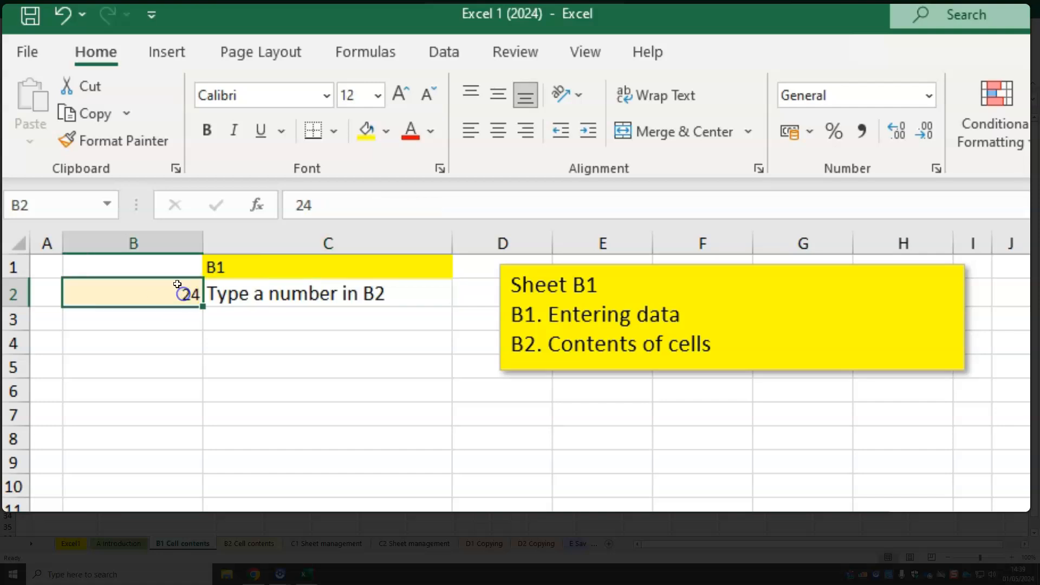
{"action": "type", "text": "54"}
{"action": "left_click", "coordinate": [155, 174]}
{"action": "left_click", "coordinate": [270, 370]}
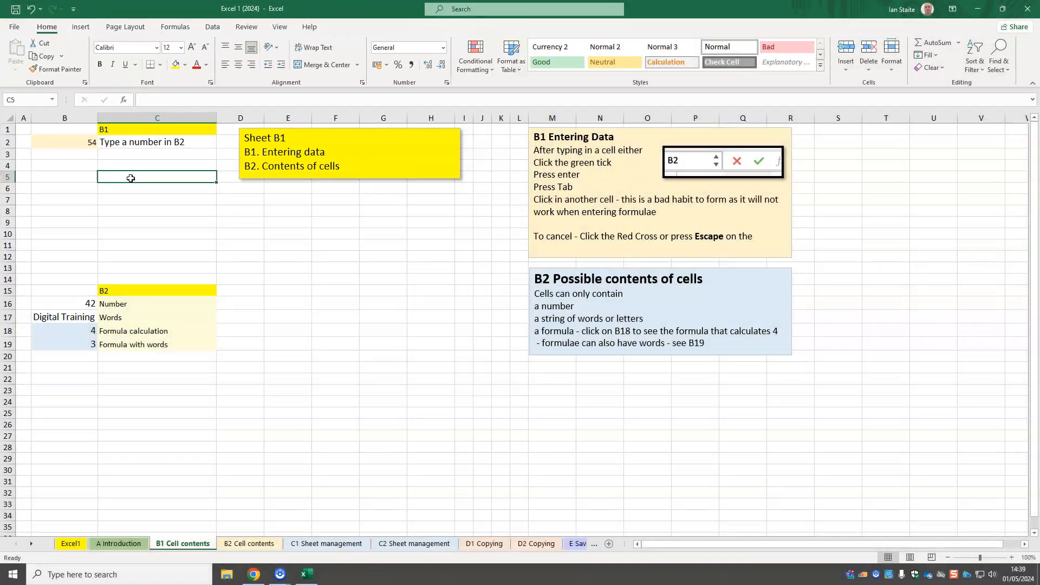
{"action": "left_click", "coordinate": [261, 367]}
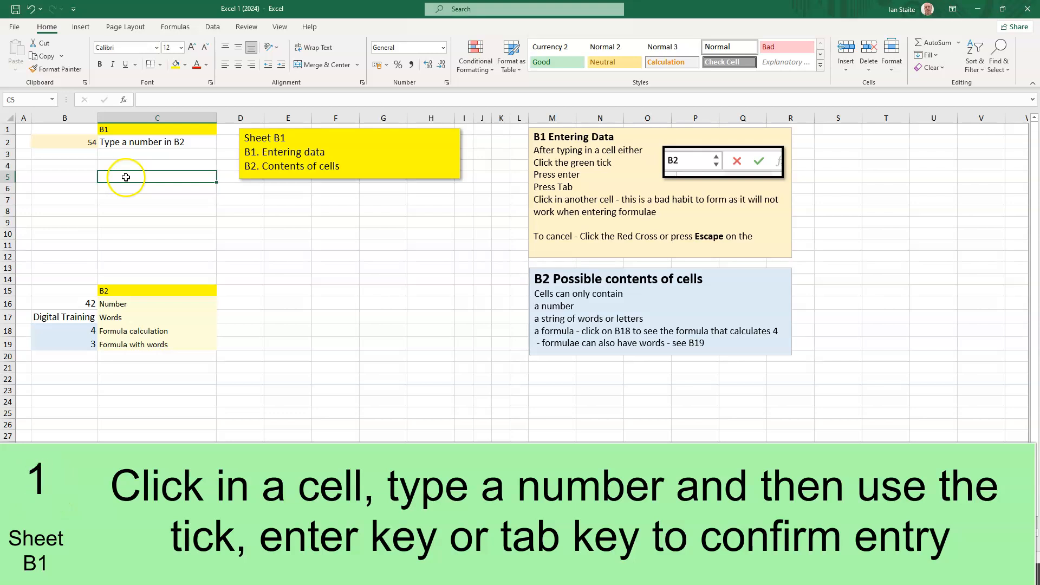
Examine the number, words and formula examples in cells B16 to B19, viewing the underlying formulas of B18 and B19
{"action": "left_click", "coordinate": [287, 330]}
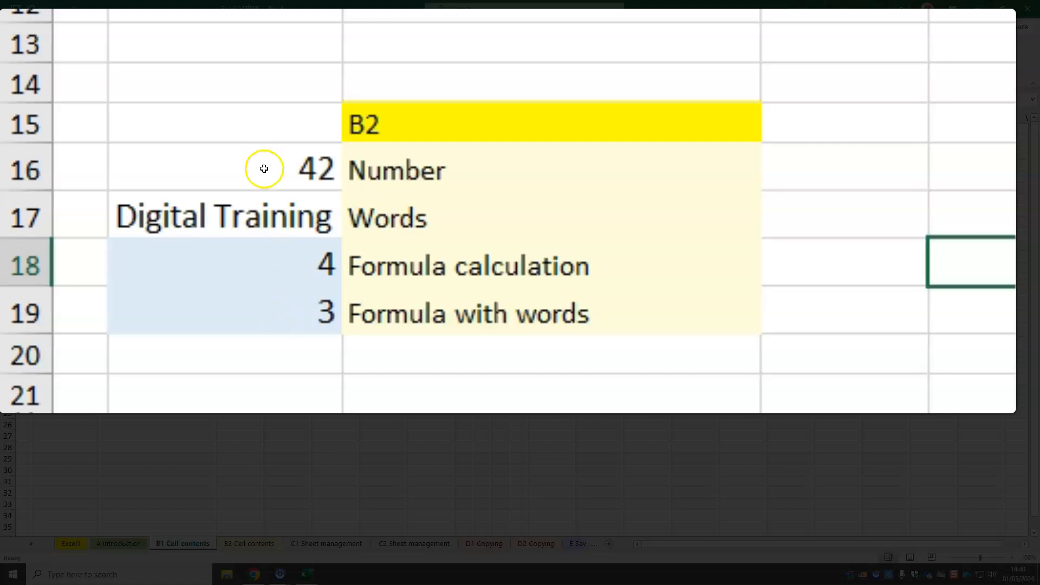
{"action": "left_click", "coordinate": [264, 168]}
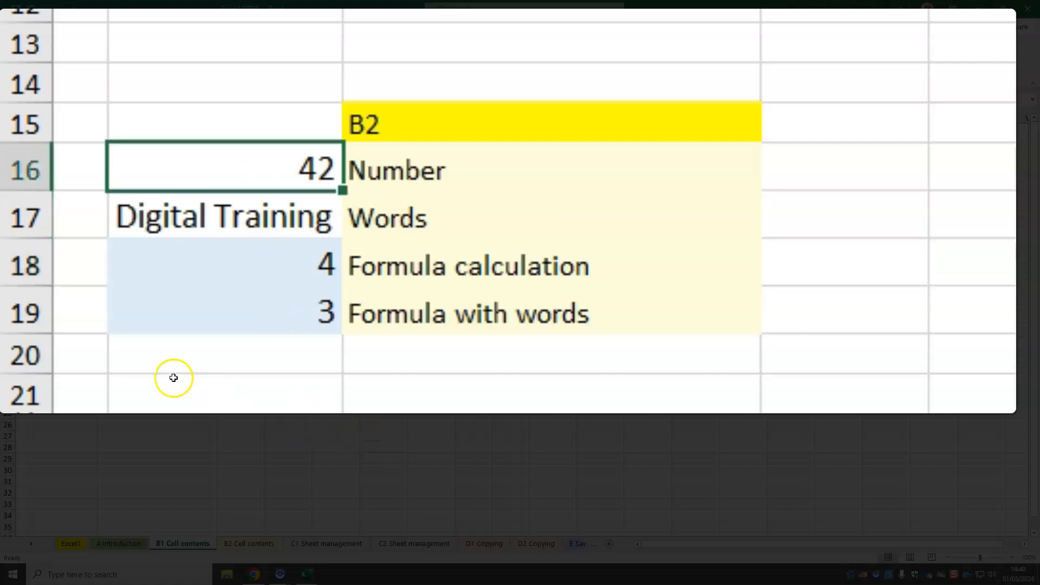
{"action": "left_click", "coordinate": [225, 217]}
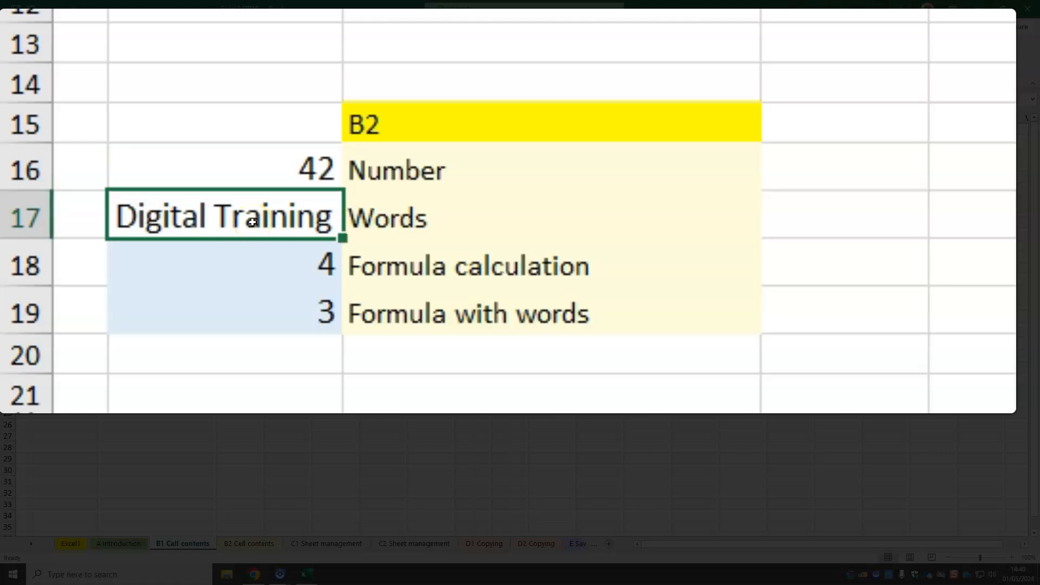
{"action": "left_click", "coordinate": [260, 259]}
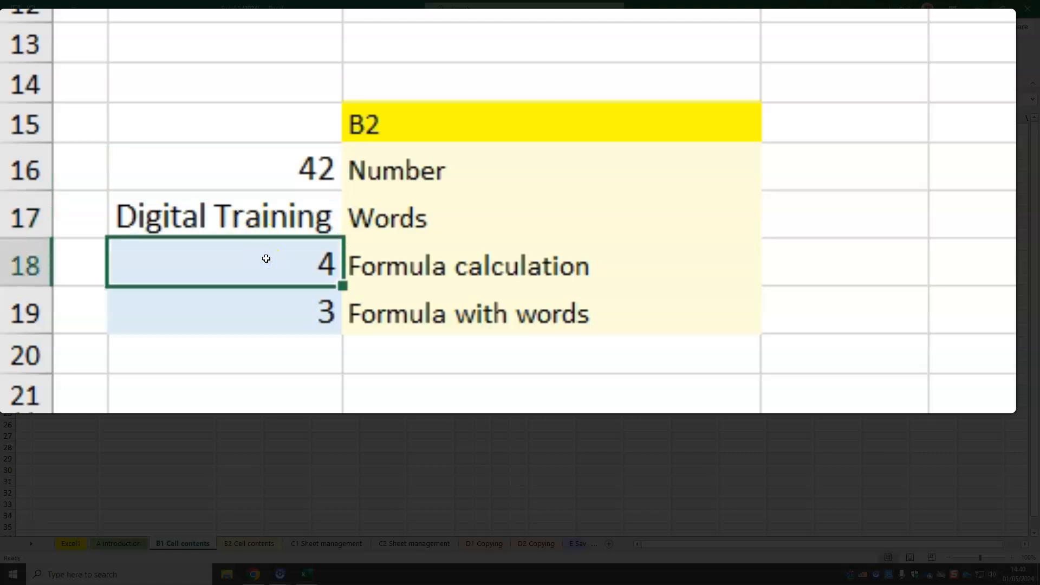
{"action": "double_click", "coordinate": [266, 259]}
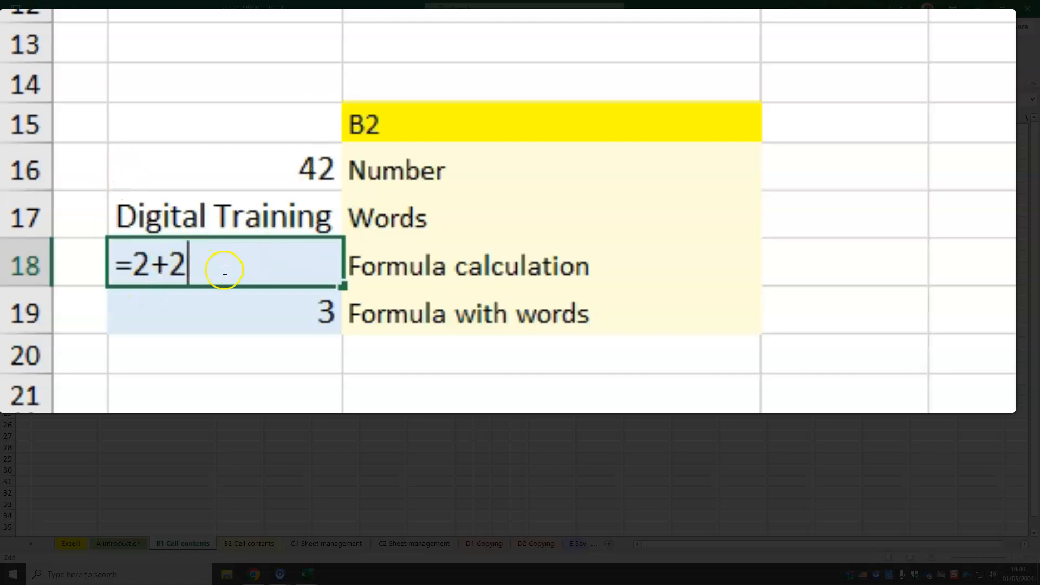
{"action": "left_click", "coordinate": [274, 312]}
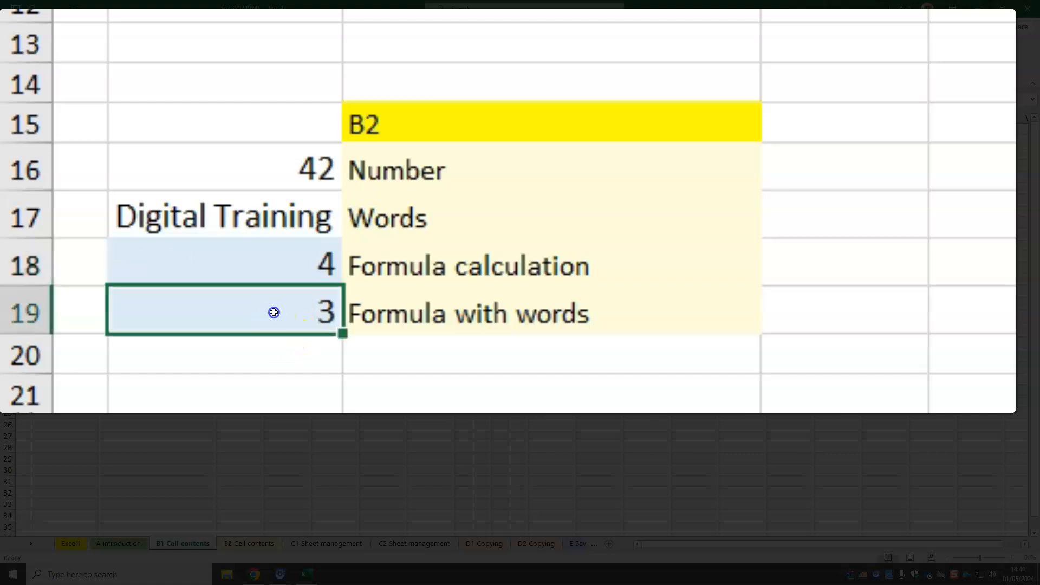
{"action": "double_click", "coordinate": [273, 312]}
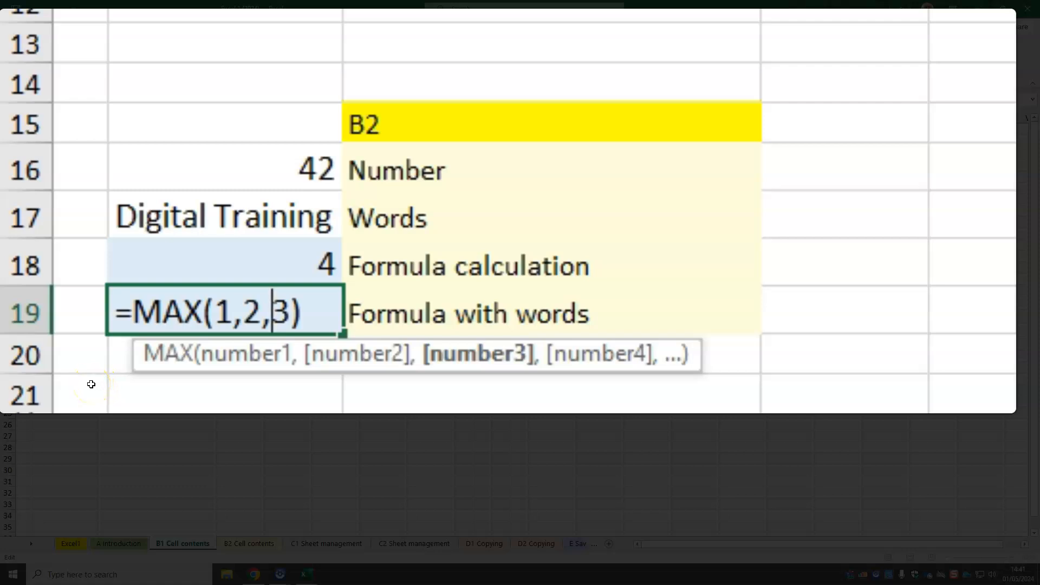
{"action": "key", "text": "Return"}
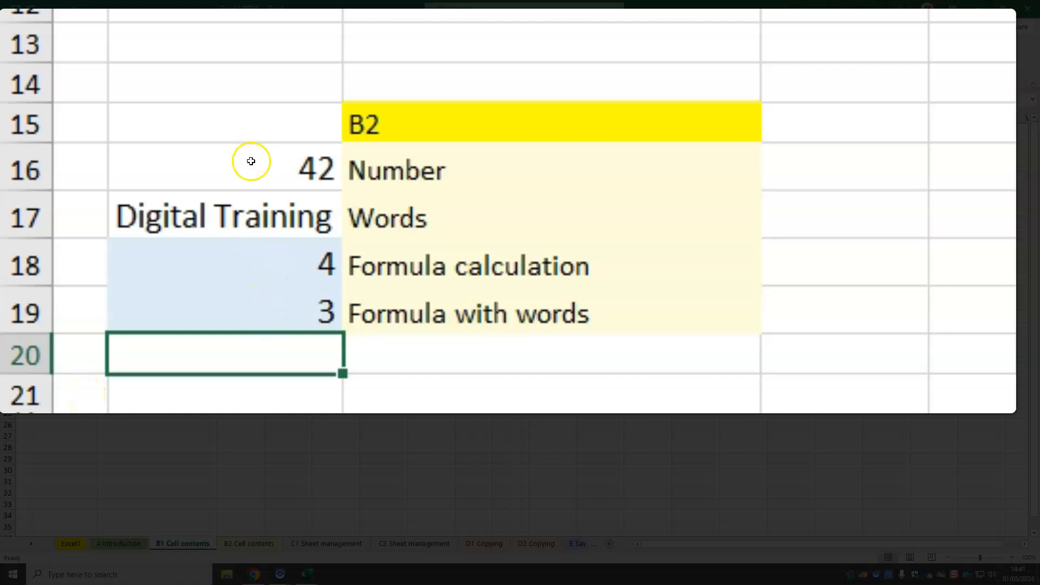
{"action": "left_click", "coordinate": [251, 272]}
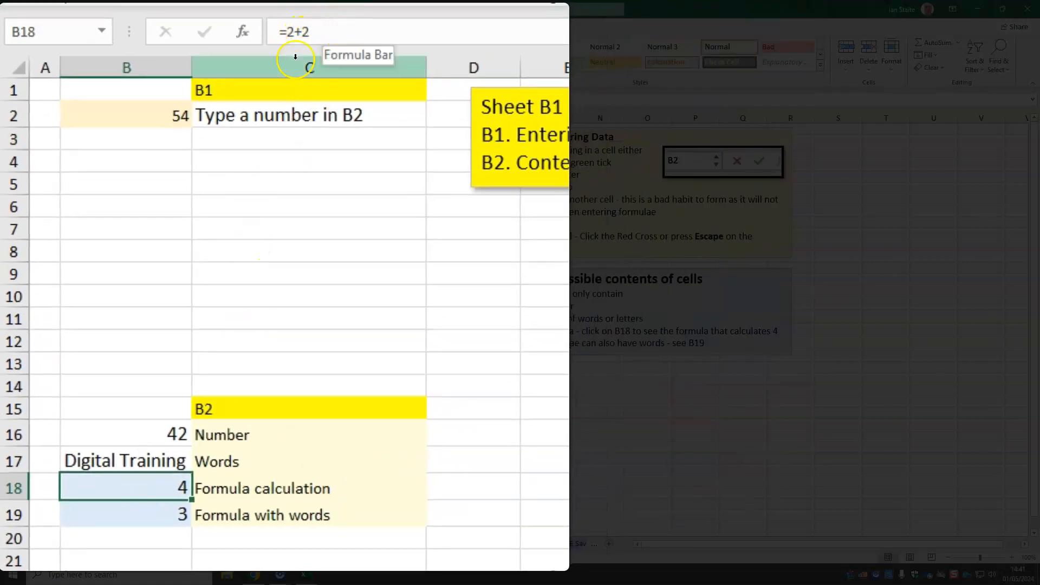
{"action": "double_click", "coordinate": [132, 483]}
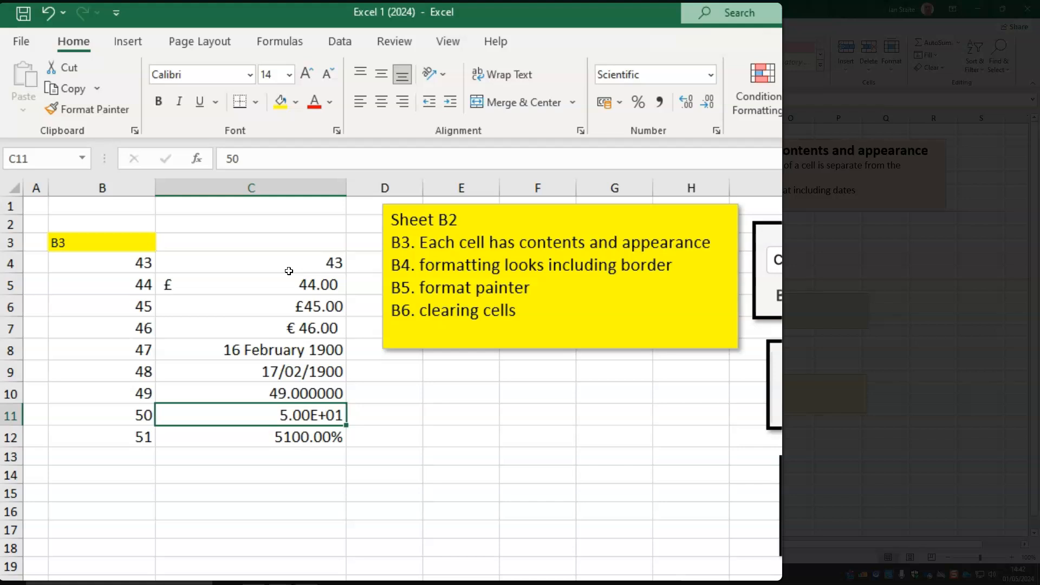
Give cell B4 on the B2 Cell contents sheet a red font colour and a light blue fill
{"action": "left_click", "coordinate": [116, 264]}
{"action": "left_click", "coordinate": [315, 103]}
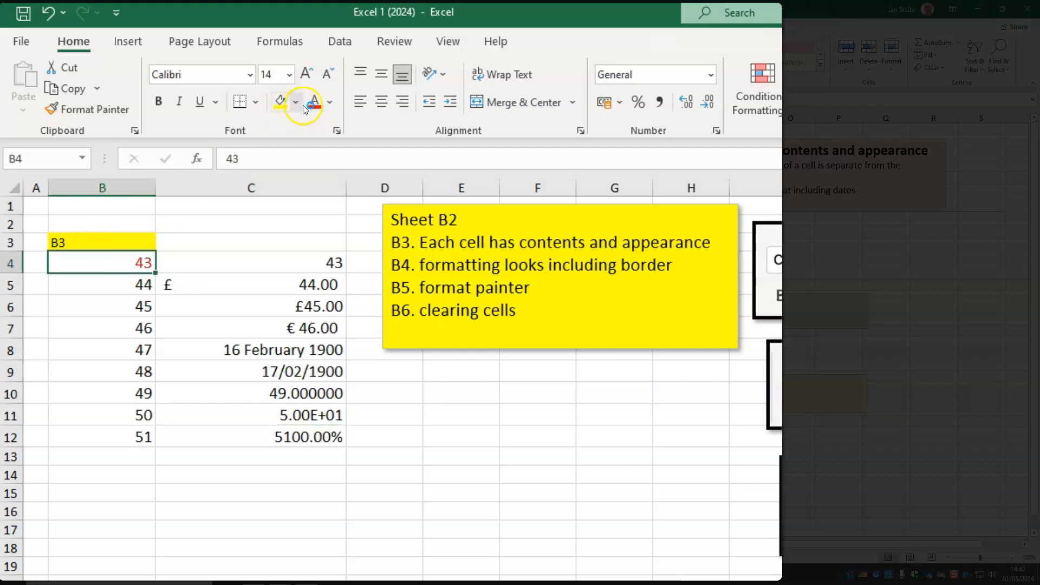
{"action": "left_click", "coordinate": [302, 106]}
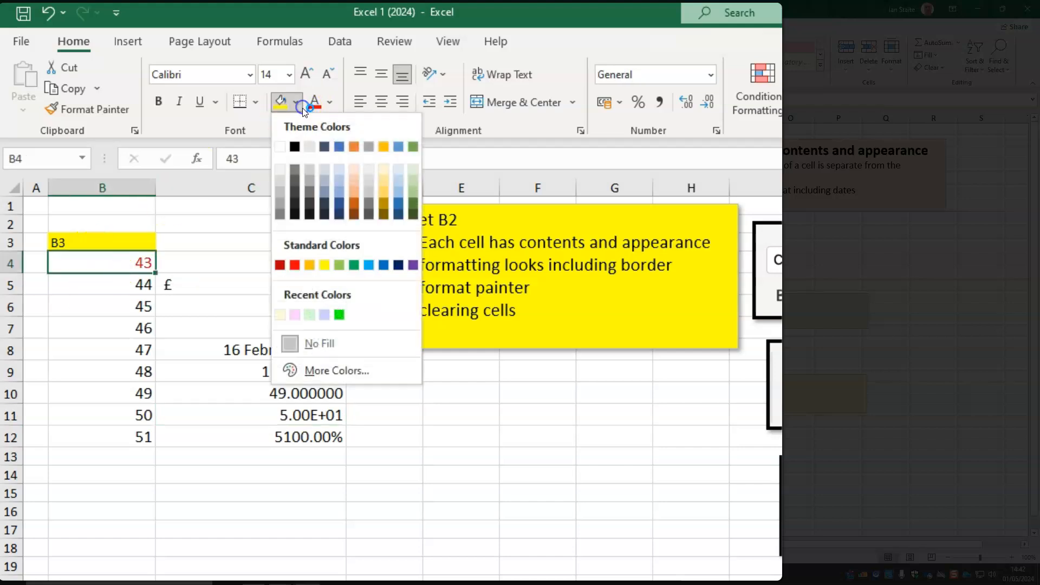
{"action": "left_click", "coordinate": [369, 265]}
Make the number in cell B4 bold and increase its font size to 18
{"action": "left_click", "coordinate": [159, 102]}
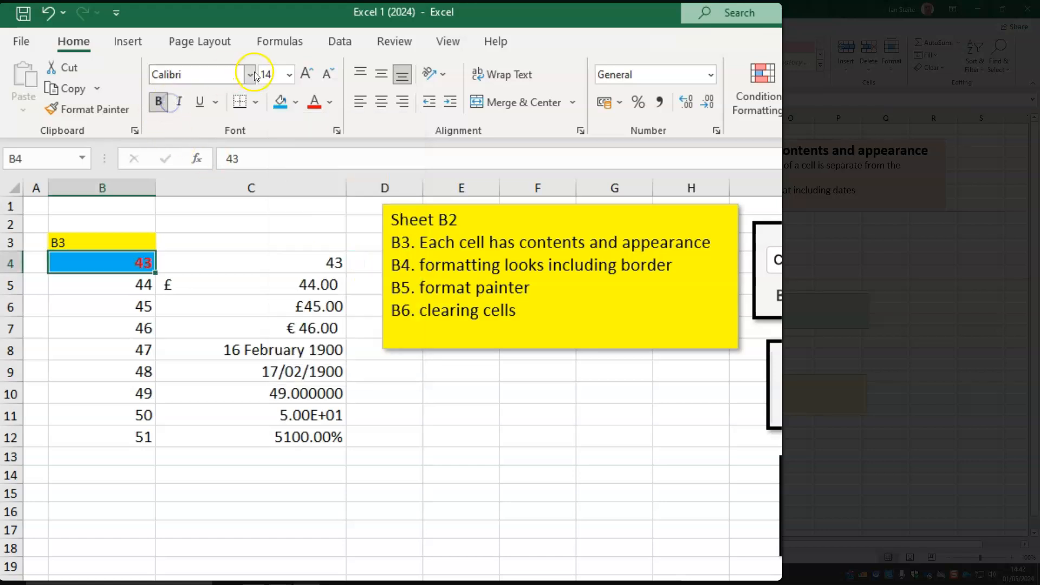
{"action": "left_click", "coordinate": [309, 73]}
{"action": "left_click", "coordinate": [311, 73]}
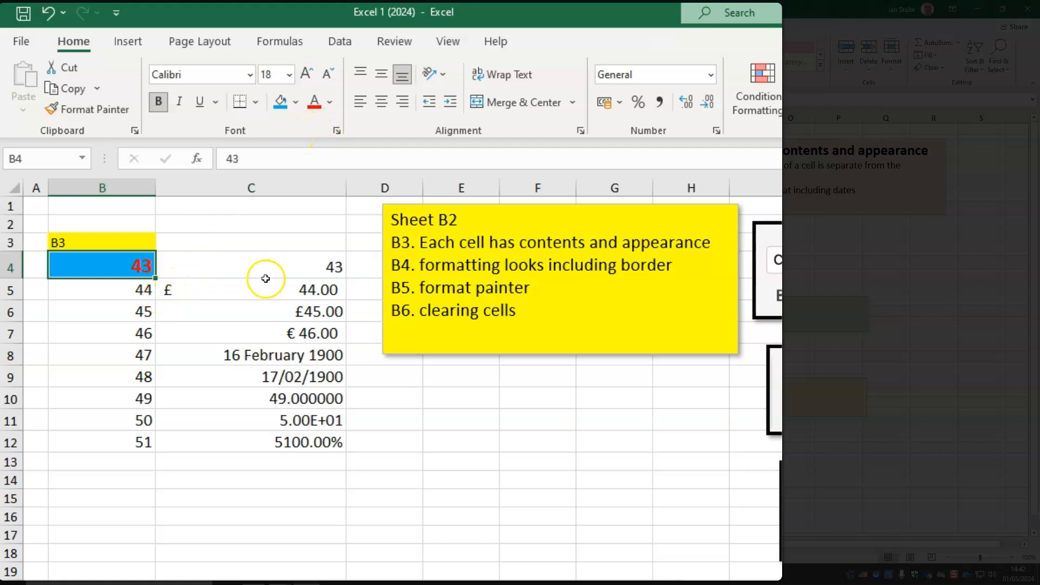
Check the number formats and underlying contents of cells C5 and C8
{"action": "left_click", "coordinate": [287, 290]}
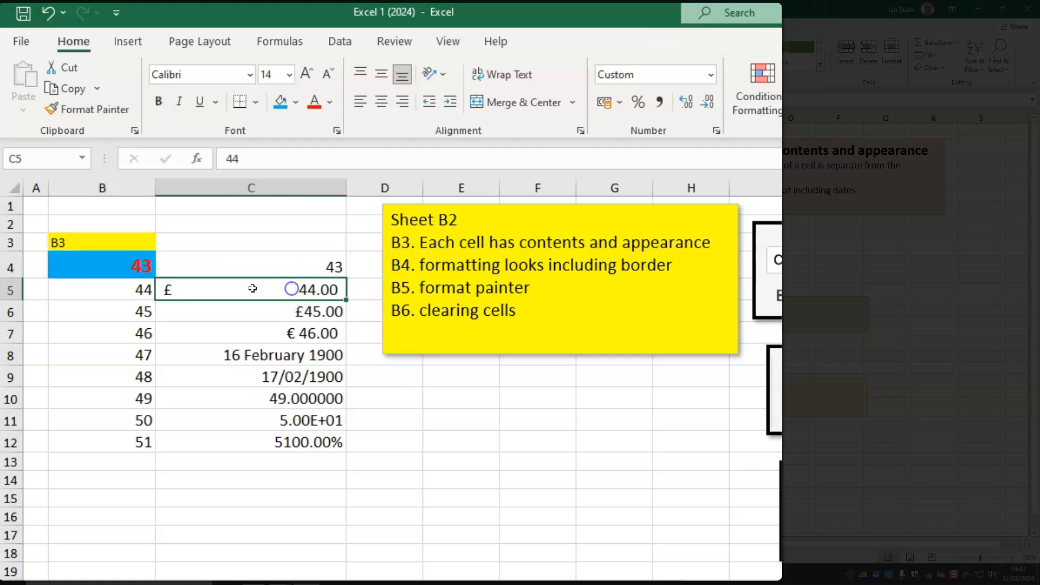
{"action": "left_click", "coordinate": [277, 353]}
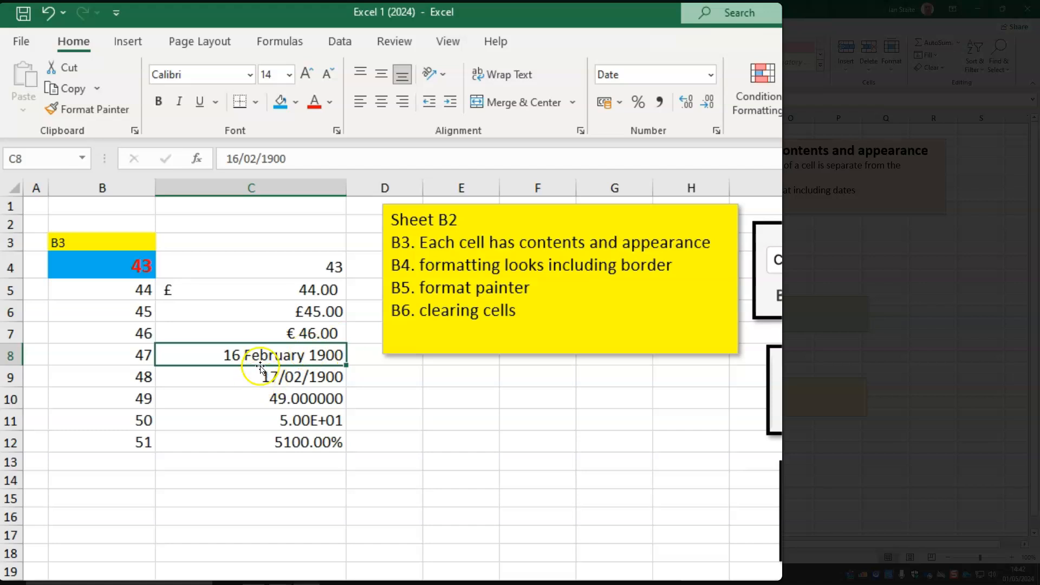
Apply the Accounting Number Format to cell B8, and change its format to Short Date
{"action": "left_click", "coordinate": [92, 348]}
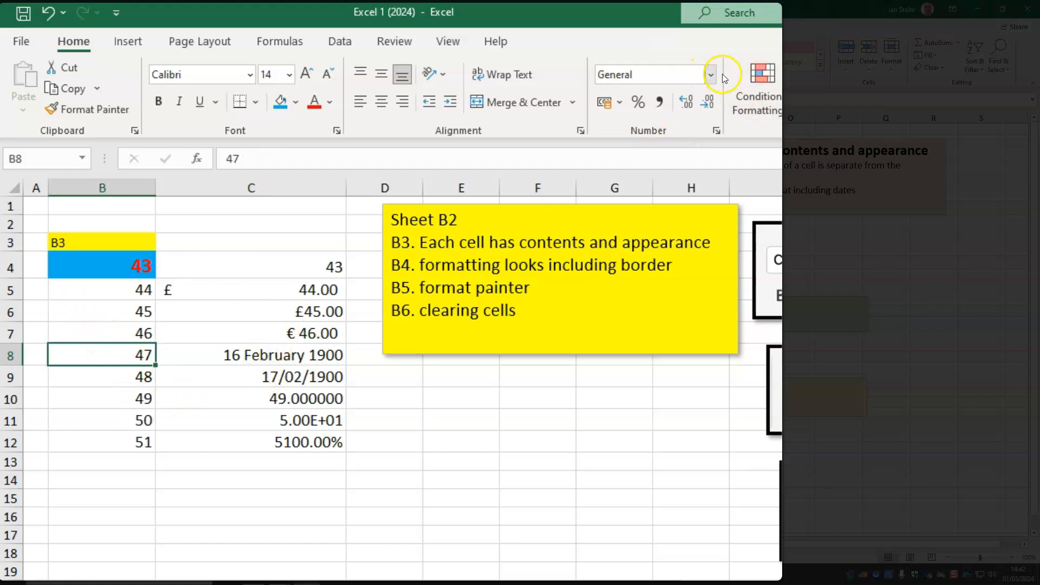
{"action": "left_click", "coordinate": [603, 109]}
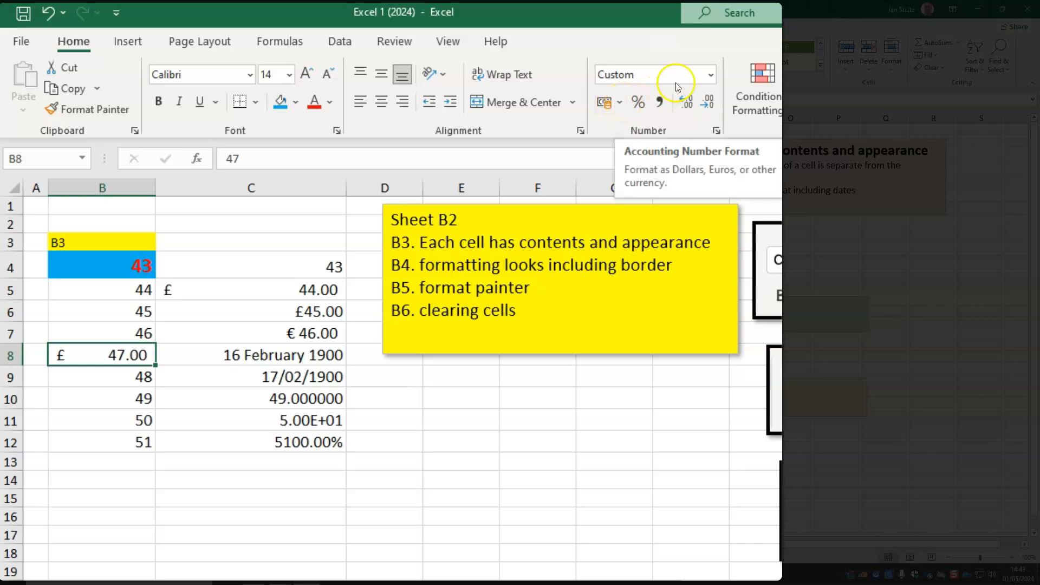
{"action": "left_click", "coordinate": [711, 78]}
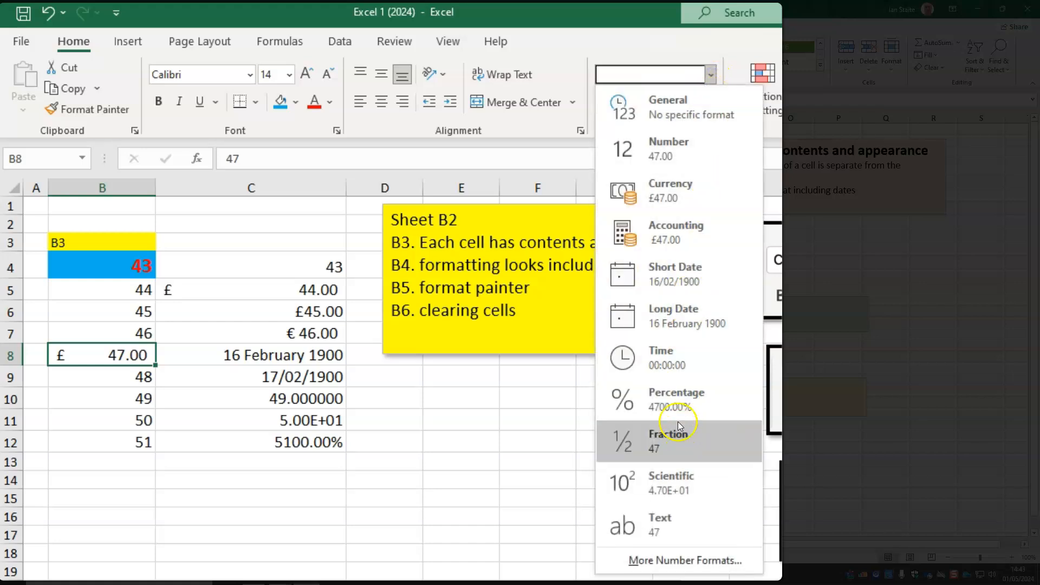
{"action": "left_click", "coordinate": [685, 288]}
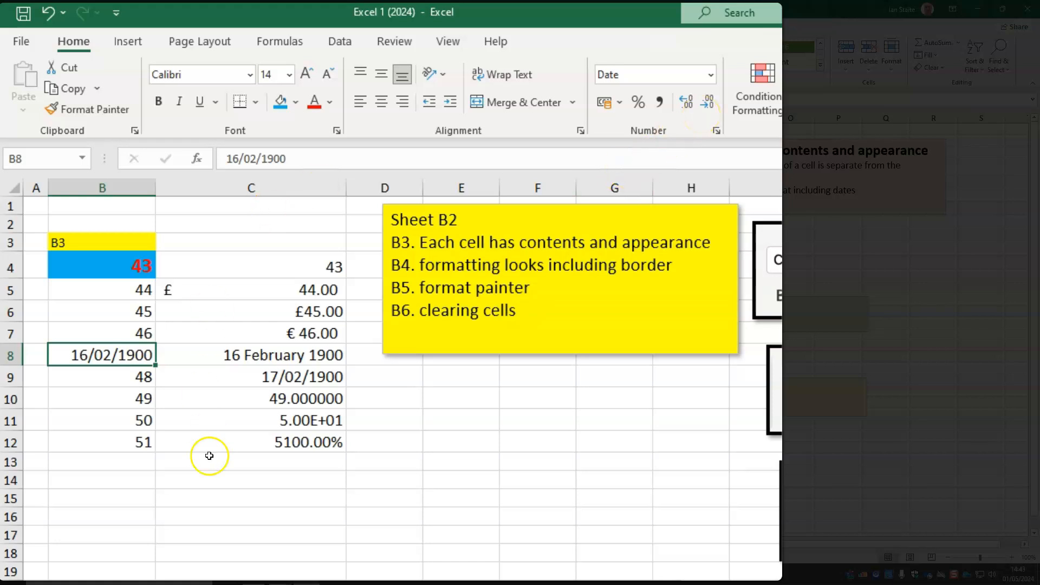
Set cell C10 to four decimal places, and change its number format to Fraction
{"action": "left_click", "coordinate": [307, 395]}
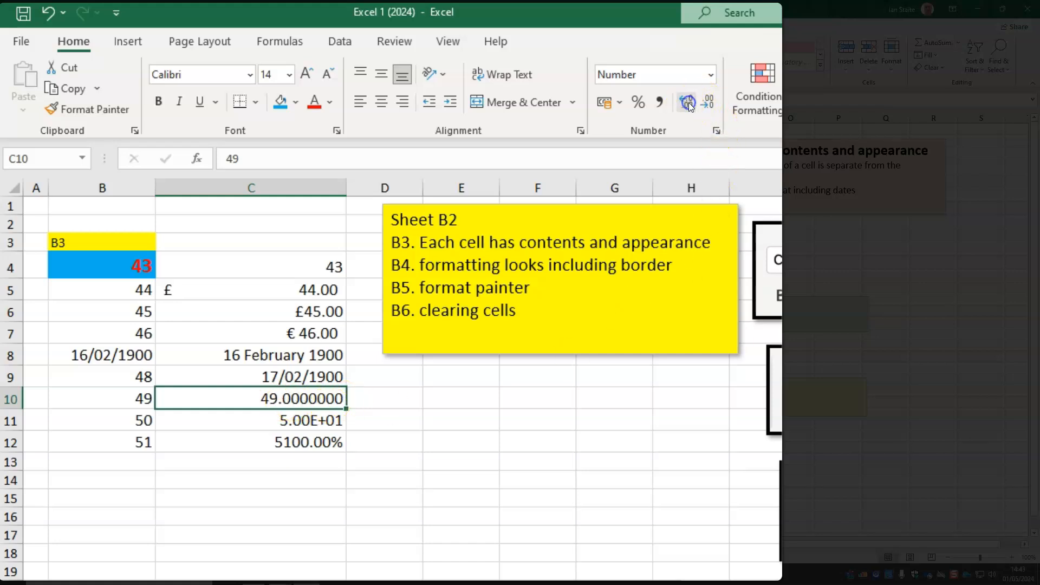
{"action": "left_click", "coordinate": [713, 106]}
{"action": "left_click", "coordinate": [712, 106]}
{"action": "left_click", "coordinate": [718, 75]}
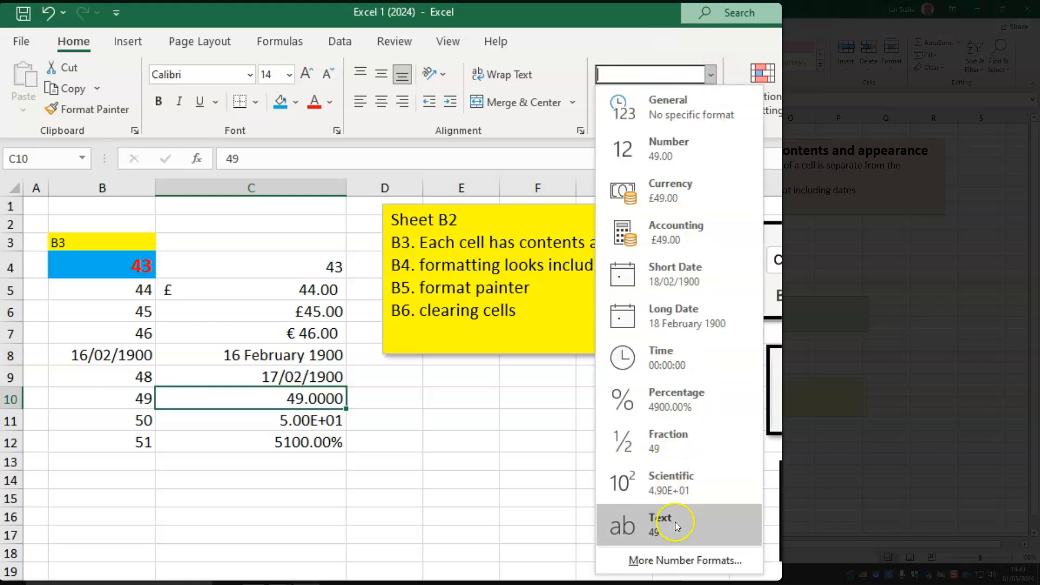
{"action": "left_click", "coordinate": [670, 560]}
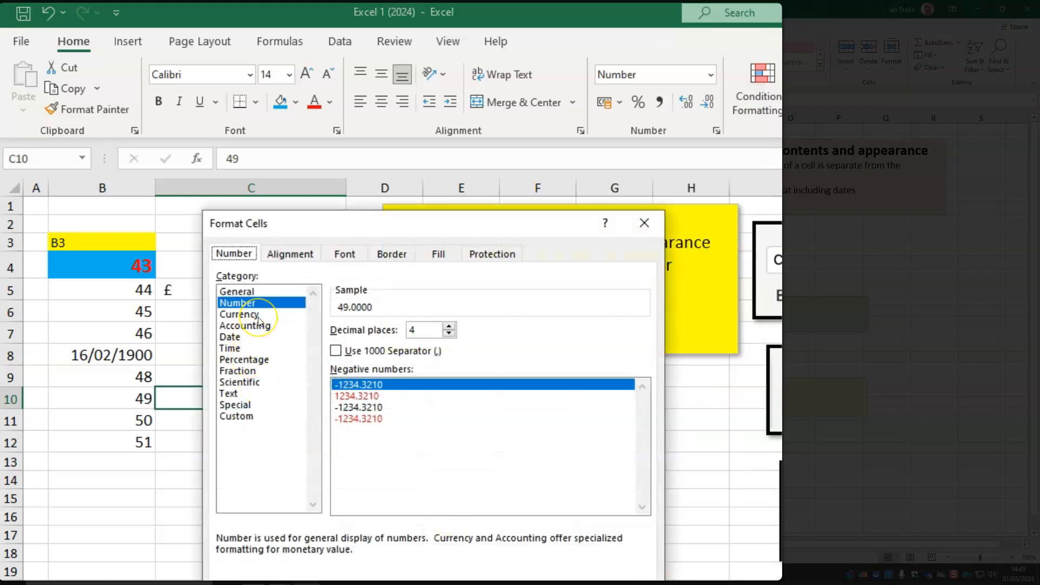
{"action": "left_click", "coordinate": [258, 315]}
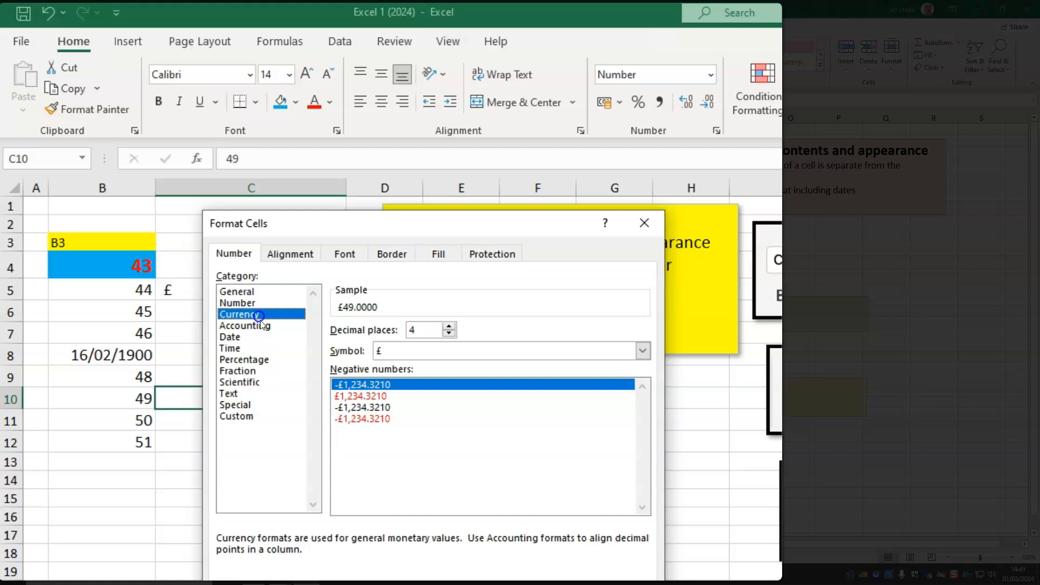
{"action": "left_click", "coordinate": [263, 370]}
{"action": "double_click", "coordinate": [345, 378]}
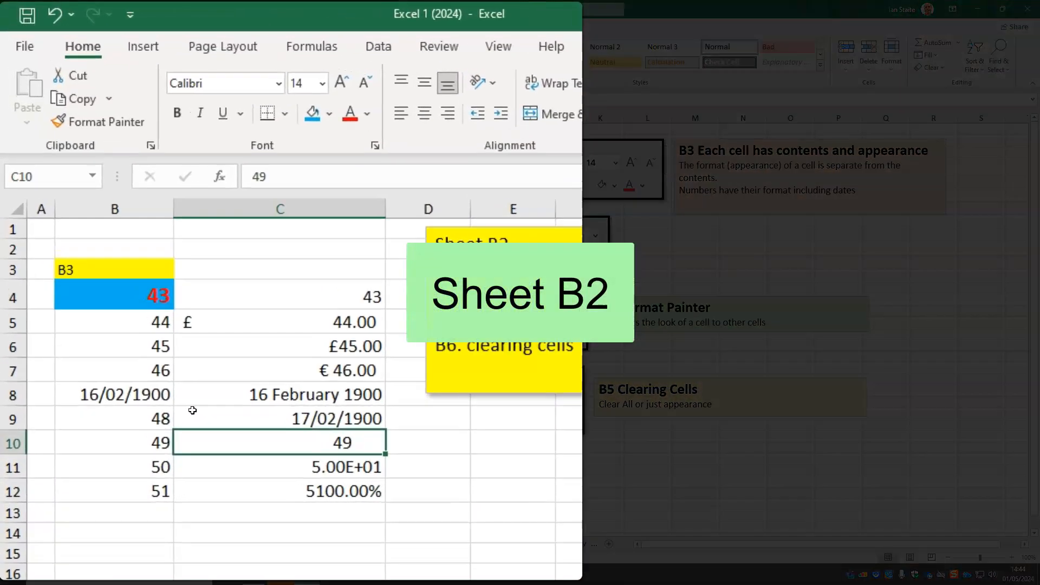
Apply the Accounting Number Format to cell B4, and copy the look of B4 to cell C7 with Format Painter
{"action": "left_click", "coordinate": [102, 293]}
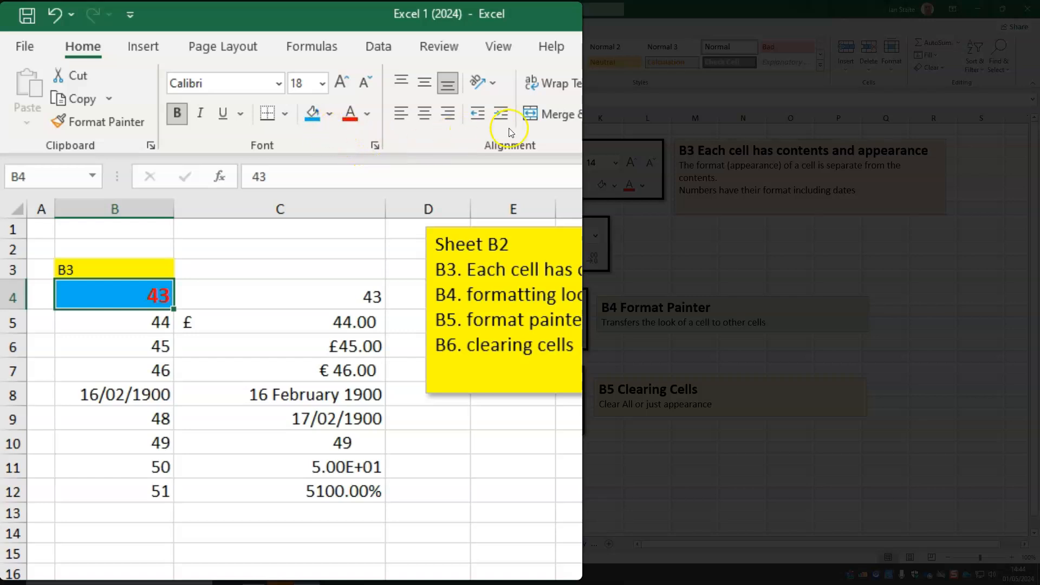
{"action": "left_click", "coordinate": [378, 66]}
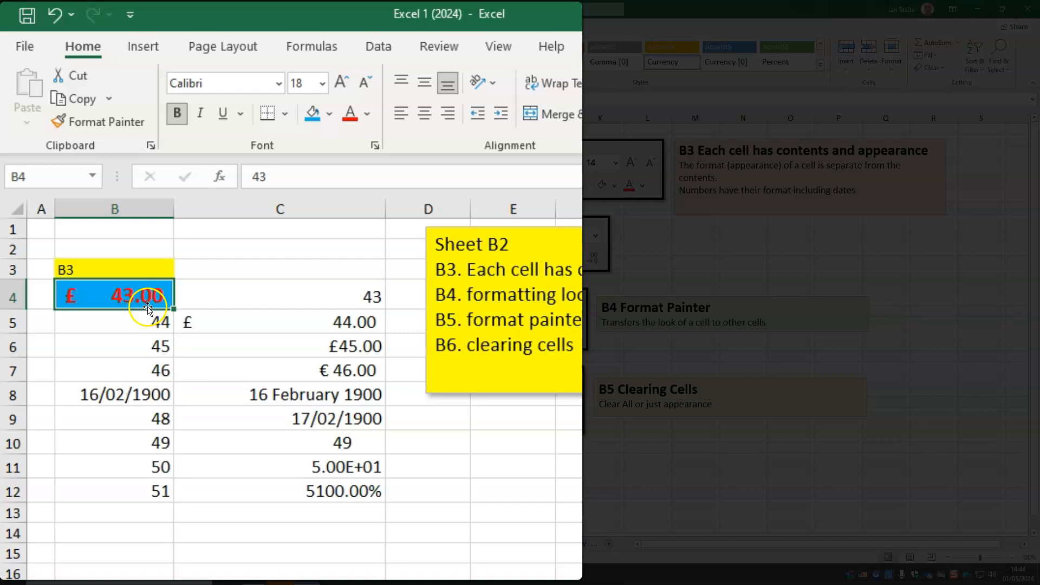
{"action": "left_click", "coordinate": [120, 122]}
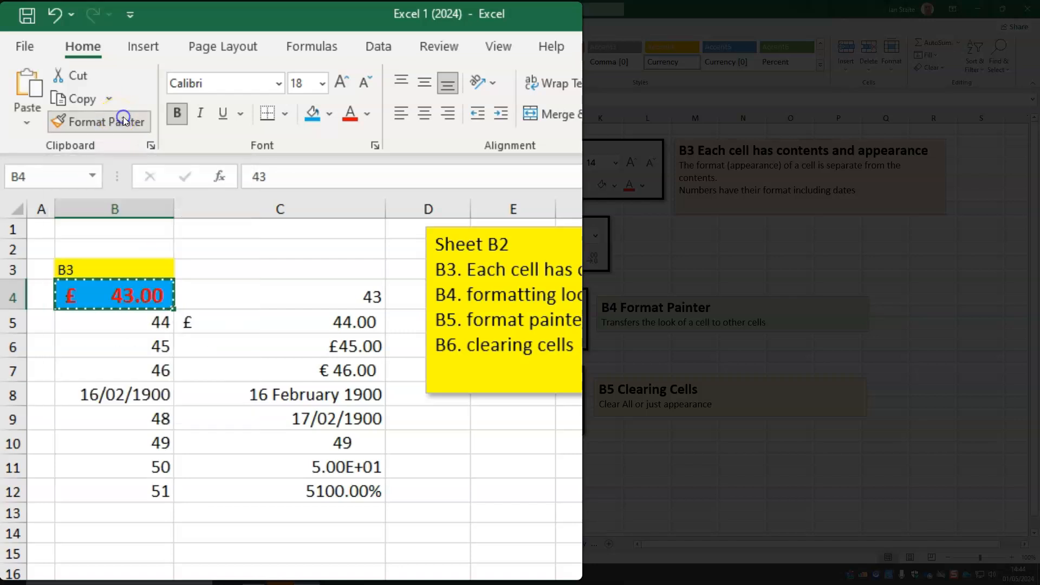
{"action": "left_click", "coordinate": [322, 372]}
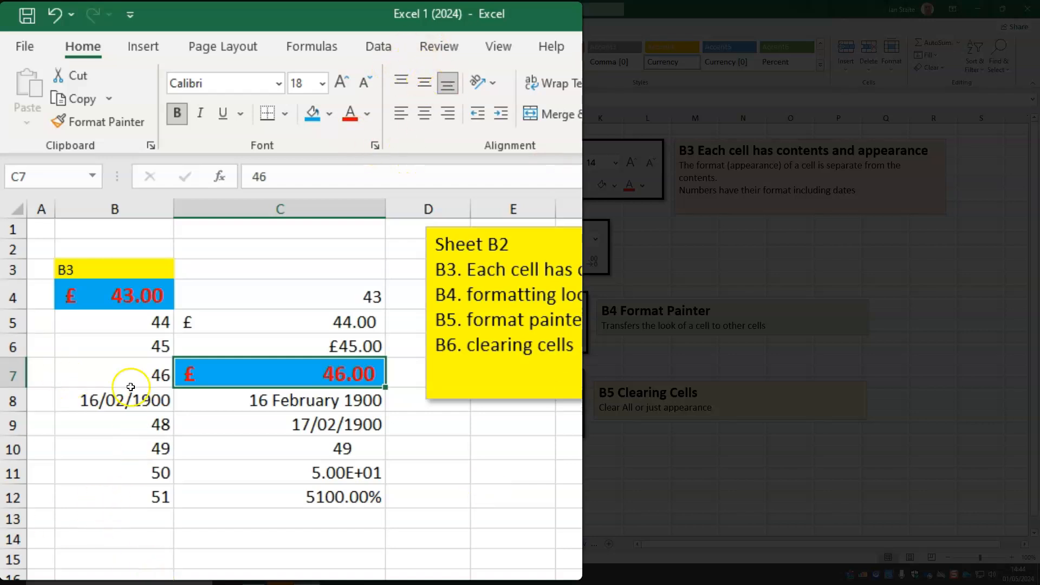
Copy the formatting of cell C7 to cells B7:B8, B11, C11, B12 and C4 with a repeating Format Painter
{"action": "left_click", "coordinate": [85, 122]}
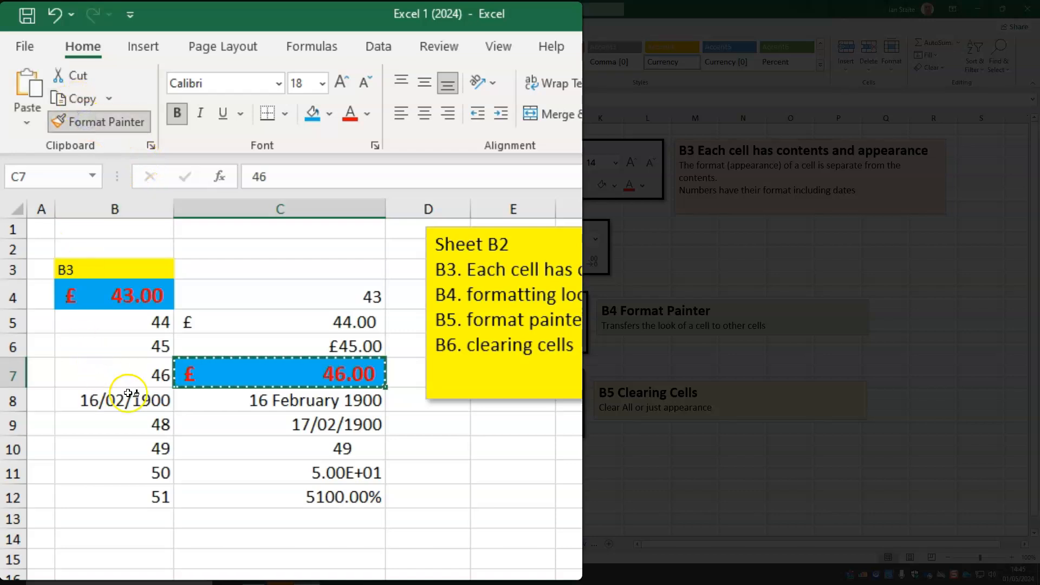
{"action": "left_click_drag", "start_coordinate": [123, 363], "coordinate": [114, 404]}
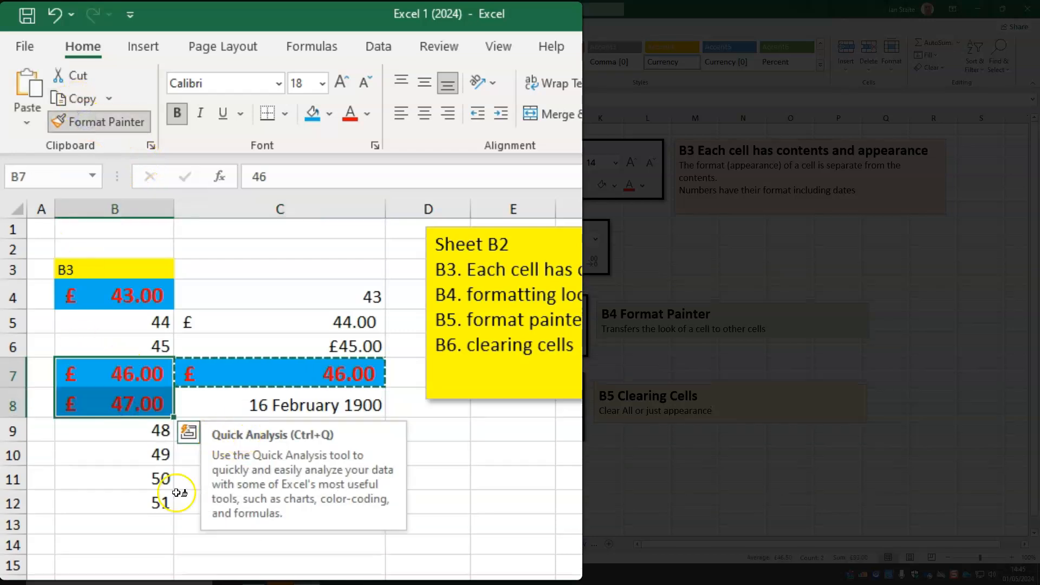
{"action": "left_click", "coordinate": [161, 477]}
{"action": "left_click", "coordinate": [271, 483]}
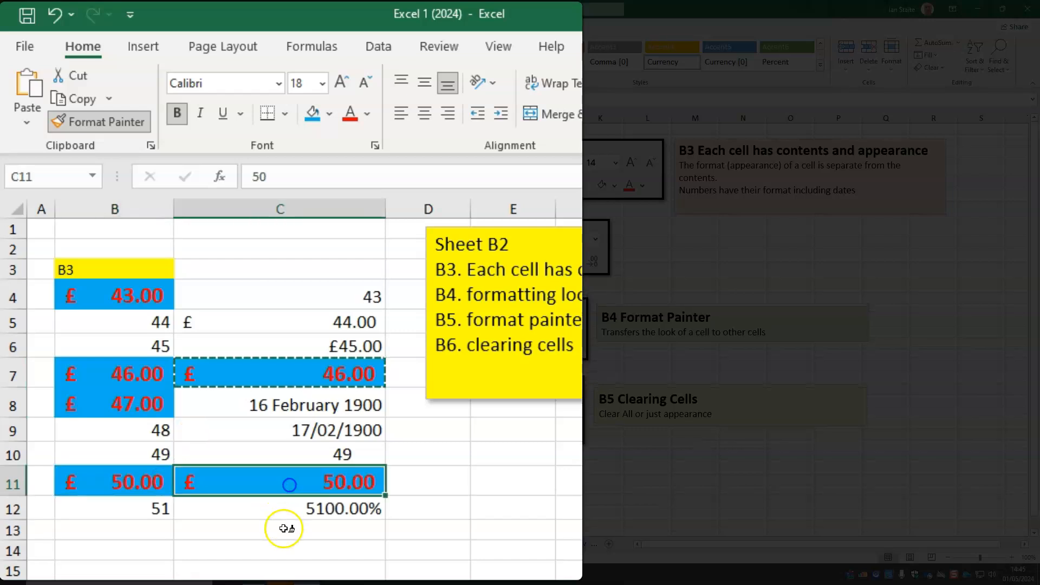
{"action": "left_click", "coordinate": [137, 519]}
{"action": "left_click", "coordinate": [332, 302]}
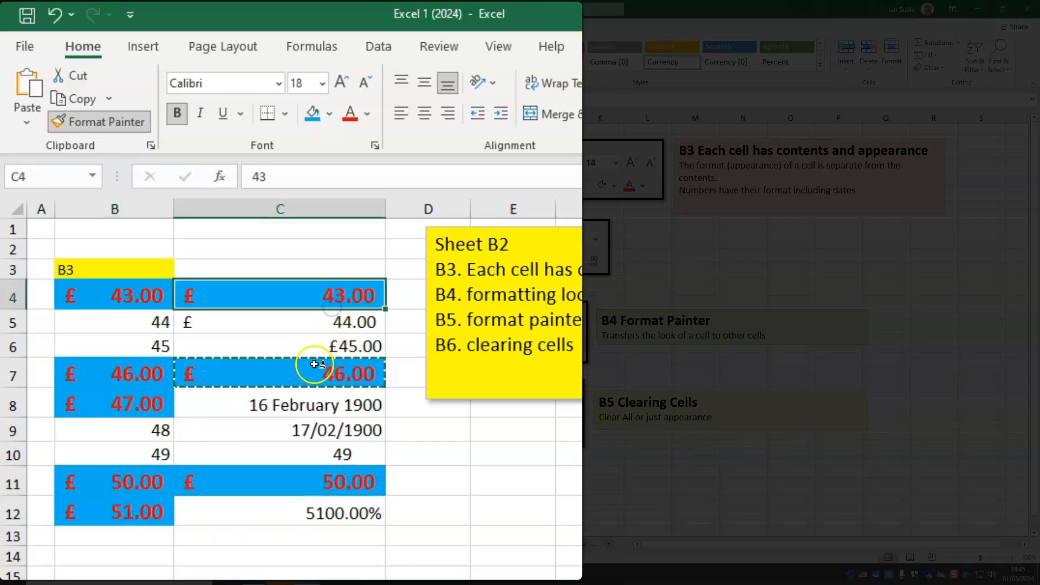
{"action": "left_click", "coordinate": [87, 124]}
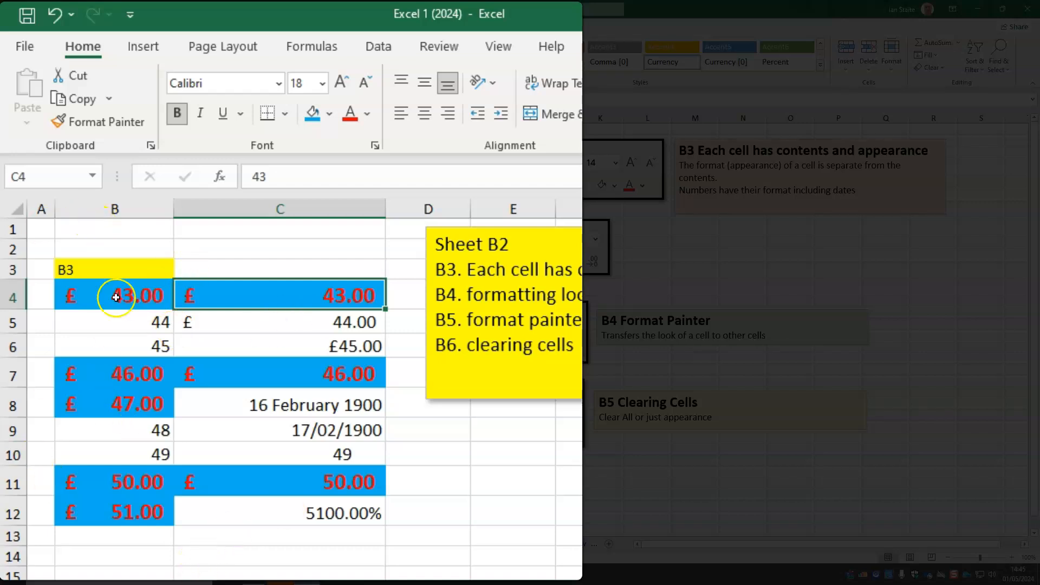
Copy the plain formatting of cell B5 over the range B4:C12 with Format Painter
{"action": "left_click", "coordinate": [134, 324]}
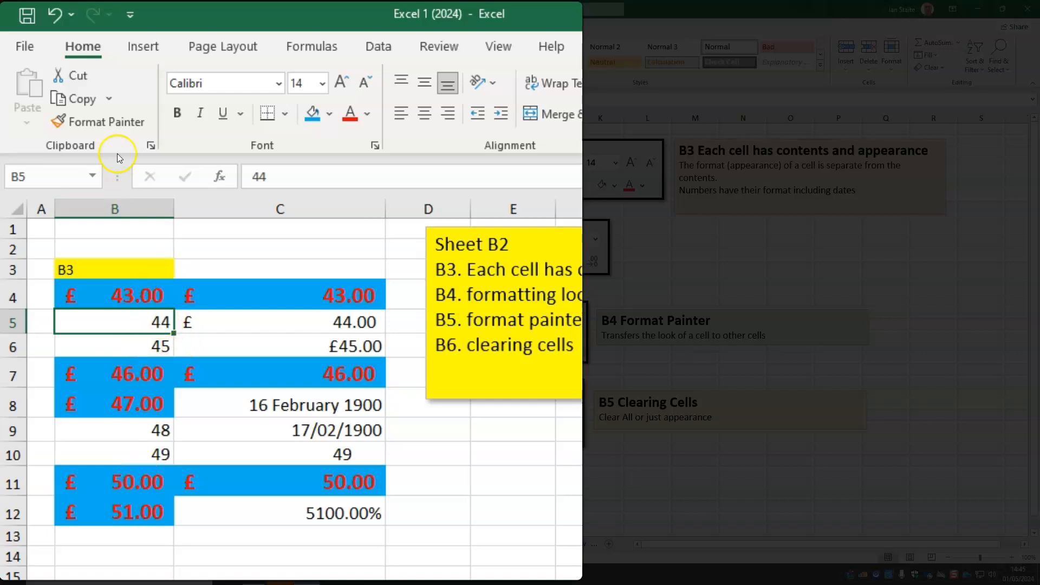
{"action": "left_click", "coordinate": [109, 123]}
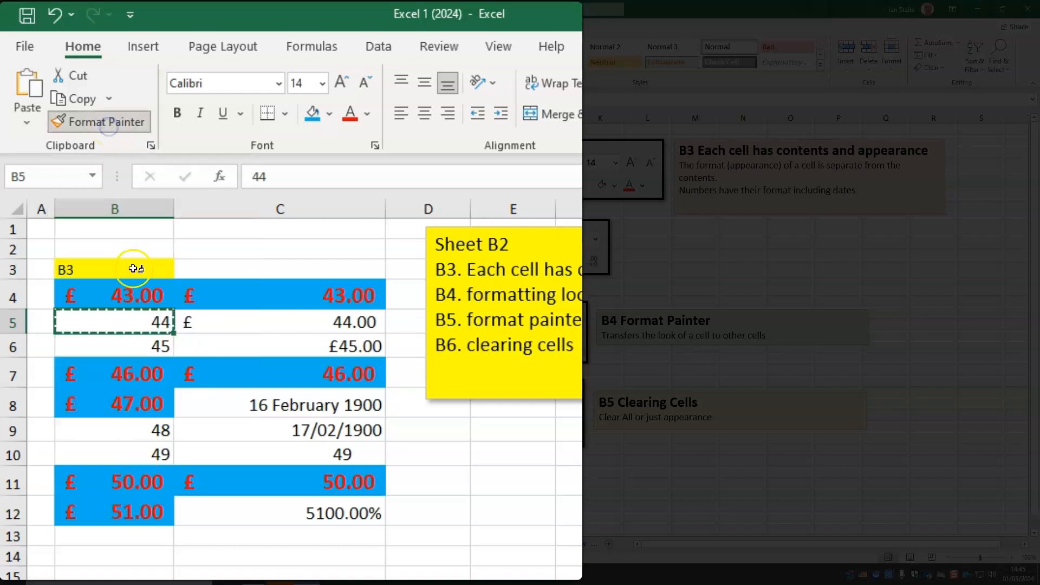
{"action": "mouse_move", "coordinate": [135, 295]}
{"action": "left_mouse_down"}
{"action": "mouse_move", "coordinate": [244, 339]}
{"action": "mouse_move", "coordinate": [297, 519]}
{"action": "left_mouse_up"}
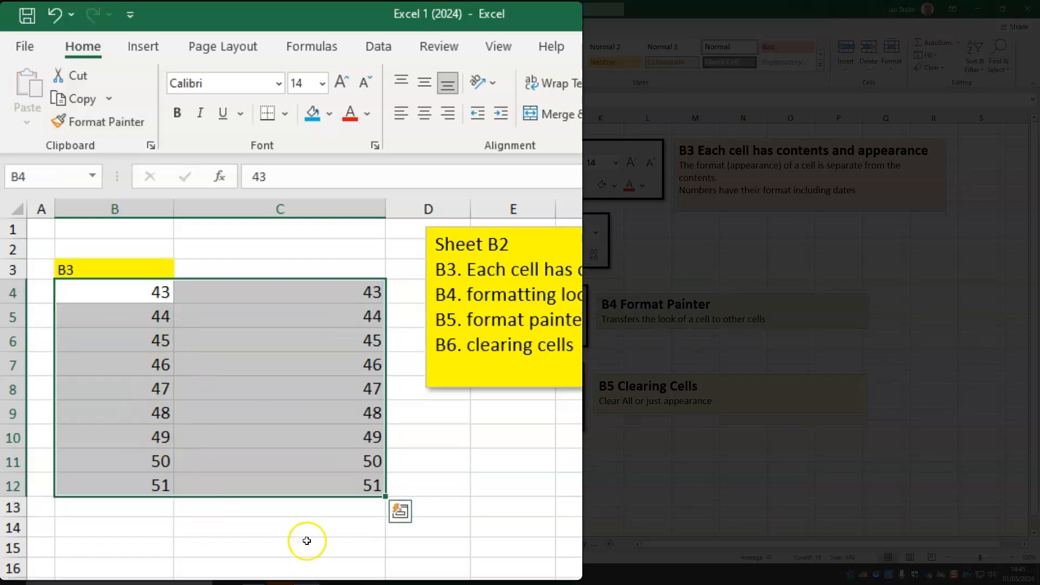
{"action": "left_click", "coordinate": [310, 531]}
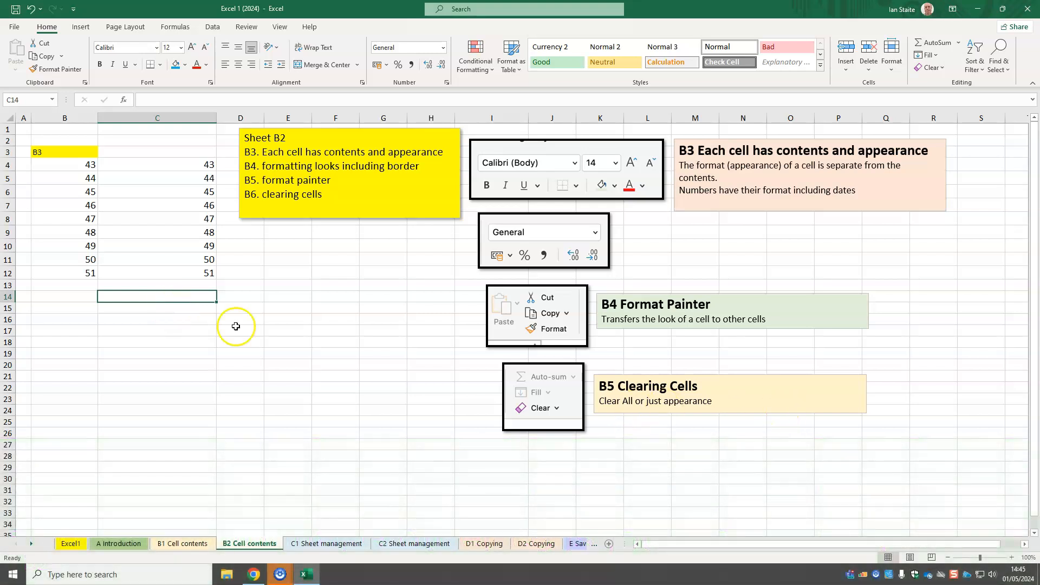
Format three sample cells: a light blue fill for B6, a red font for C8 and the Accounting Number Format for B10
{"action": "left_click", "coordinate": [81, 191]}
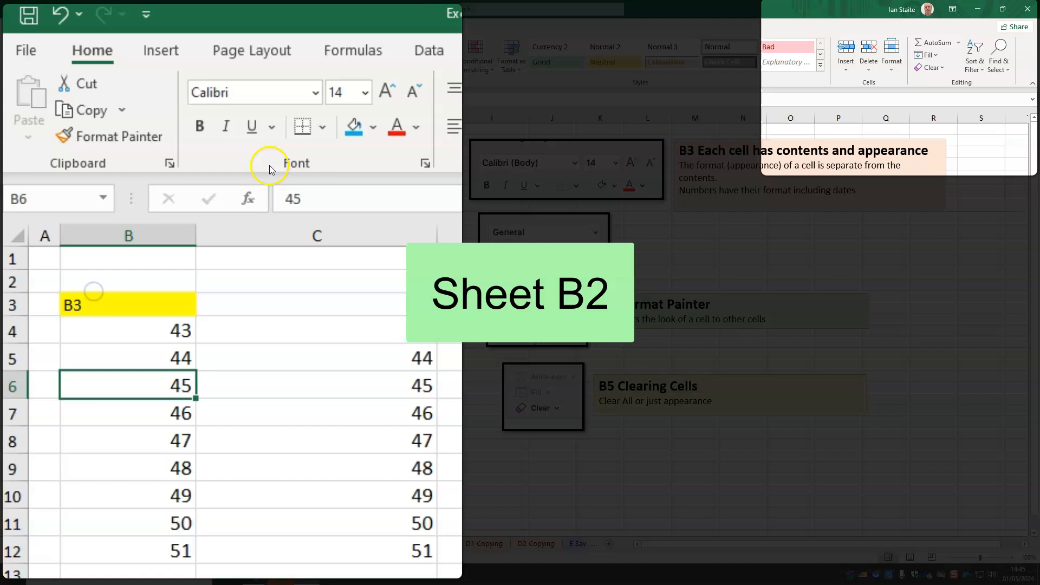
{"action": "left_click", "coordinate": [354, 126]}
{"action": "left_click", "coordinate": [314, 443]}
{"action": "left_click", "coordinate": [397, 130]}
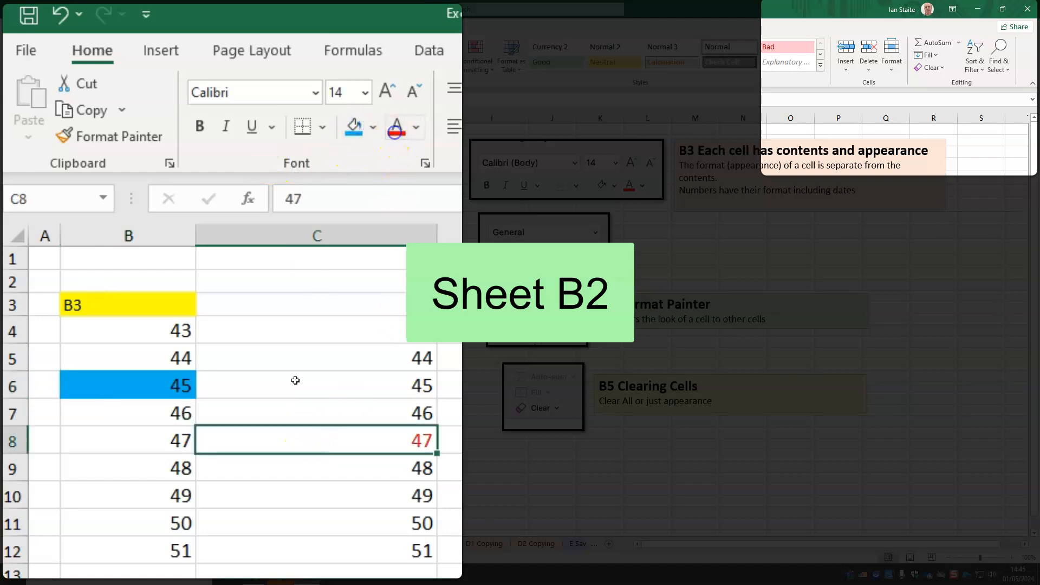
{"action": "left_click", "coordinate": [154, 499]}
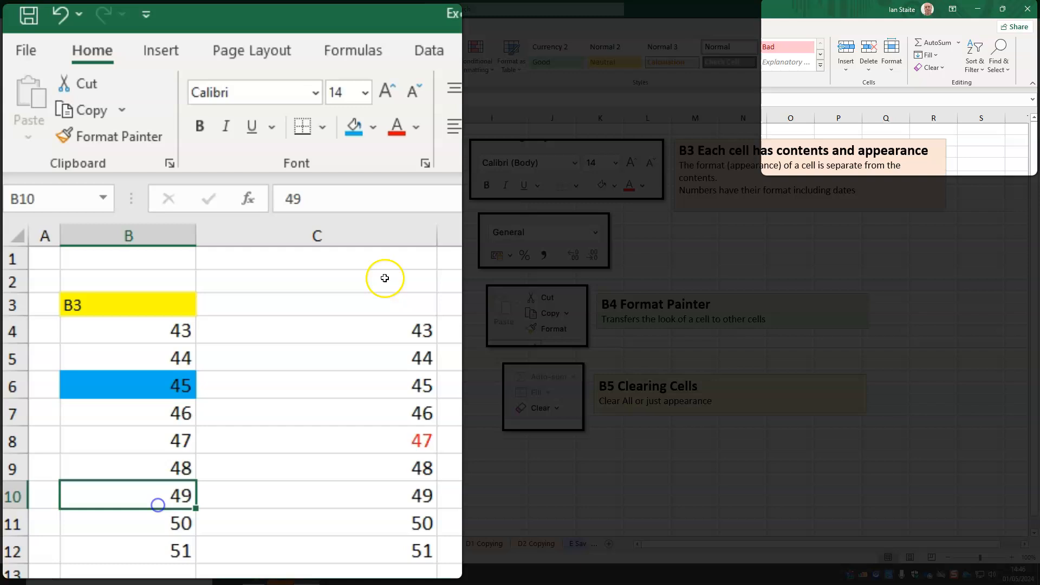
{"action": "left_click", "coordinate": [379, 68]}
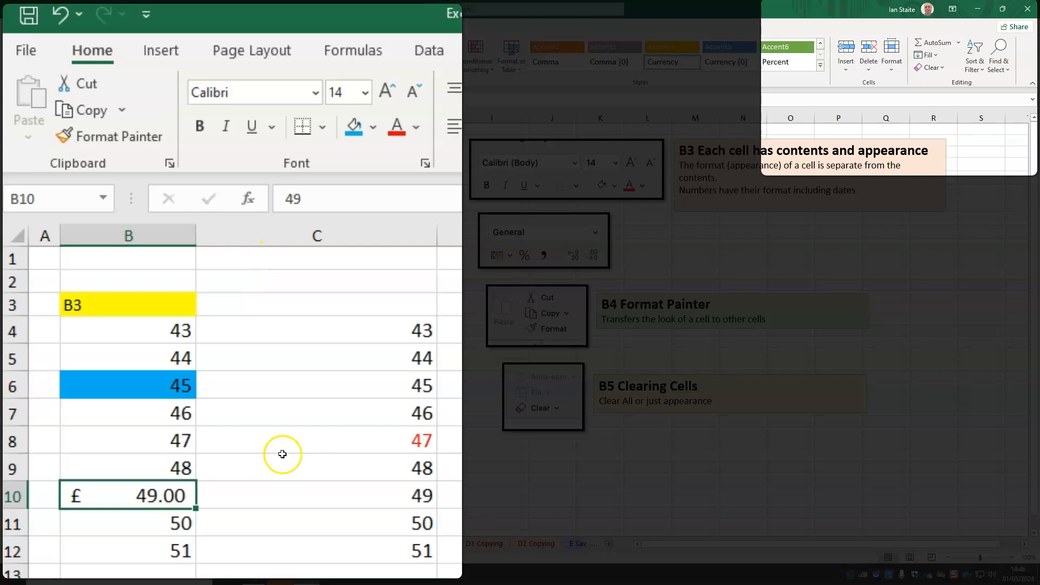
Clear everything from cell B6, and clear only the formats of cell C8
{"action": "left_click", "coordinate": [159, 385]}
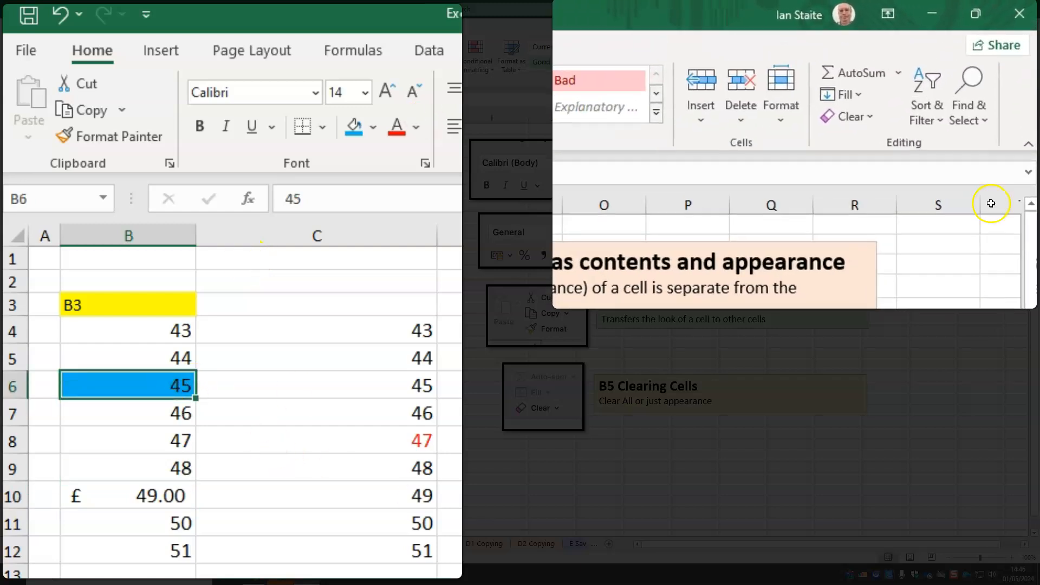
{"action": "left_click", "coordinate": [853, 135]}
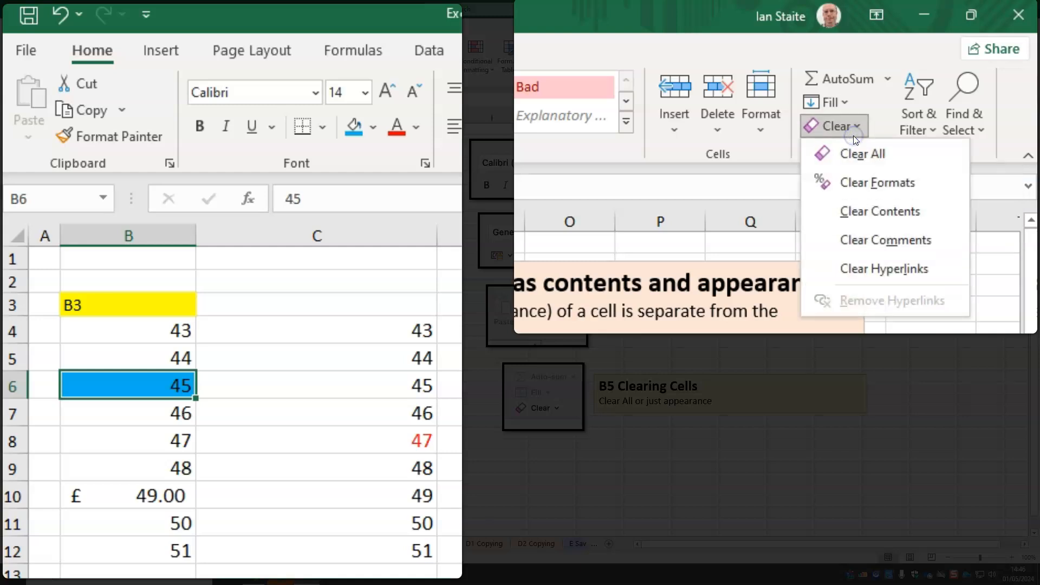
{"action": "left_click", "coordinate": [892, 153]}
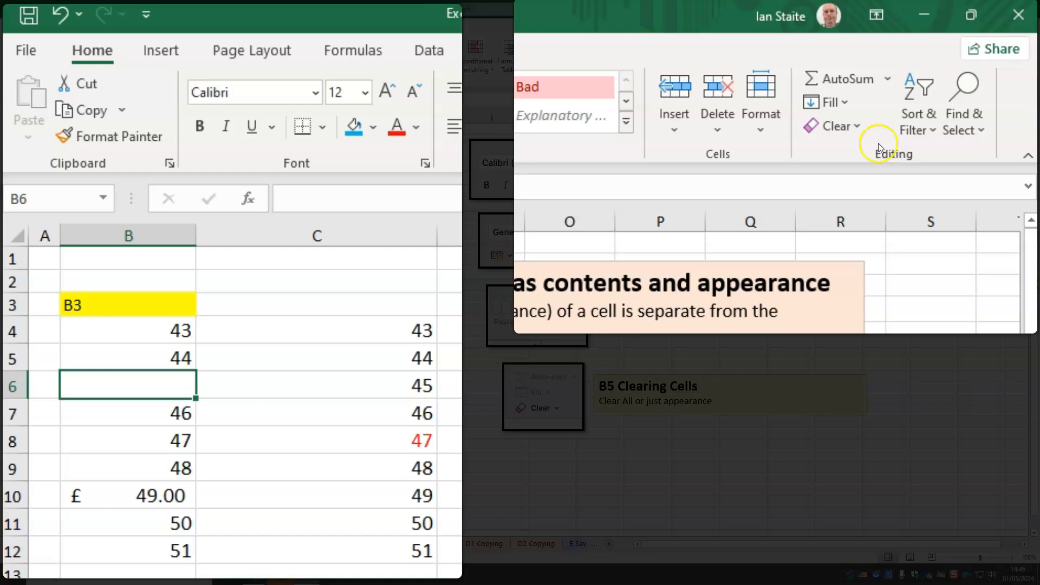
{"action": "left_click", "coordinate": [367, 438]}
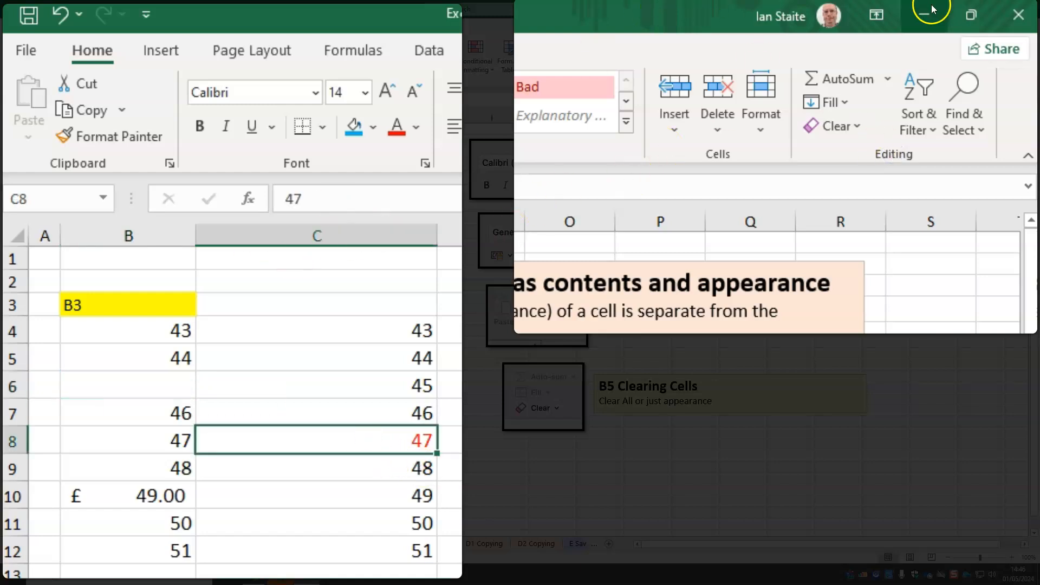
{"action": "left_click", "coordinate": [856, 129]}
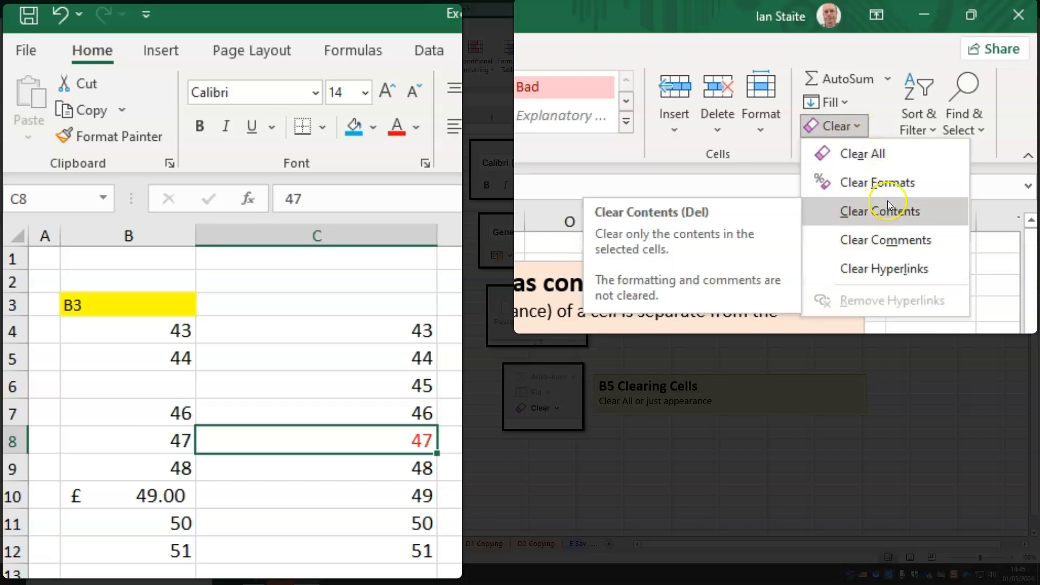
{"action": "left_click", "coordinate": [880, 183]}
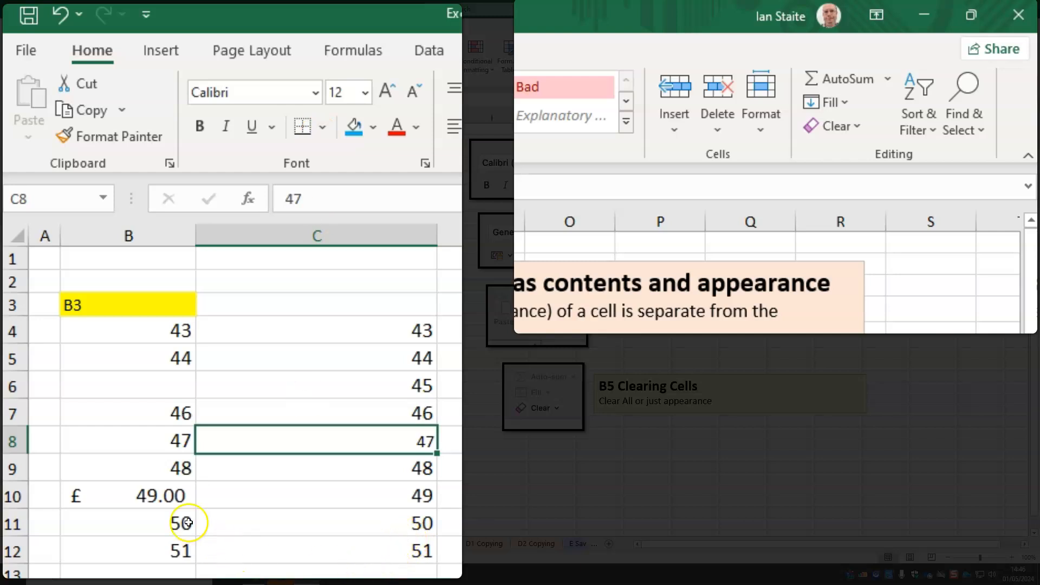
Clear only the contents of cell B10, and enter 44 in the same cell
{"action": "left_click", "coordinate": [167, 499]}
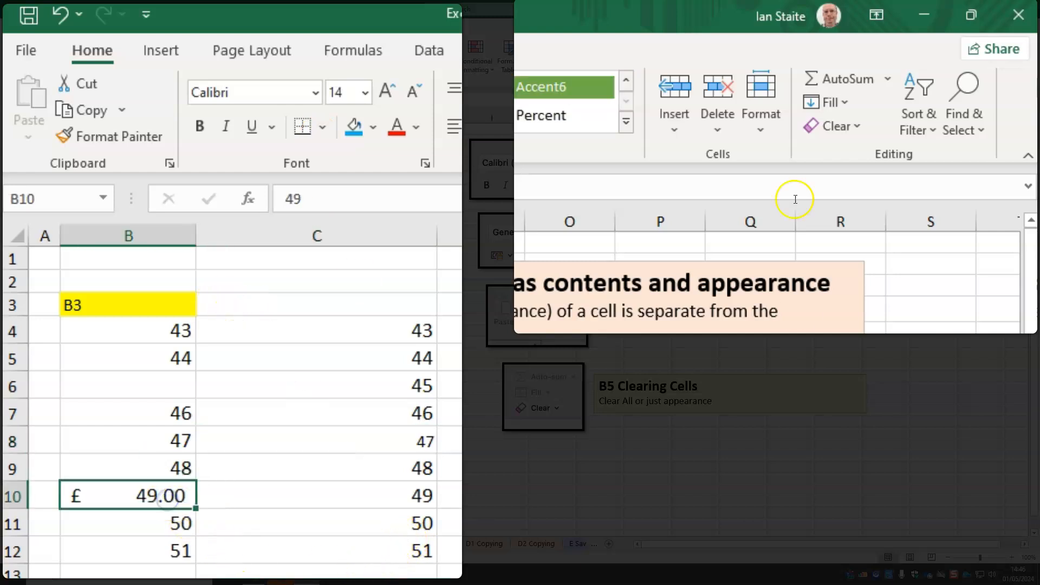
{"action": "left_click", "coordinate": [856, 130]}
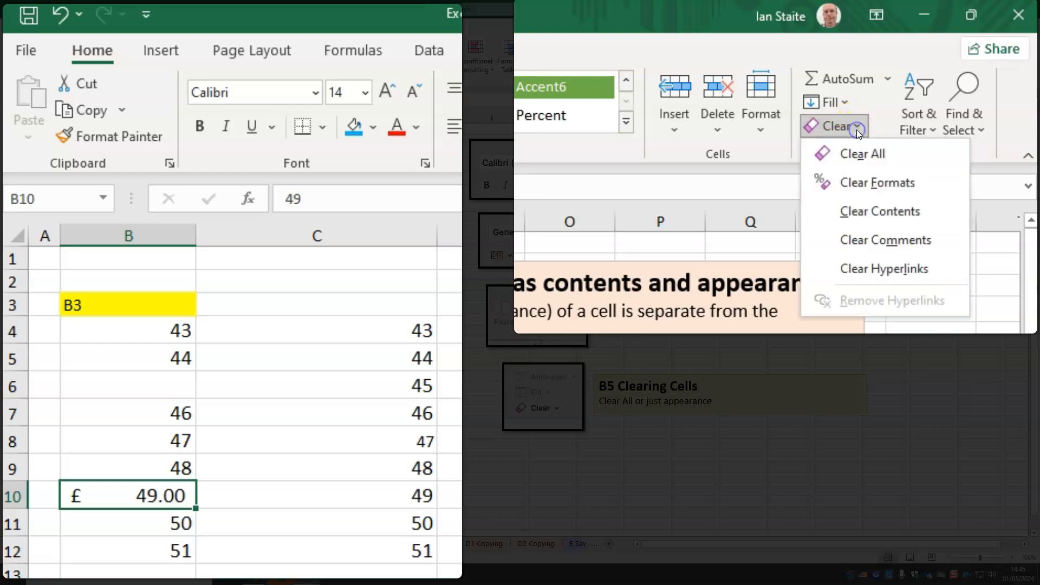
{"action": "left_click", "coordinate": [865, 222]}
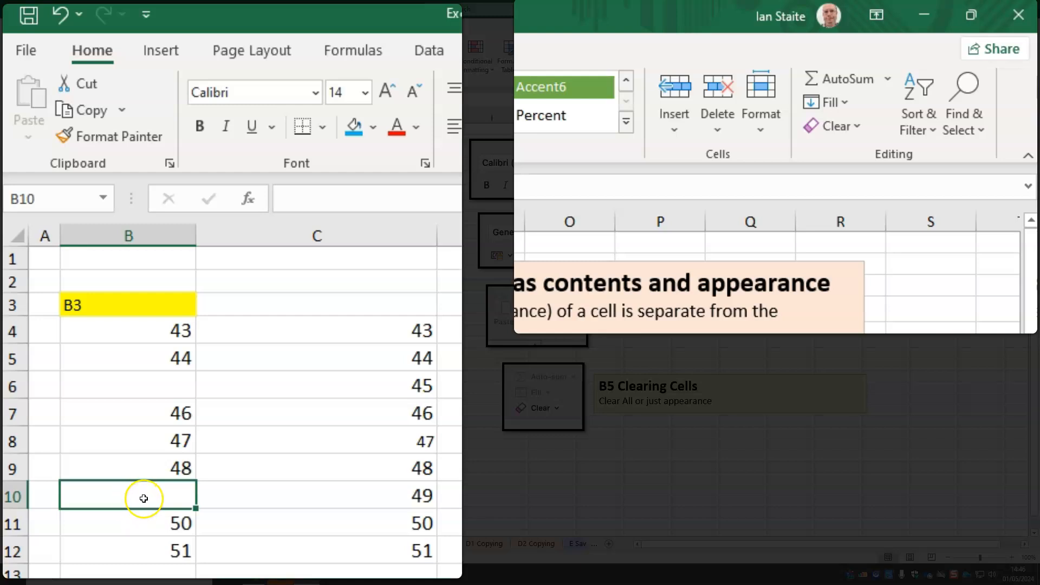
{"action": "type", "text": "4"}
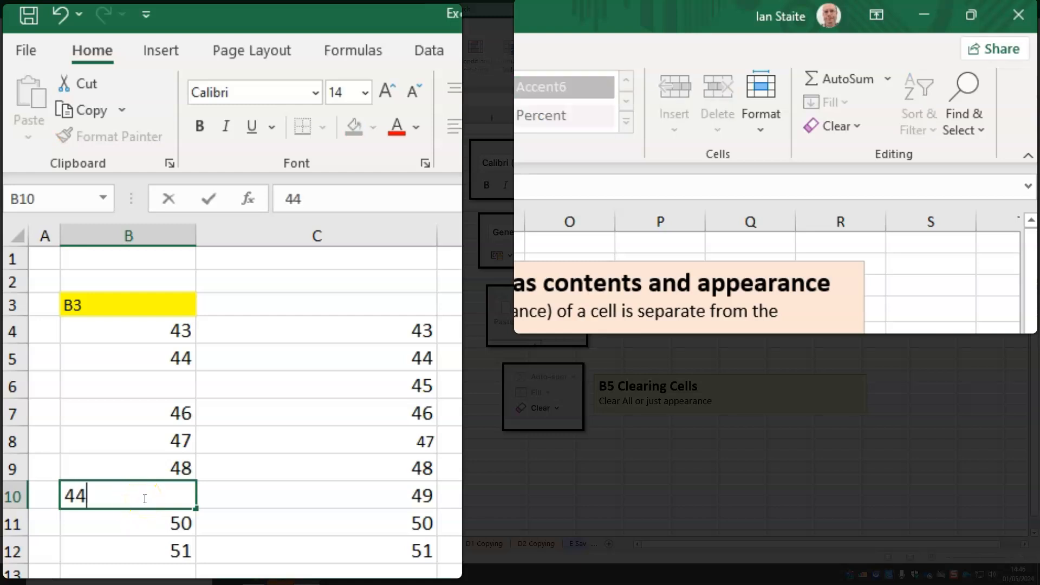
{"action": "type", "text": "4"}
{"action": "key", "text": "Return"}
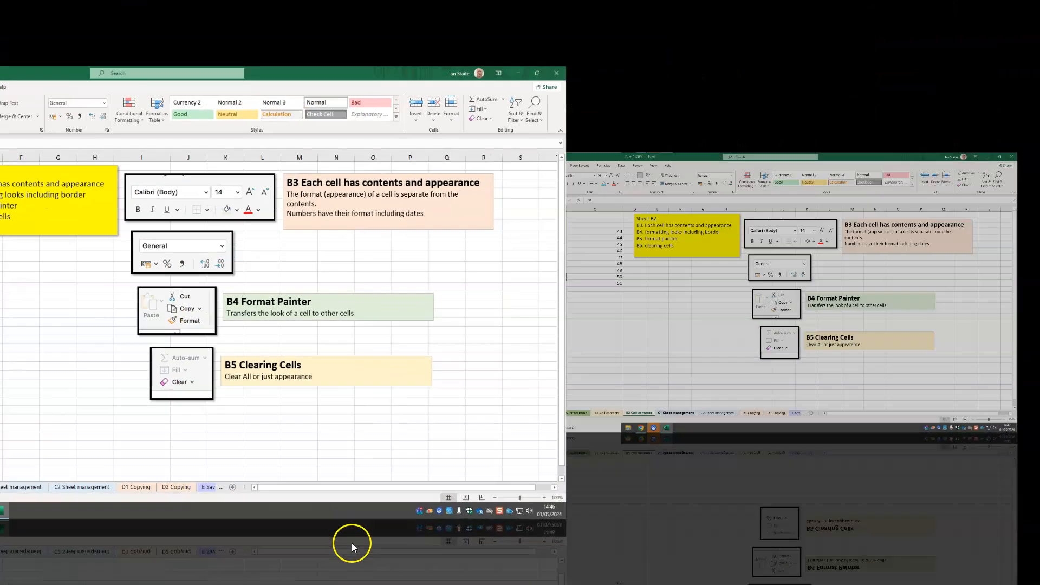
Switch to the C1 Sheet management sheet and view the full contents of cell A2
{"action": "left_click", "coordinate": [320, 543]}
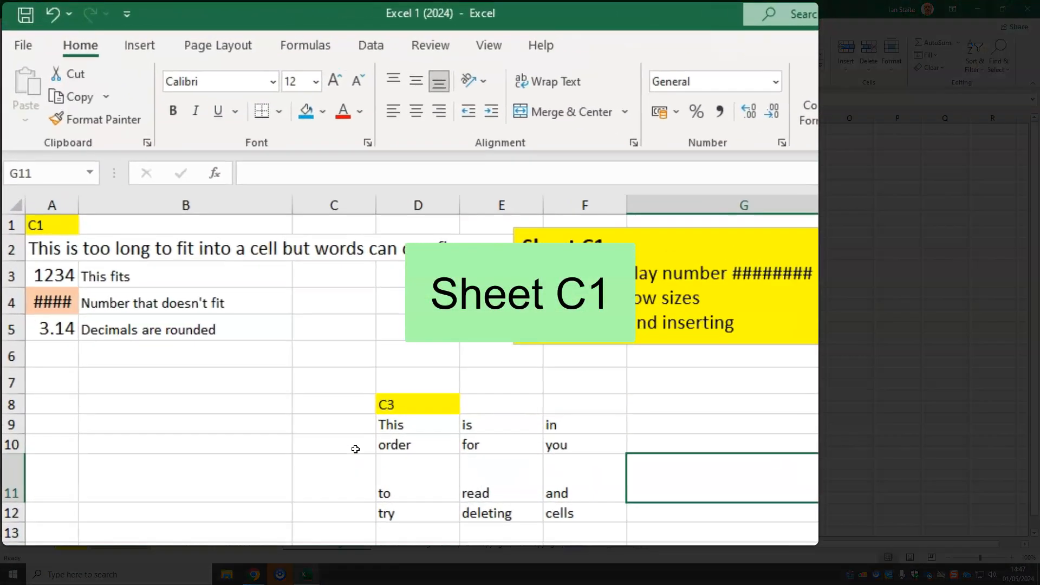
{"action": "left_click", "coordinate": [68, 247]}
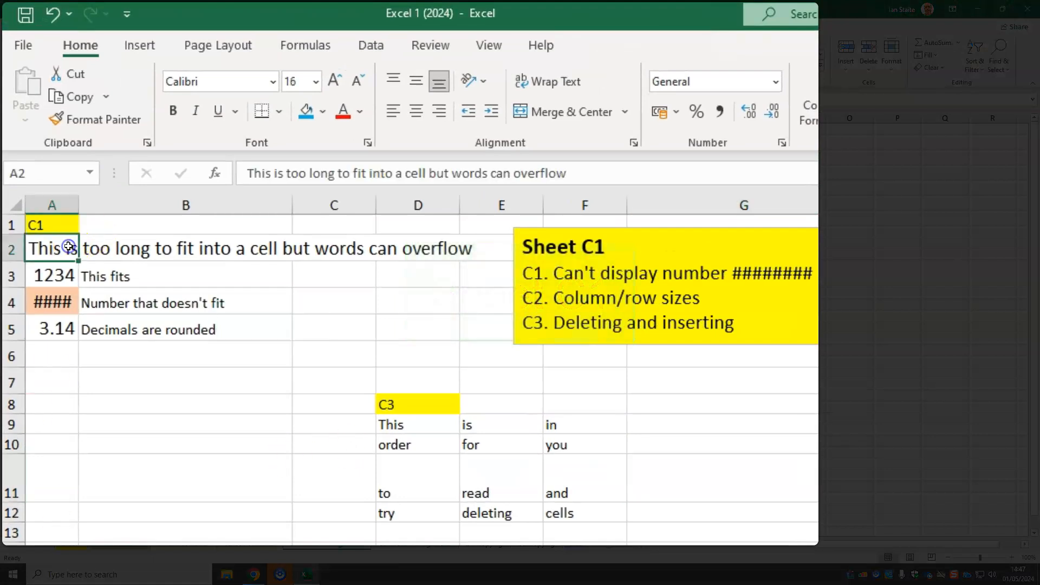
Enter 22 in cell B2, beside the overflowing text in A2
{"action": "left_click", "coordinate": [60, 272]}
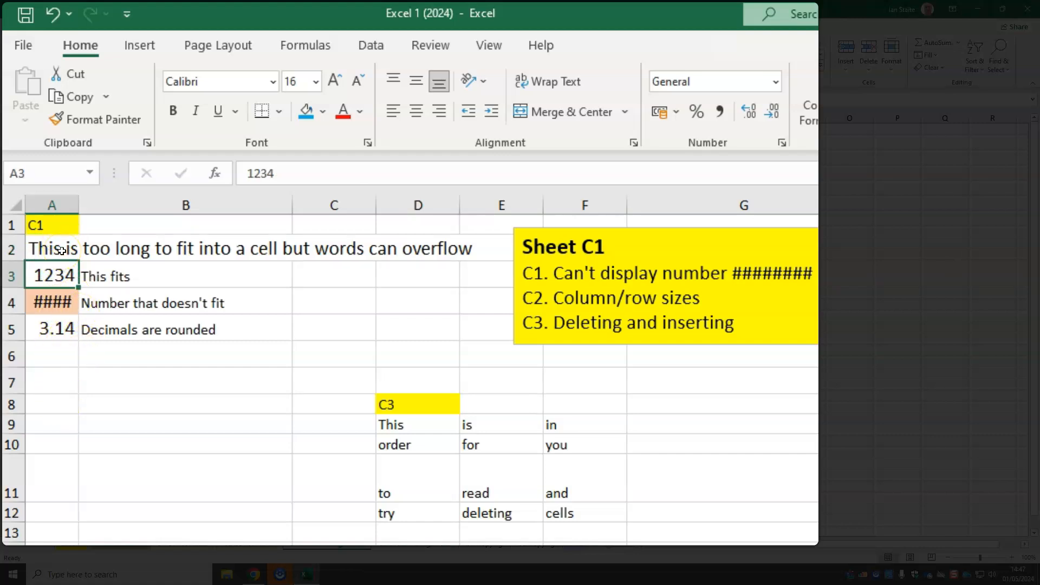
{"action": "key", "text": "Up"}
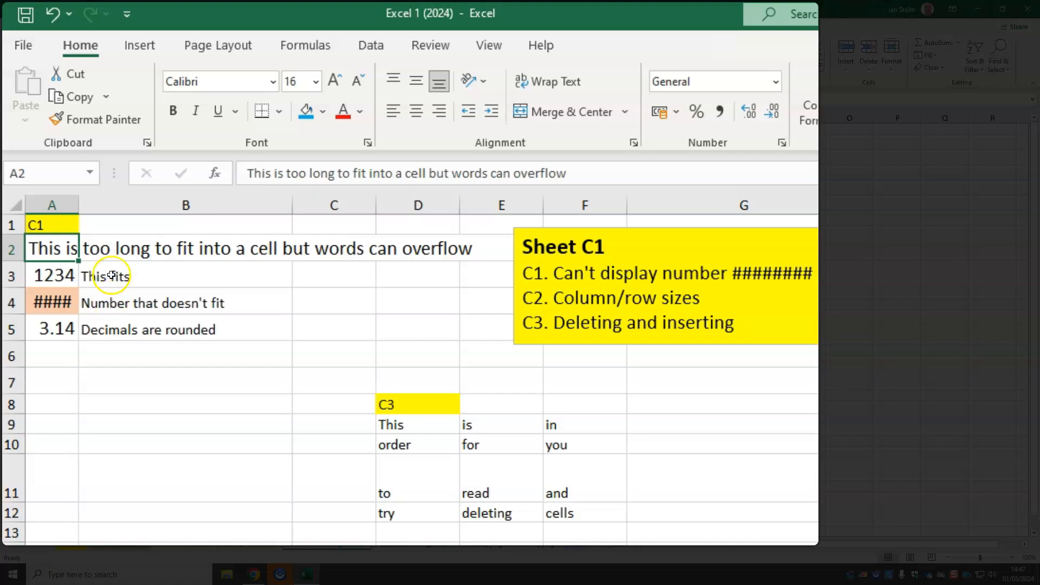
{"action": "left_click", "coordinate": [106, 247]}
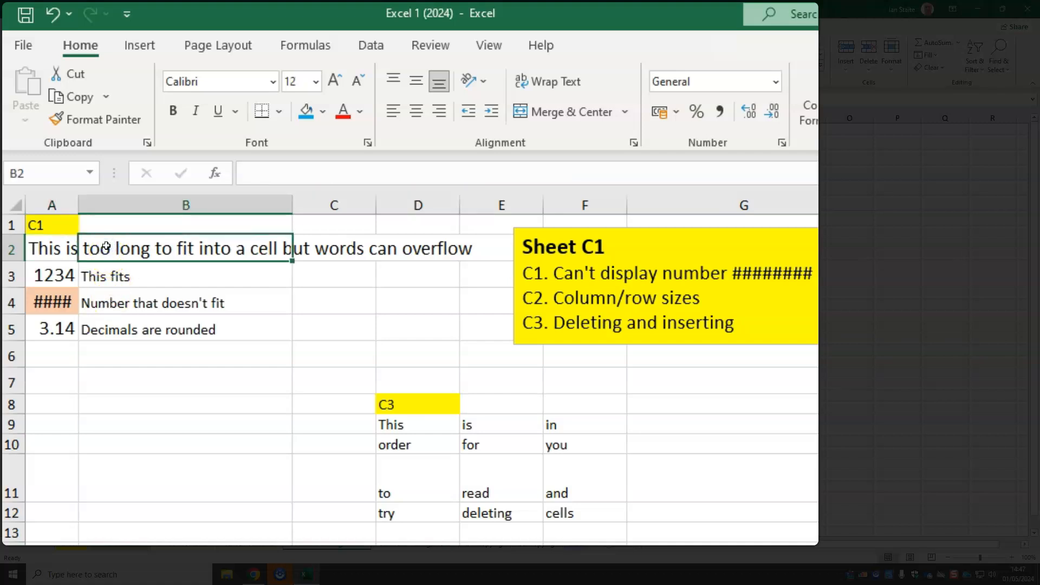
{"action": "type", "text": "22"}
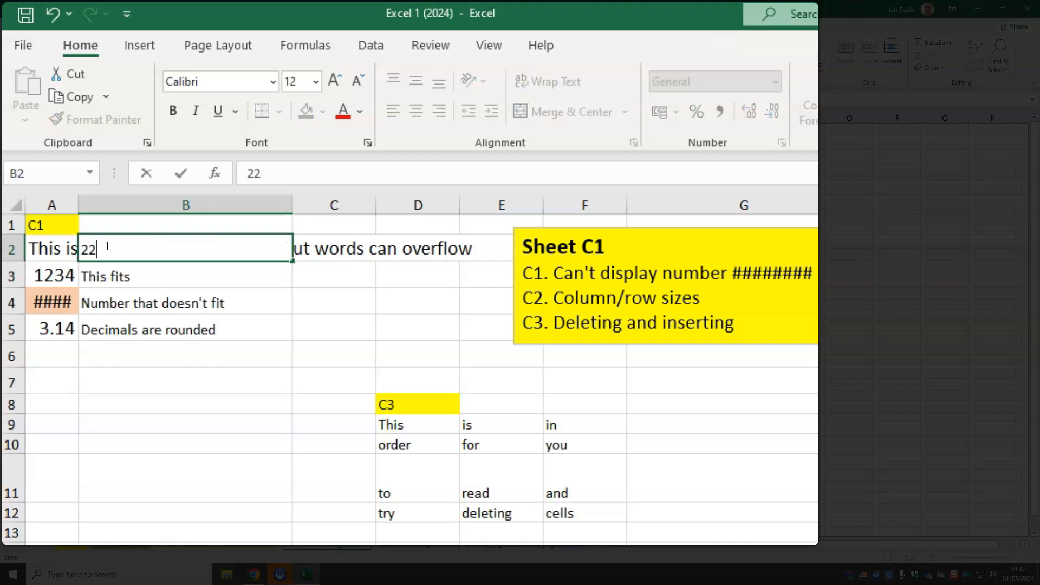
{"action": "key", "text": "Return"}
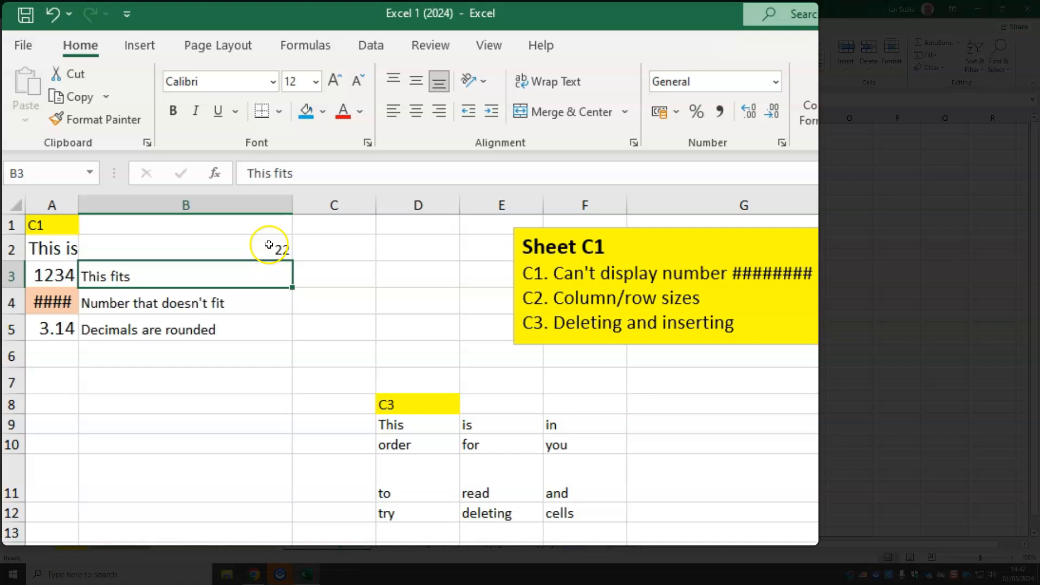
Compare the displayed and full values of the numbers in cells A3, A4 and A5
{"action": "left_click", "coordinate": [46, 276]}
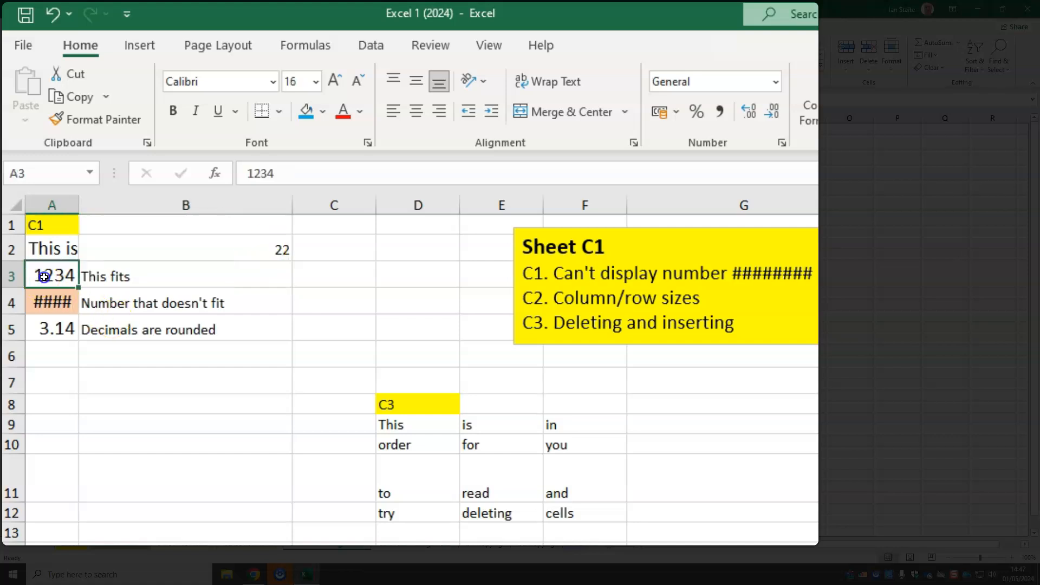
{"action": "left_click", "coordinate": [69, 299]}
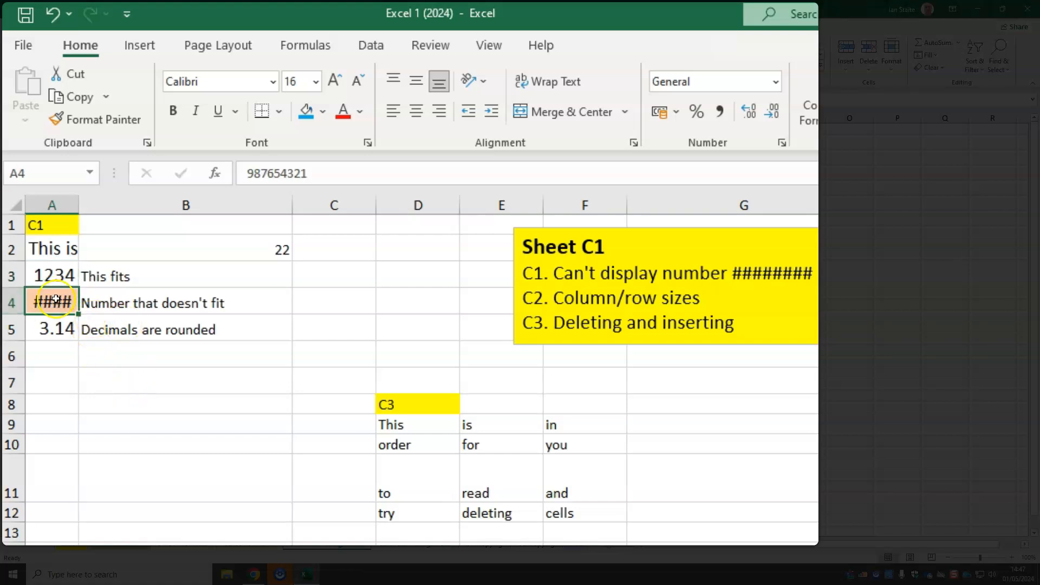
{"action": "left_click", "coordinate": [51, 330]}
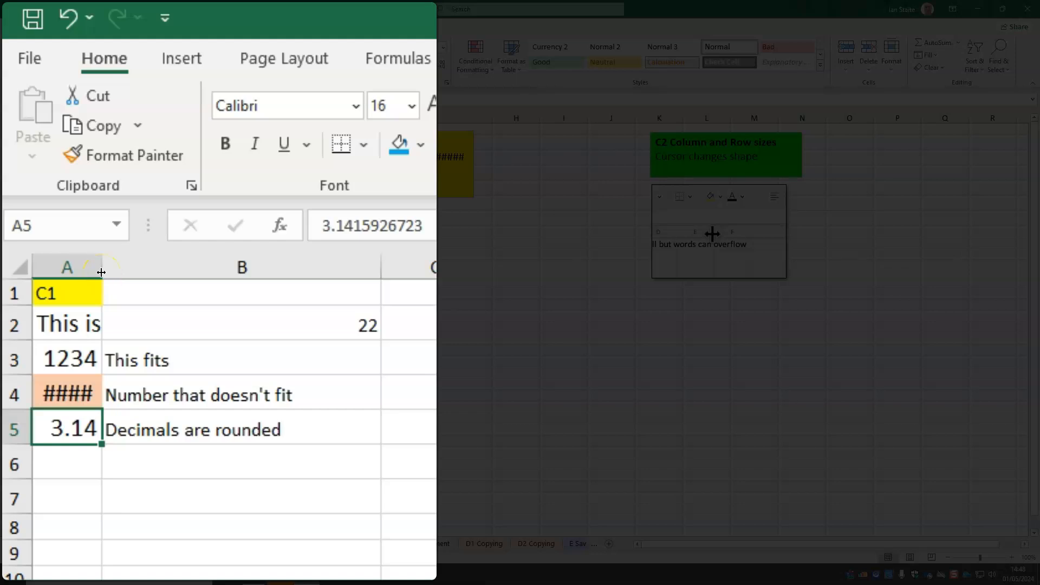
Widen column A until its numbers show in full, and make row 2 taller
{"action": "left_click_drag", "start_coordinate": [103, 269], "coordinate": [186, 252]}
{"action": "left_click_drag", "start_coordinate": [276, 267], "coordinate": [290, 278]}
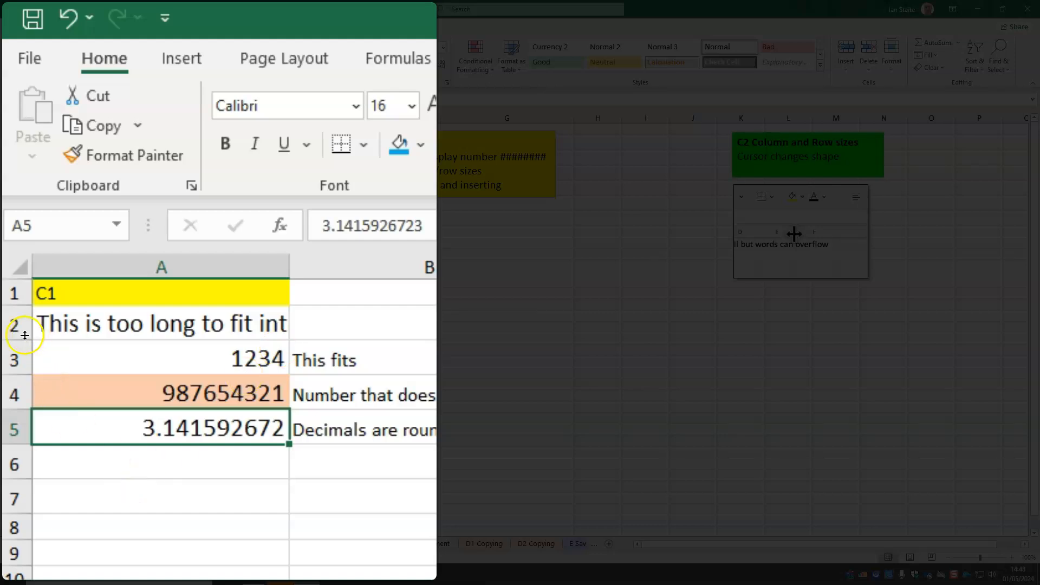
{"action": "left_click_drag", "start_coordinate": [22, 304], "coordinate": [22, 413]}
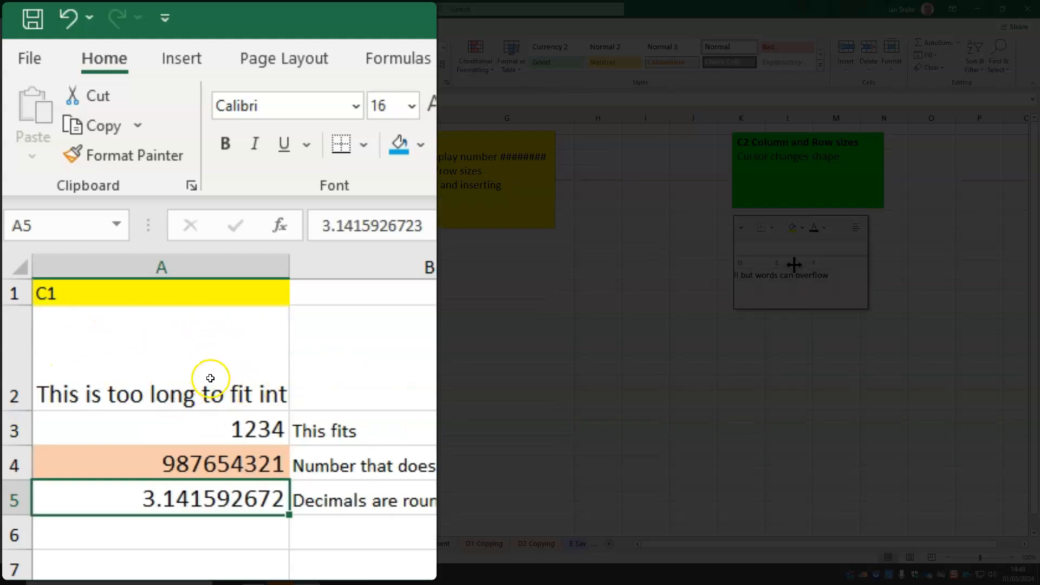
Select columns A to C and narrow them together to the same width
{"action": "left_click", "coordinate": [170, 347]}
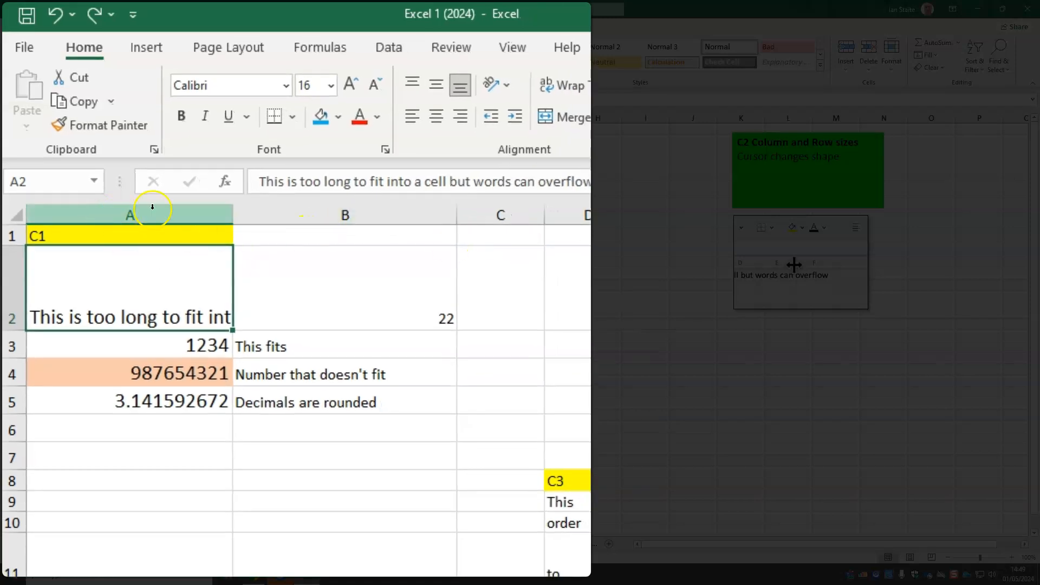
{"action": "left_click", "coordinate": [142, 217]}
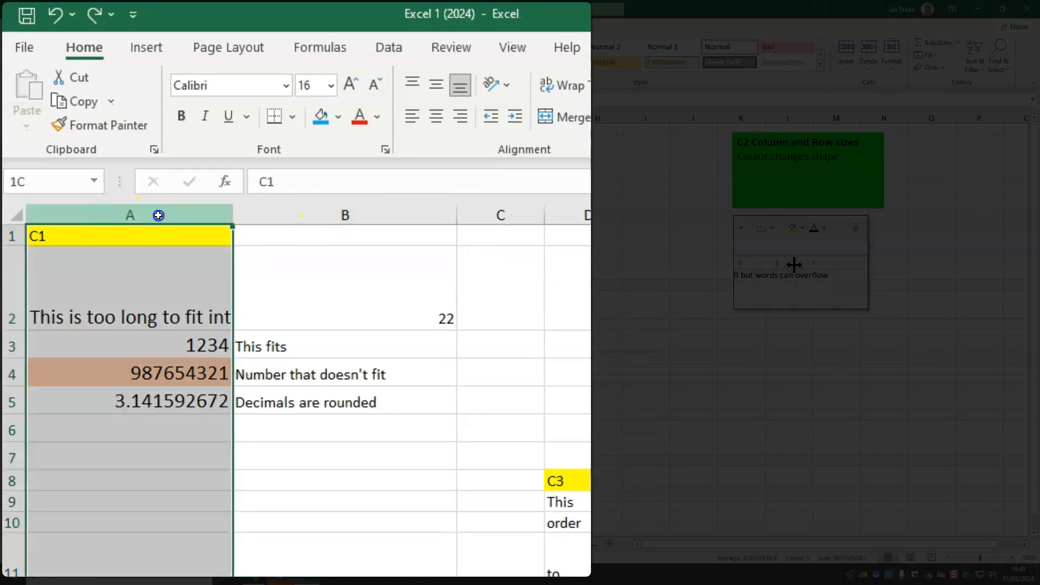
{"action": "left_click_drag", "start_coordinate": [158, 215], "coordinate": [276, 206]}
{"action": "left_click_drag", "start_coordinate": [403, 213], "coordinate": [480, 215]}
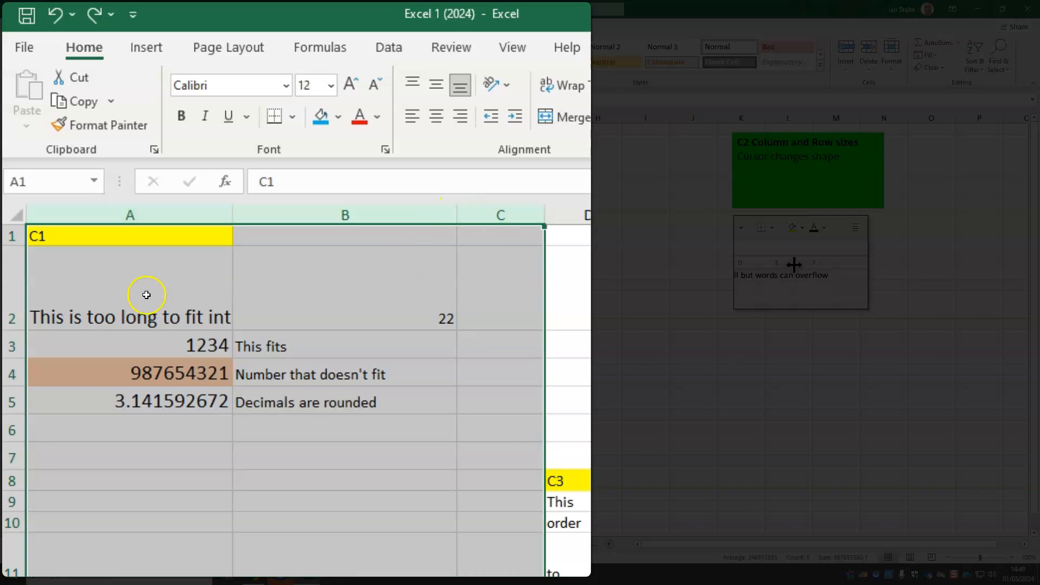
{"action": "left_click_drag", "start_coordinate": [232, 213], "coordinate": [140, 219]}
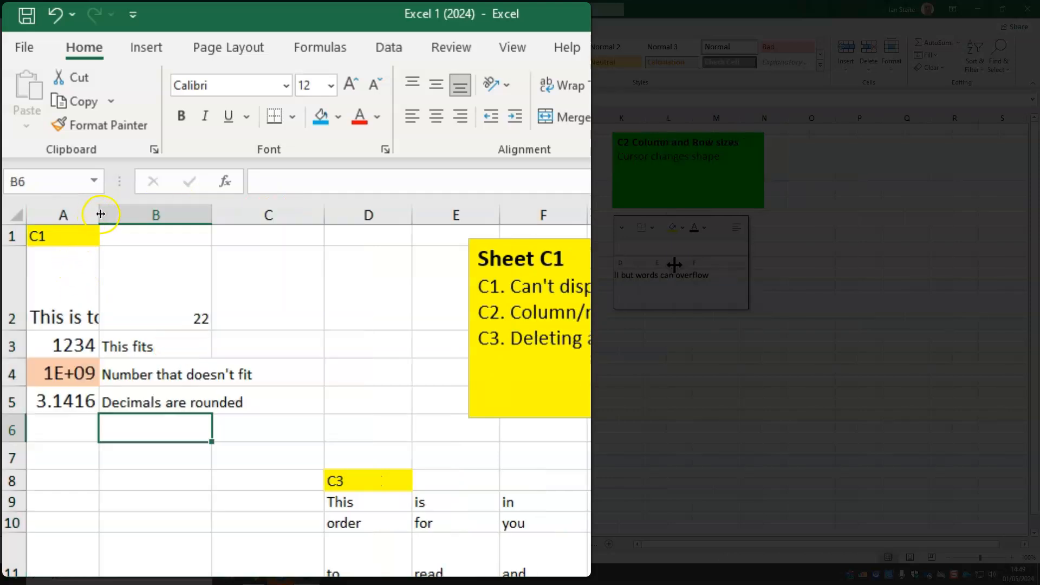
Narrow column A on its own, AutoFit it to its longest entry, and select cell A2
{"action": "left_click_drag", "start_coordinate": [101, 214], "coordinate": [82, 215]}
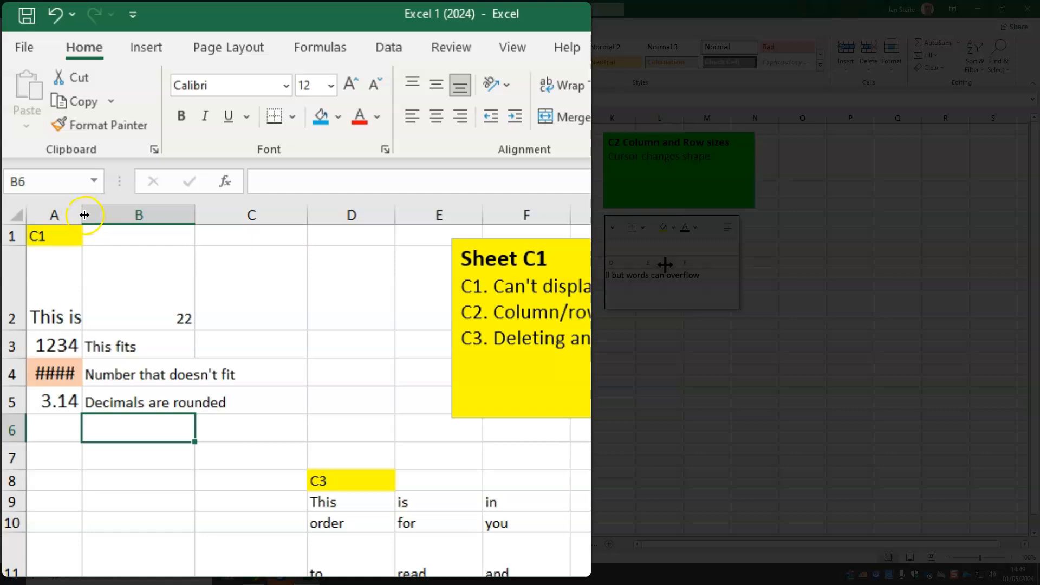
{"action": "double_click", "coordinate": [84, 215]}
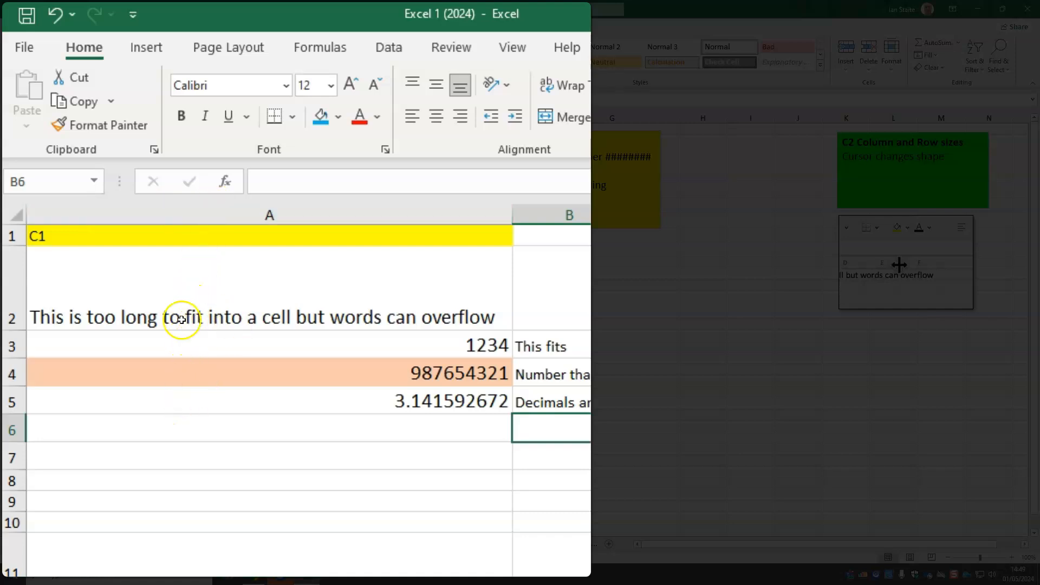
{"action": "left_click", "coordinate": [419, 315]}
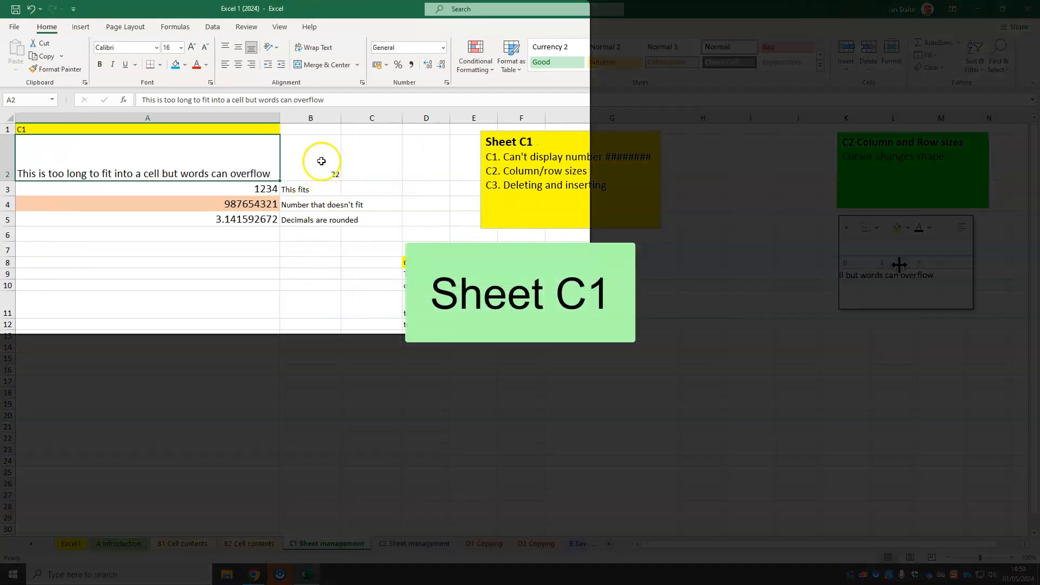
Insert a new sheet column before column B
{"action": "left_click", "coordinate": [317, 116]}
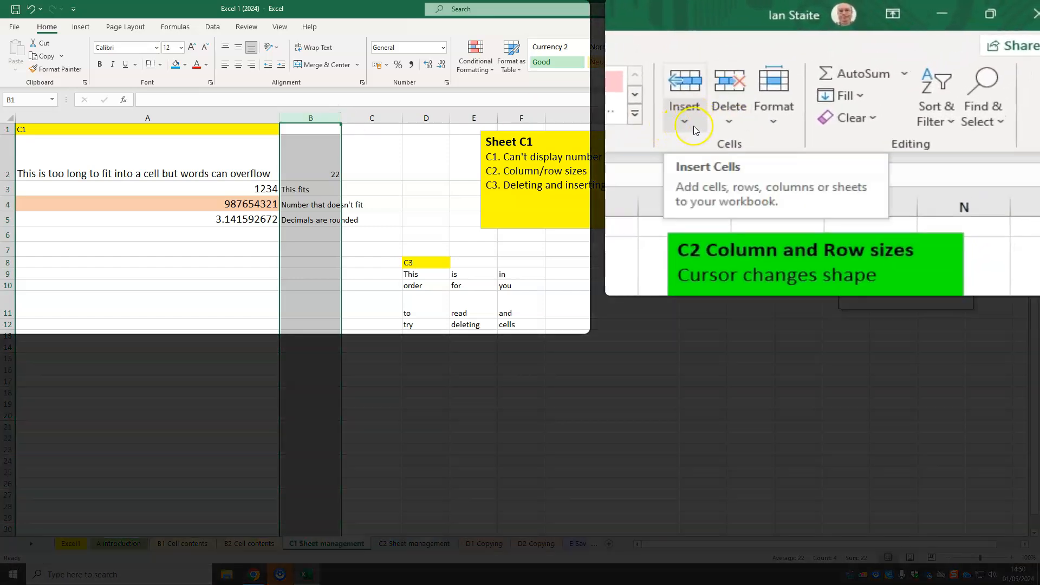
{"action": "left_click", "coordinate": [693, 126]}
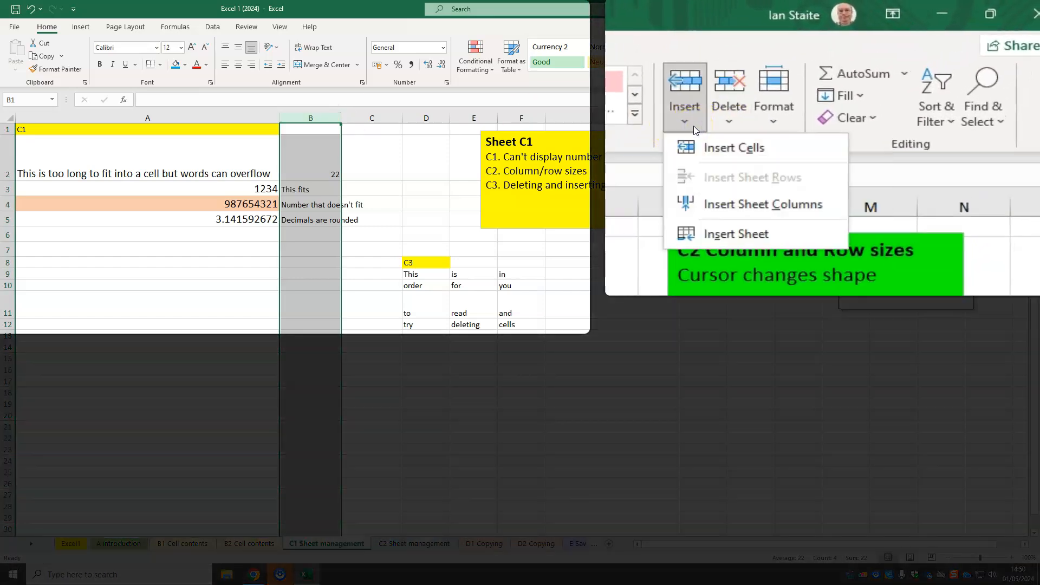
{"action": "left_click", "coordinate": [738, 221]}
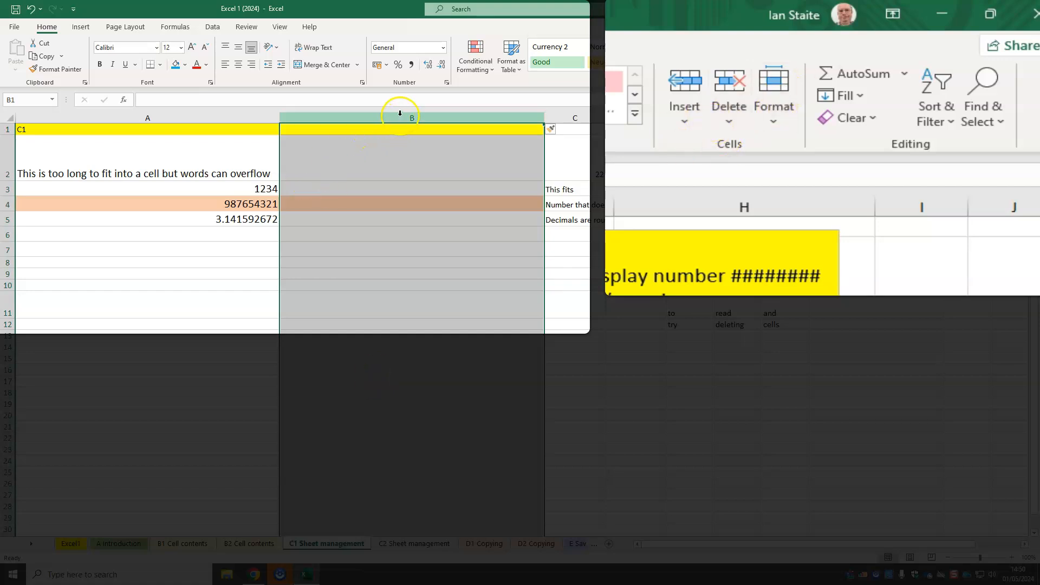
Delete the newly inserted blank column B
{"action": "left_click", "coordinate": [730, 122]}
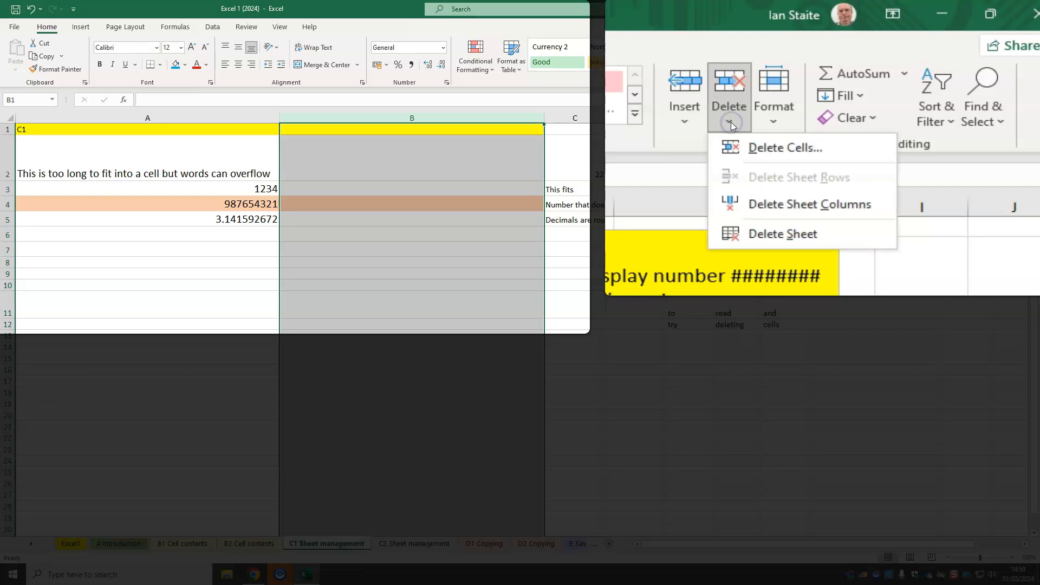
{"action": "left_click", "coordinate": [739, 204]}
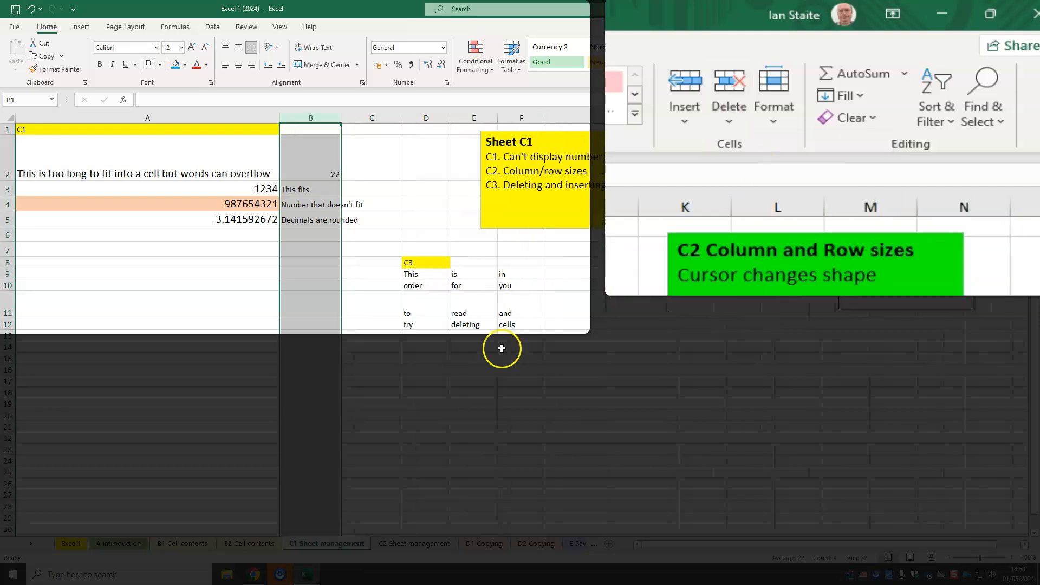
{"action": "mouse_move", "coordinate": [283, 576]}
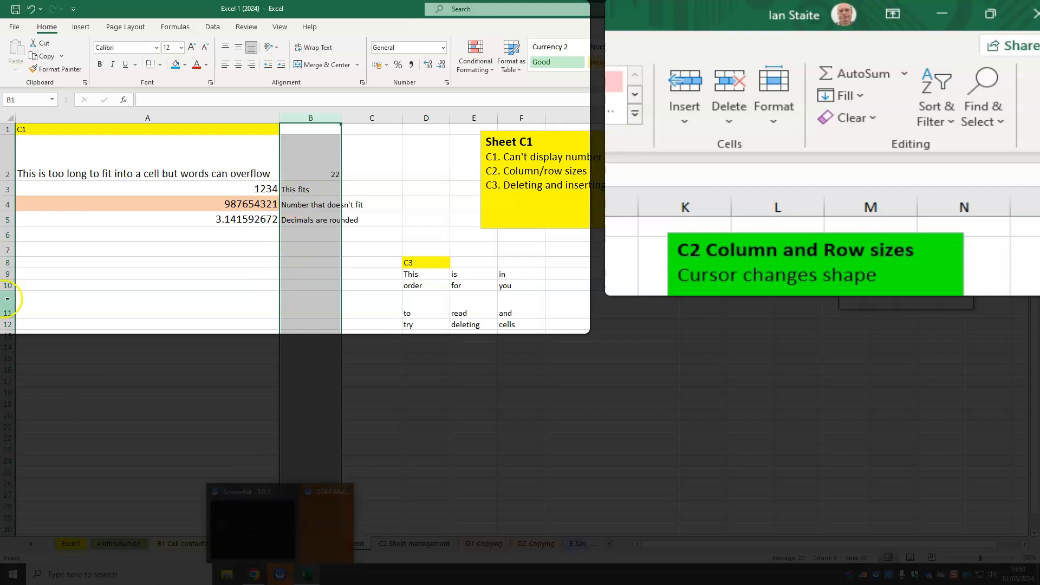
Select row 4 and view the insert options available for sheet rows
{"action": "left_click", "coordinate": [5, 204]}
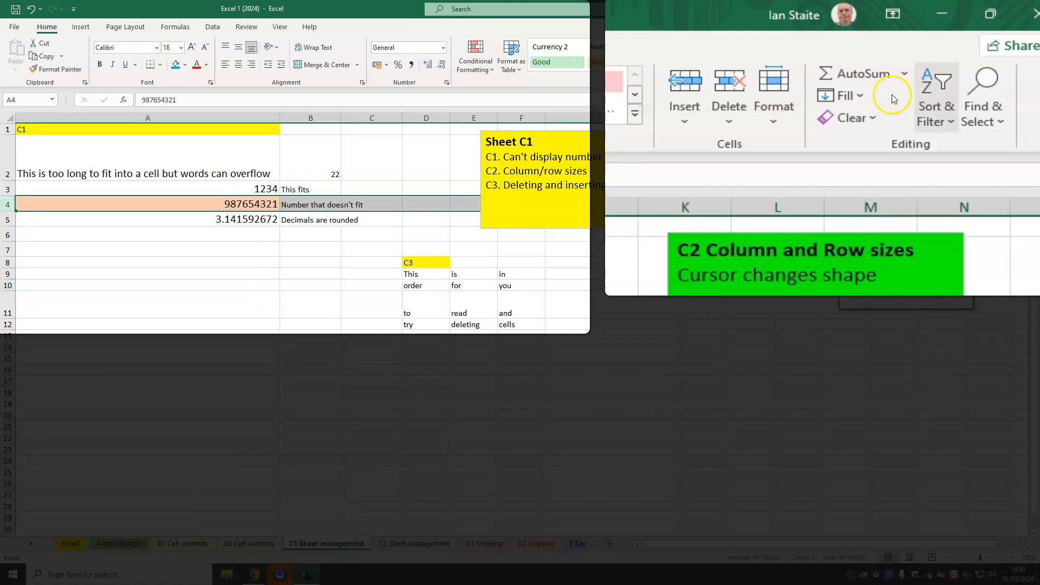
{"action": "left_click", "coordinate": [684, 116]}
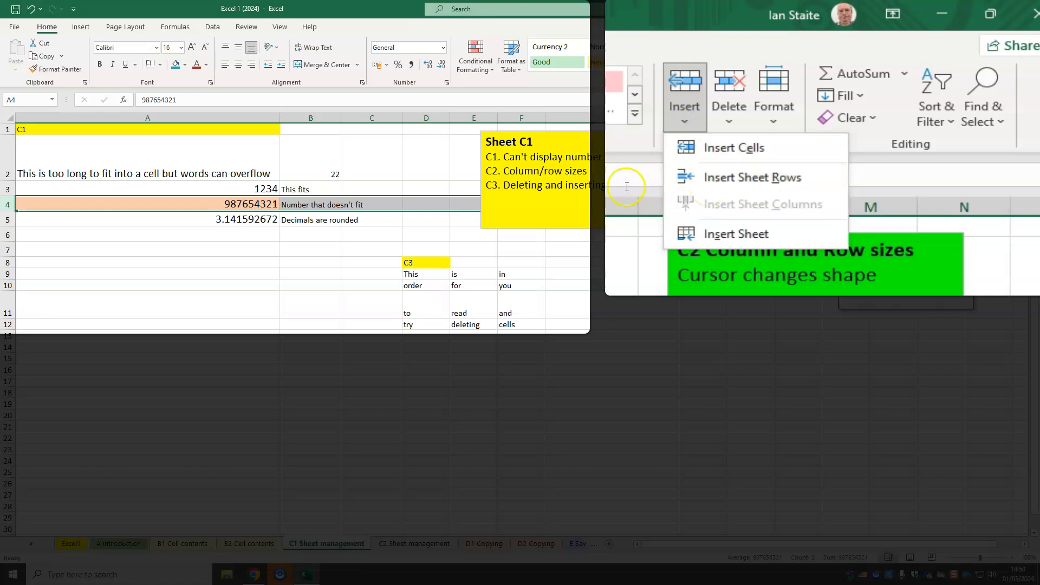
{"action": "left_click", "coordinate": [237, 275]}
View the choices for inserting at empty cell B6, and cancel without inserting anything
{"action": "left_click", "coordinate": [166, 170]}
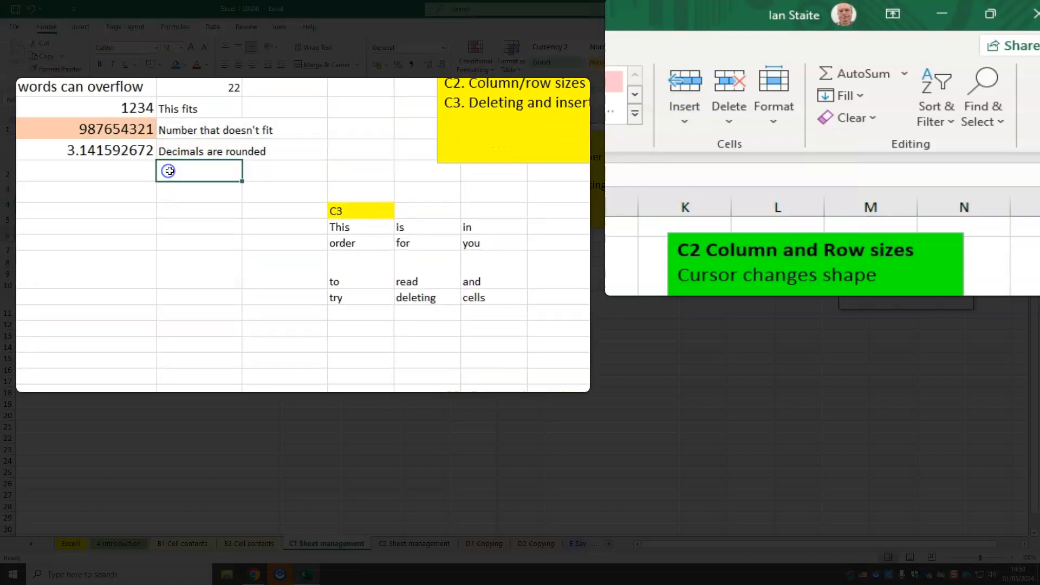
{"action": "right_click", "coordinate": [186, 169]}
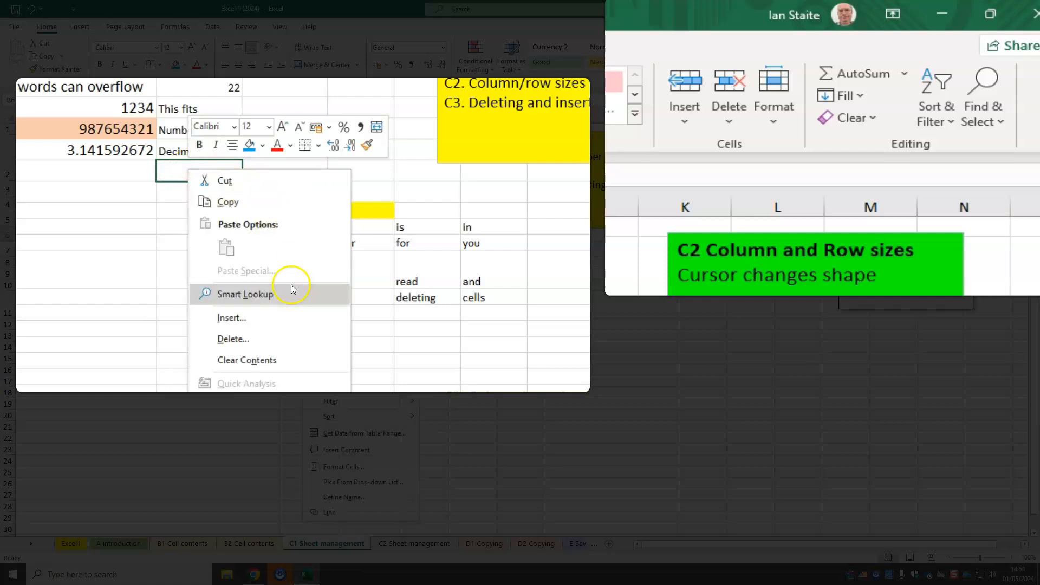
{"action": "left_click", "coordinate": [265, 320]}
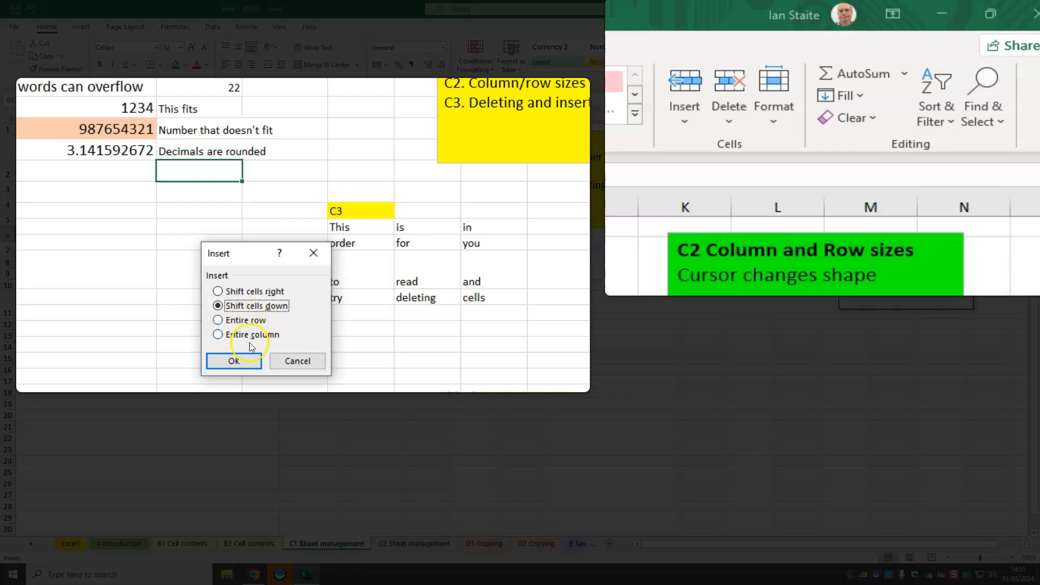
{"action": "left_click", "coordinate": [281, 360]}
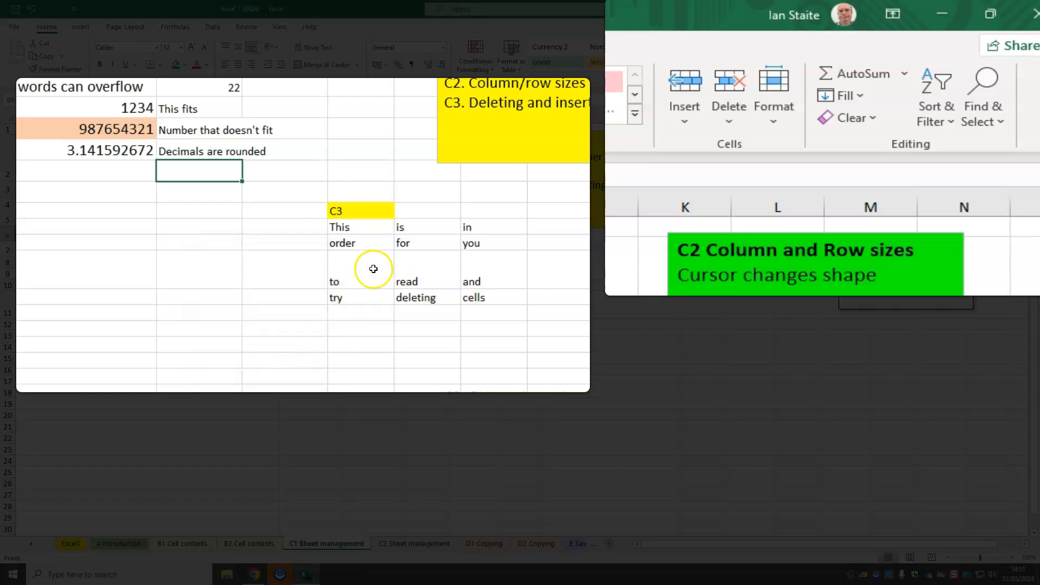
Insert a blank cell at E10, shifting the existing cells down
{"action": "left_click", "coordinate": [404, 245]}
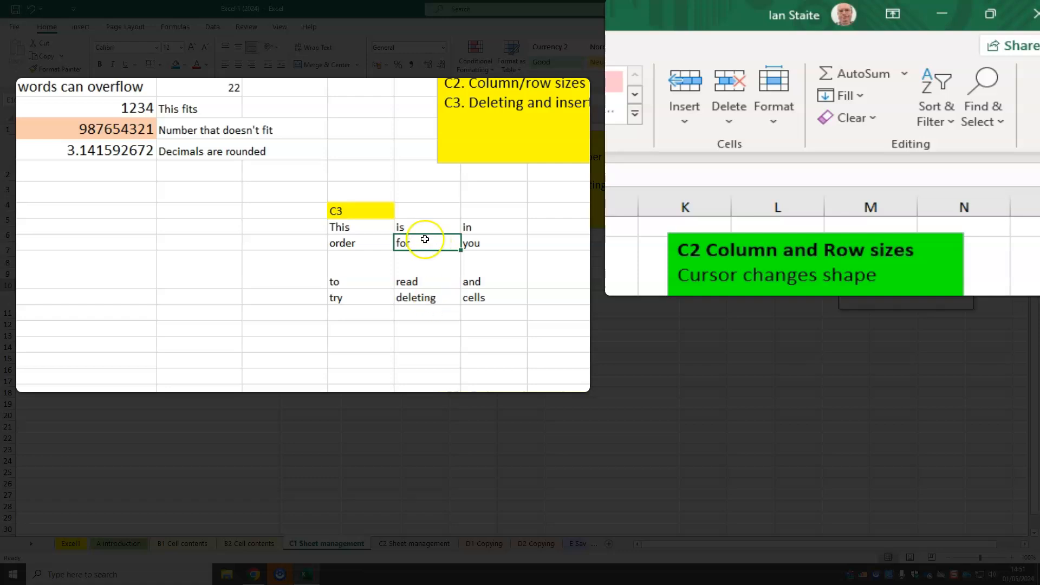
{"action": "left_click", "coordinate": [682, 131]}
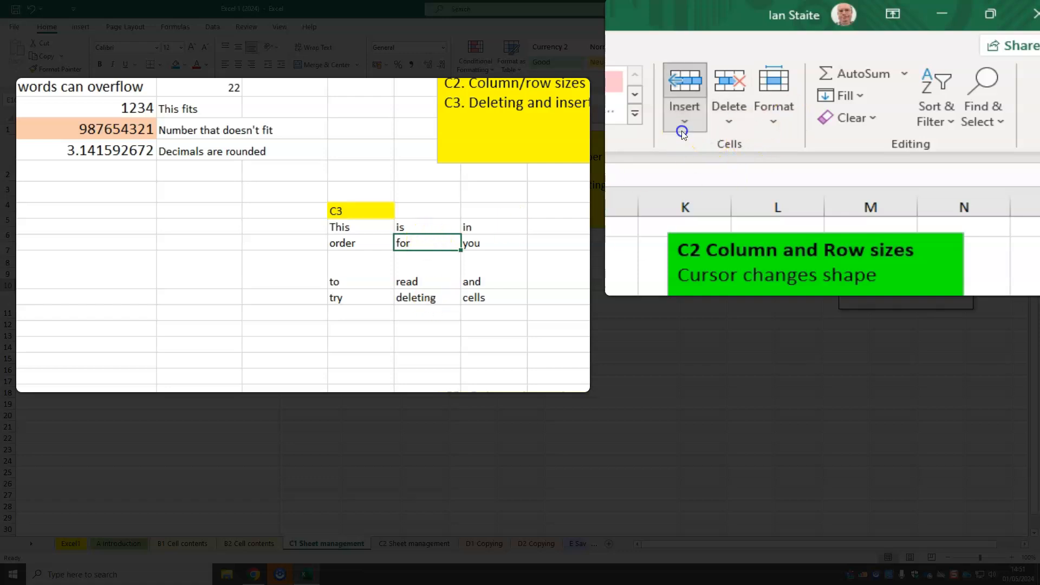
{"action": "left_click", "coordinate": [713, 152]}
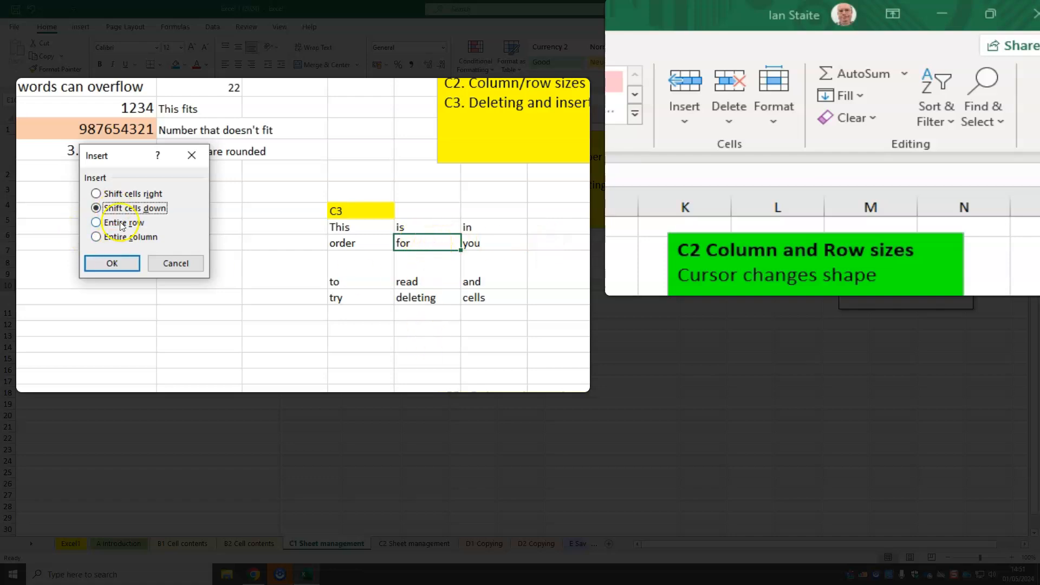
{"action": "left_click", "coordinate": [111, 263]}
{"action": "right_click", "coordinate": [421, 241]}
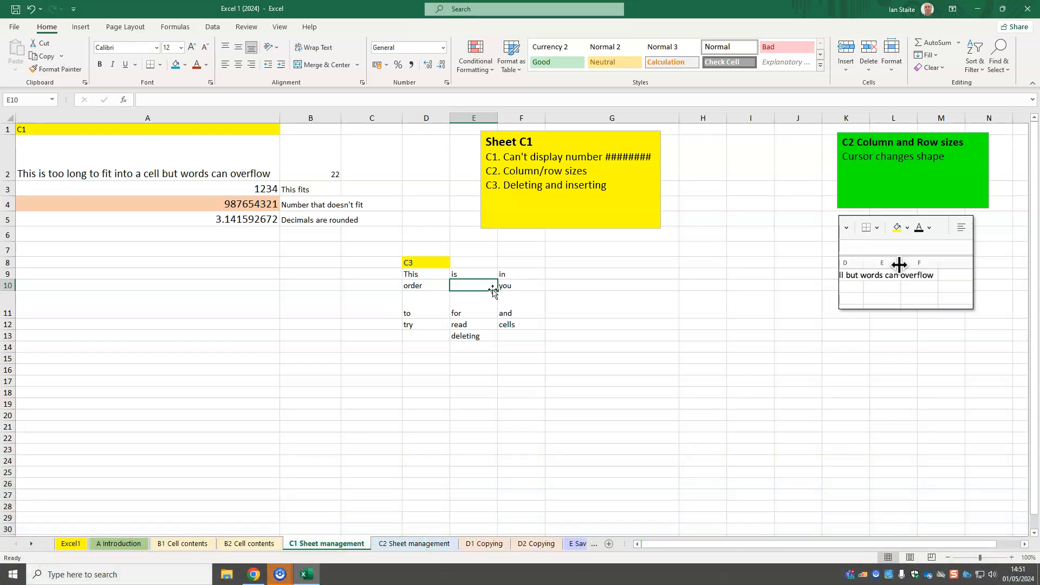
Switch to the C2 Sheet management sheet and select the long text in cell B6
{"action": "left_click", "coordinate": [386, 544]}
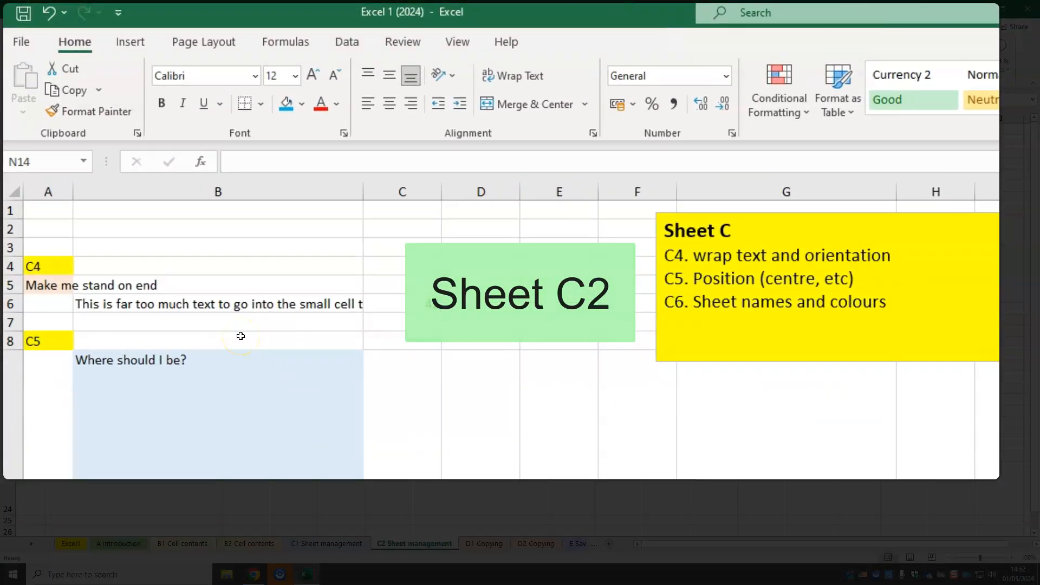
{"action": "left_click", "coordinate": [256, 301]}
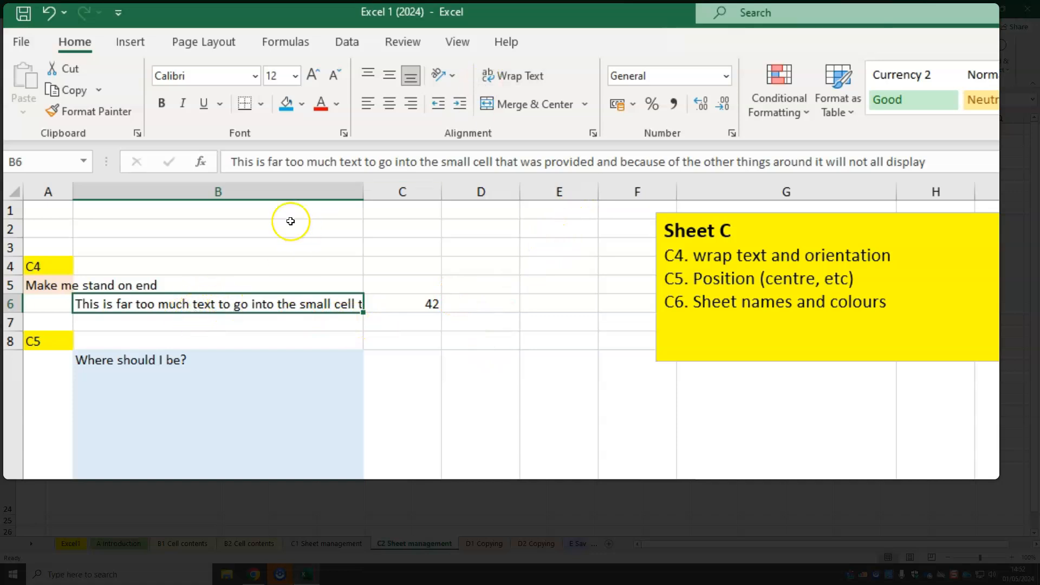
Wrap the long text in cell B6 so that it fits within the column width
{"action": "left_click", "coordinate": [274, 190]}
{"action": "left_click_drag", "start_coordinate": [268, 245], "coordinate": [248, 428]}
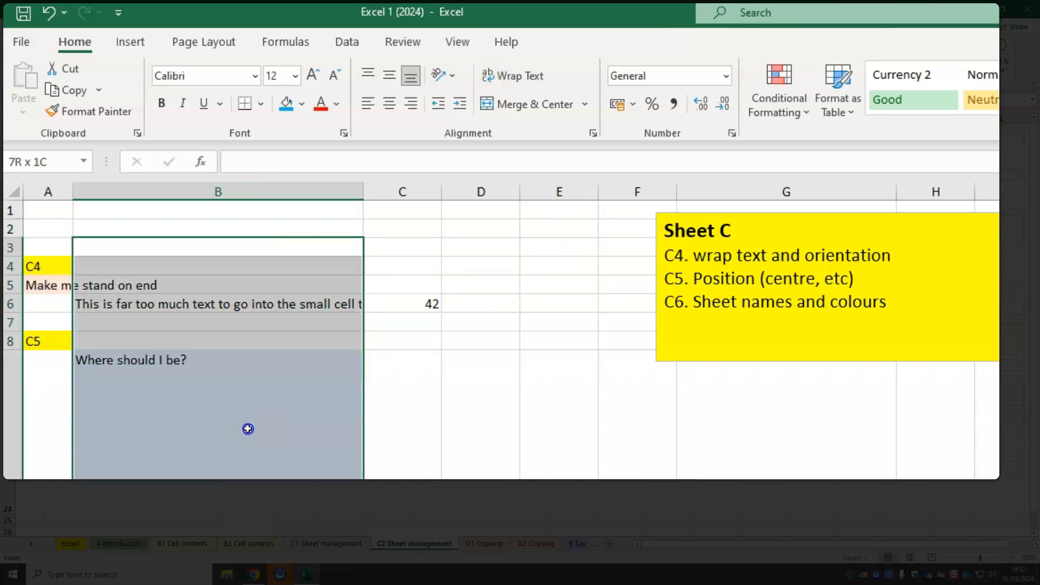
{"action": "left_click", "coordinate": [253, 304]}
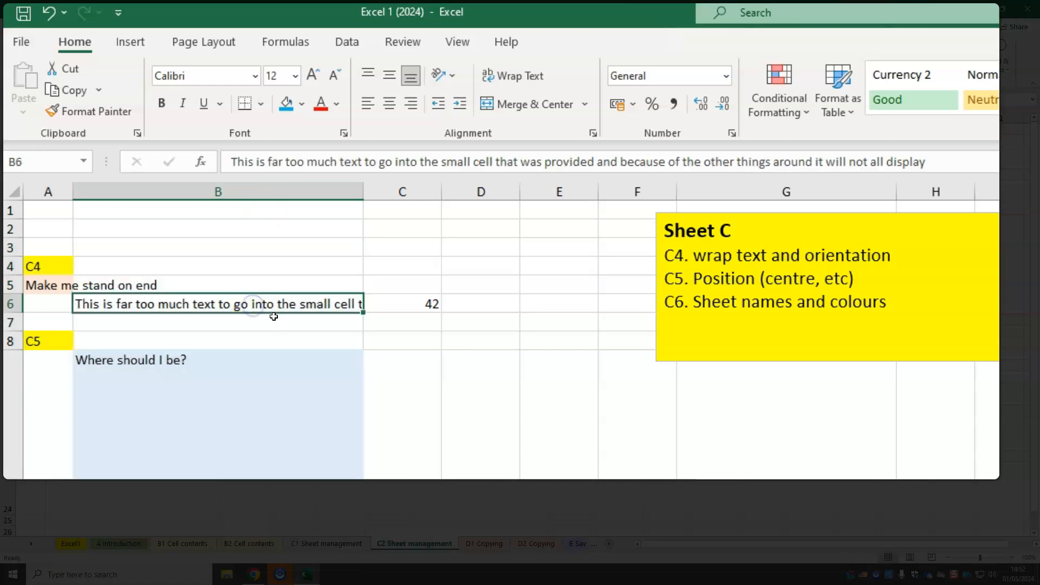
{"action": "left_click", "coordinate": [524, 76]}
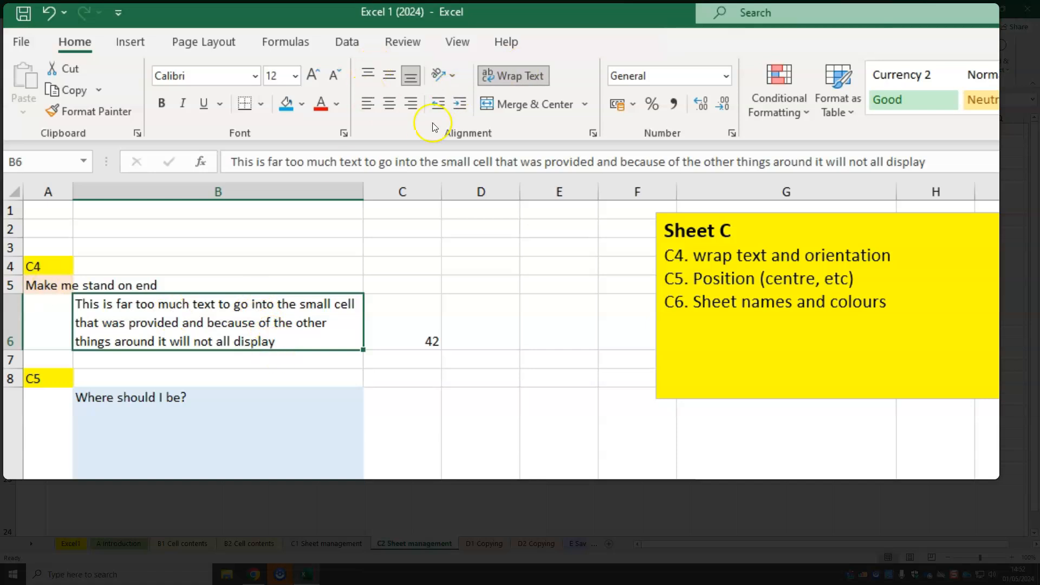
Try the Angle Counterclockwise orientation on the text in cell A5, and set it to Rotate Text Up
{"action": "left_click", "coordinate": [39, 282]}
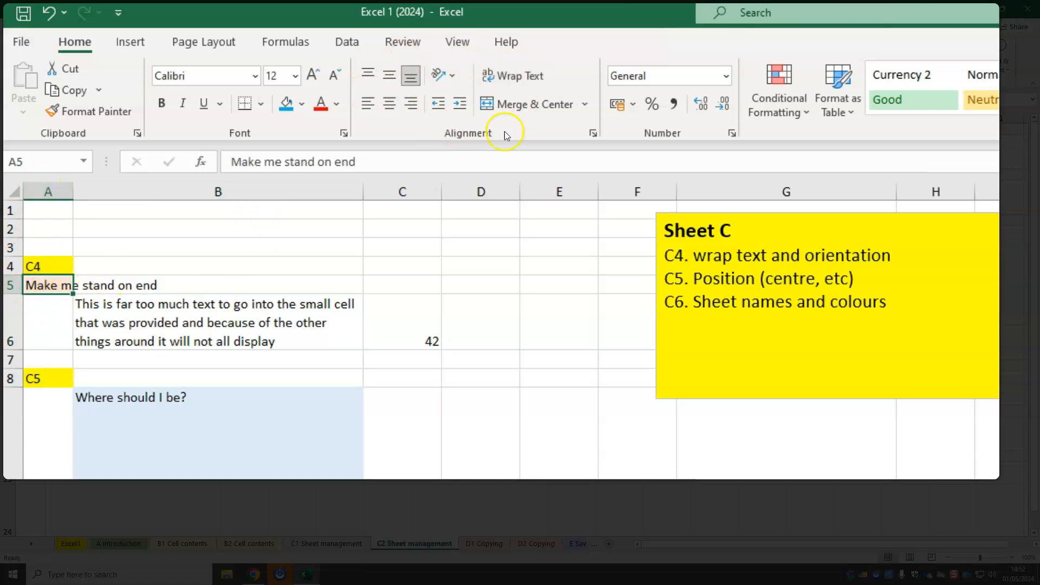
{"action": "left_click", "coordinate": [453, 72]}
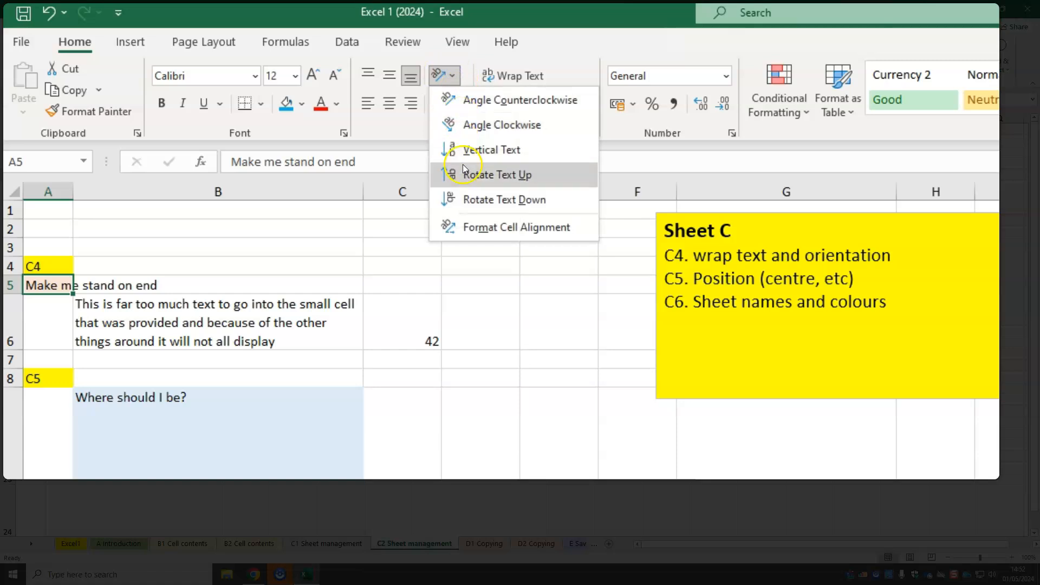
{"action": "left_click", "coordinate": [464, 108]}
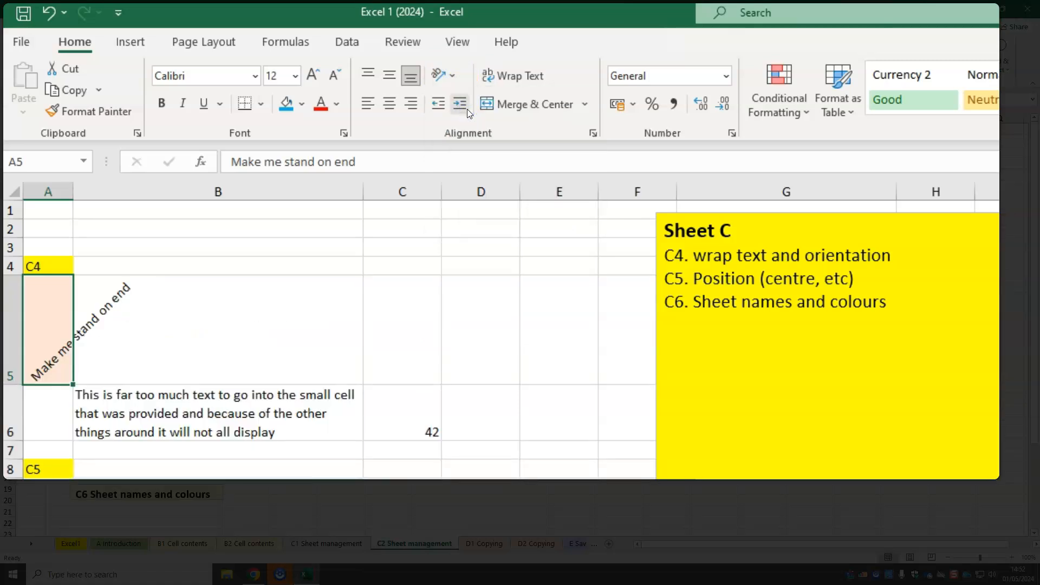
{"action": "left_click", "coordinate": [440, 74]}
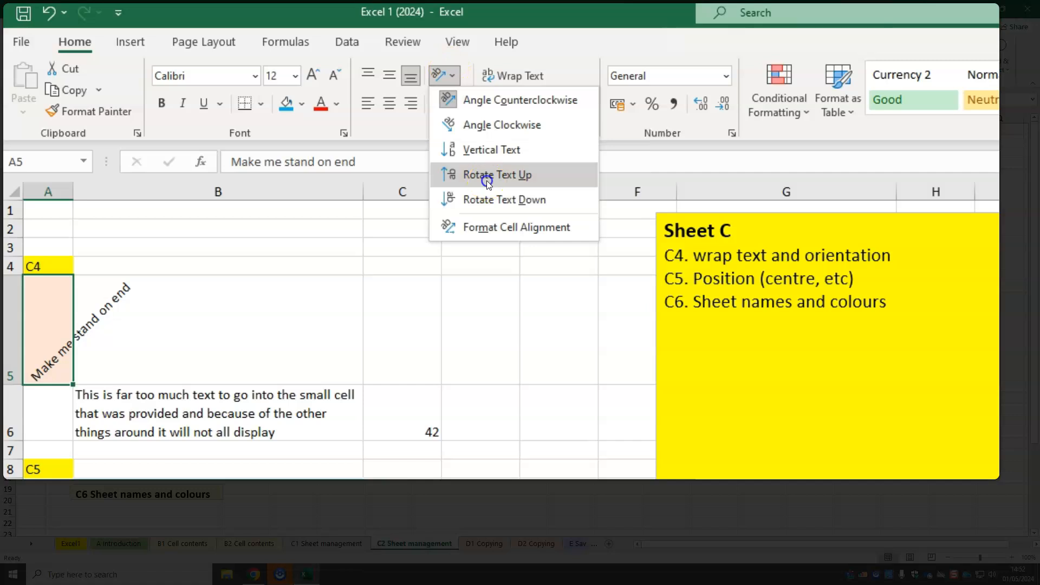
{"action": "left_click", "coordinate": [486, 181]}
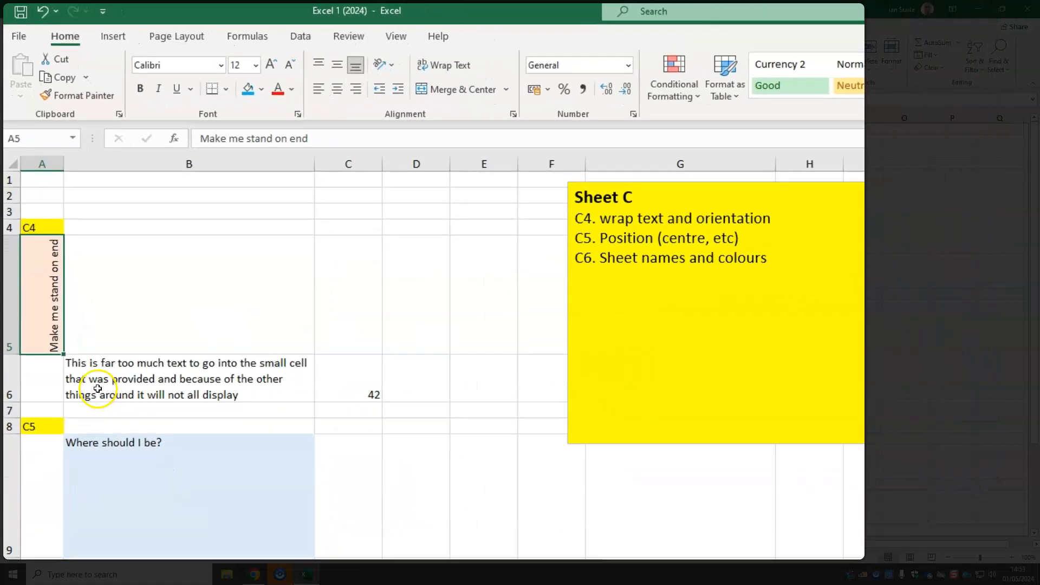
Try middle, bottom, centre and right alignment on cell B9's text, and finish with it centred both vertically and horizontally
{"action": "left_click", "coordinate": [163, 451]}
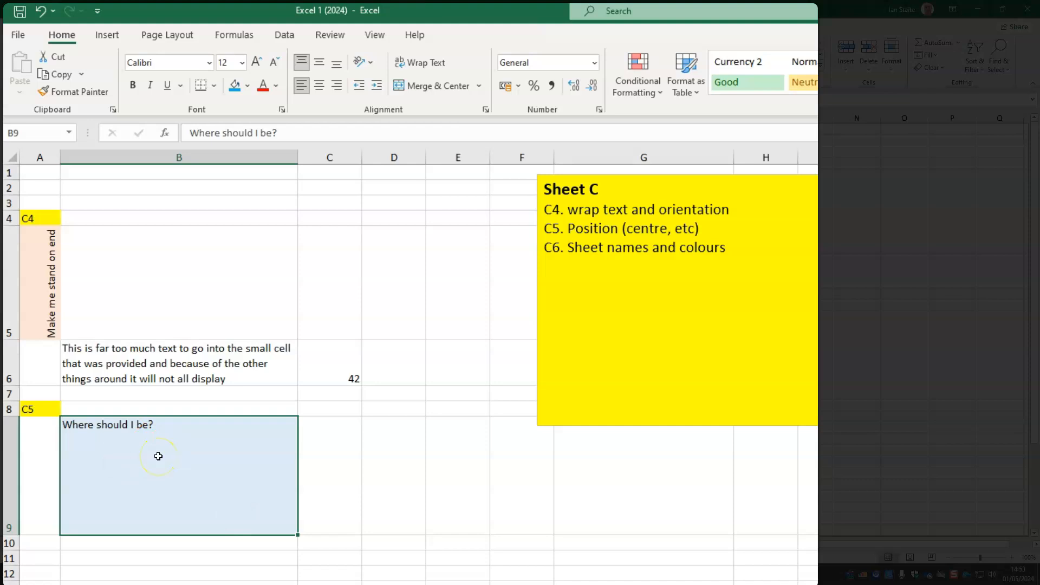
{"action": "left_click", "coordinate": [321, 63]}
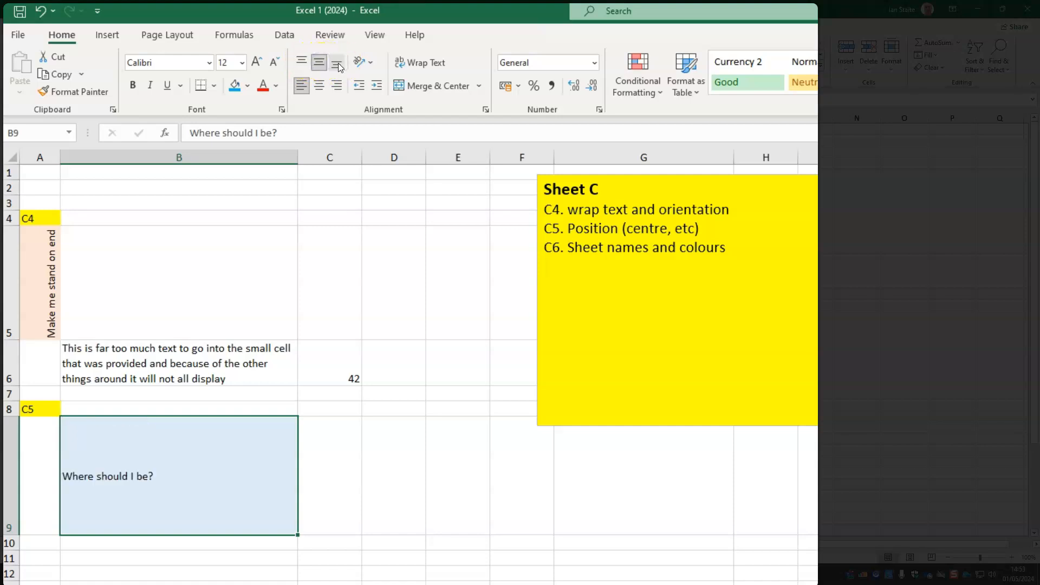
{"action": "left_click", "coordinate": [338, 63]}
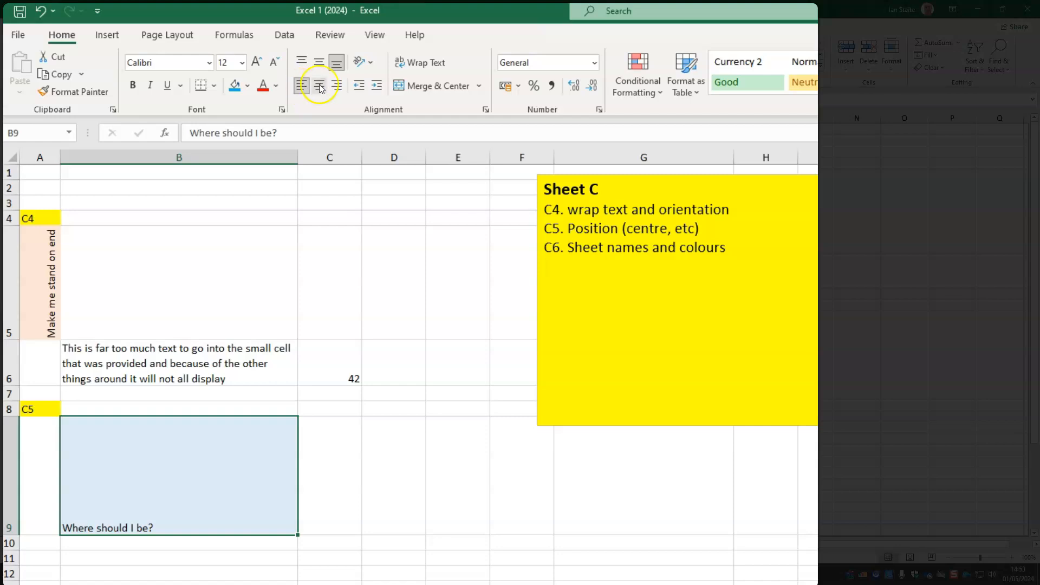
{"action": "left_click", "coordinate": [319, 86]}
{"action": "left_click", "coordinate": [338, 86]}
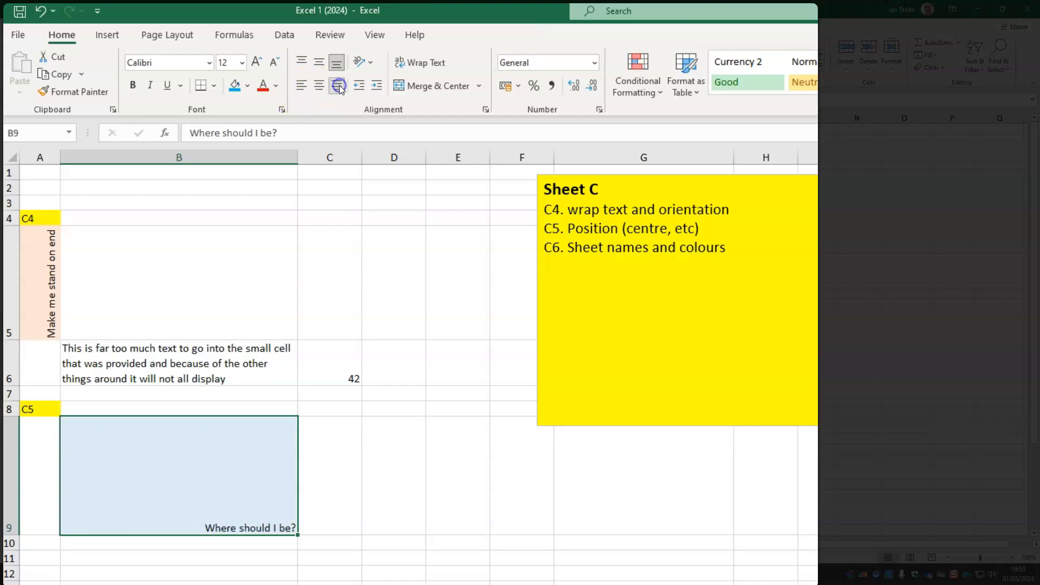
{"action": "left_click", "coordinate": [320, 63]}
{"action": "left_click", "coordinate": [319, 85]}
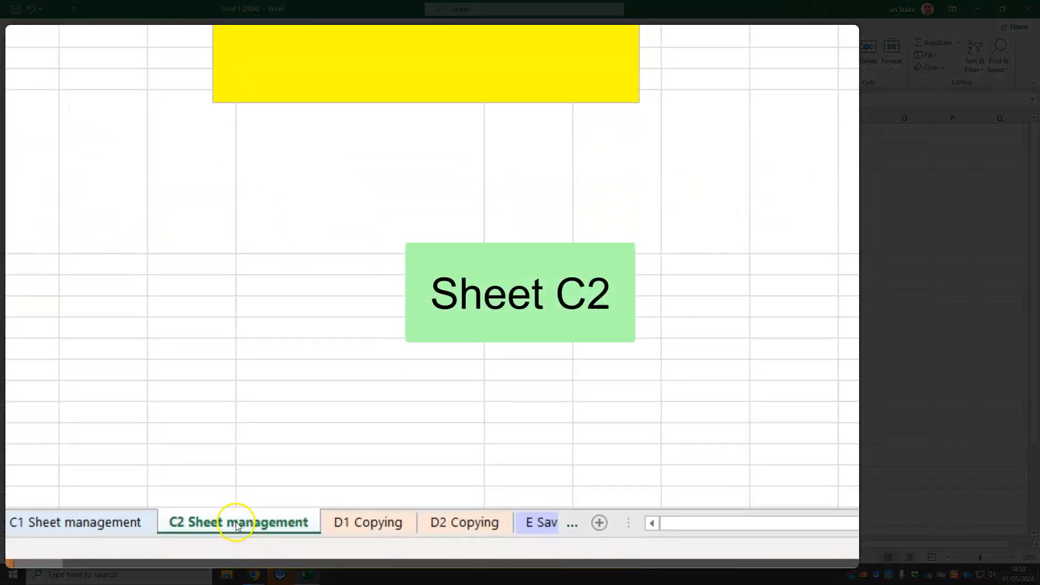
Rename the C2 Sheet management sheet as "C2 New Sheet management"
{"action": "double_click", "coordinate": [257, 523]}
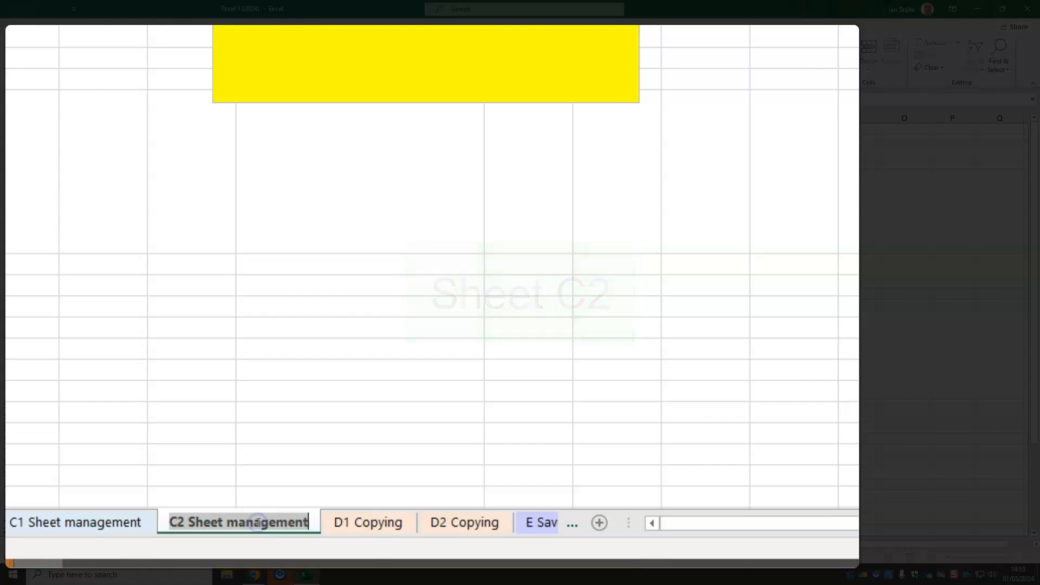
{"action": "left_click", "coordinate": [189, 521]}
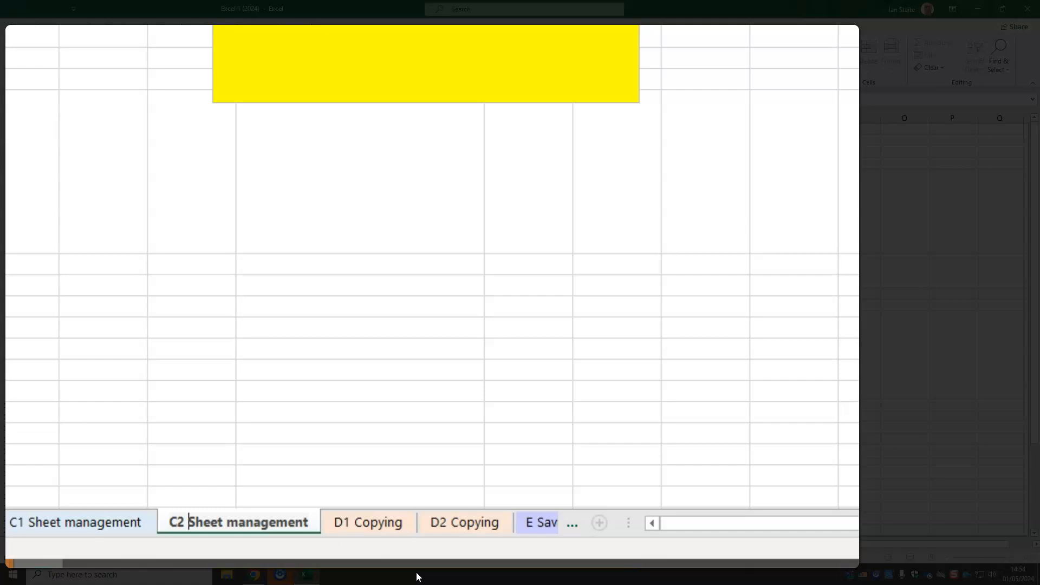
{"action": "type", "text": "New"}
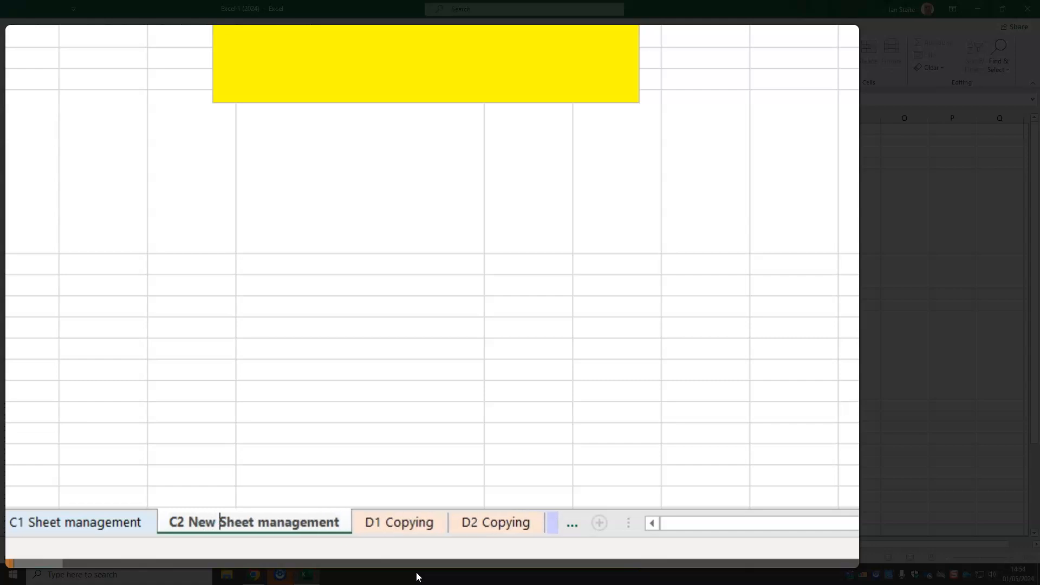
{"action": "left_click", "coordinate": [306, 430]}
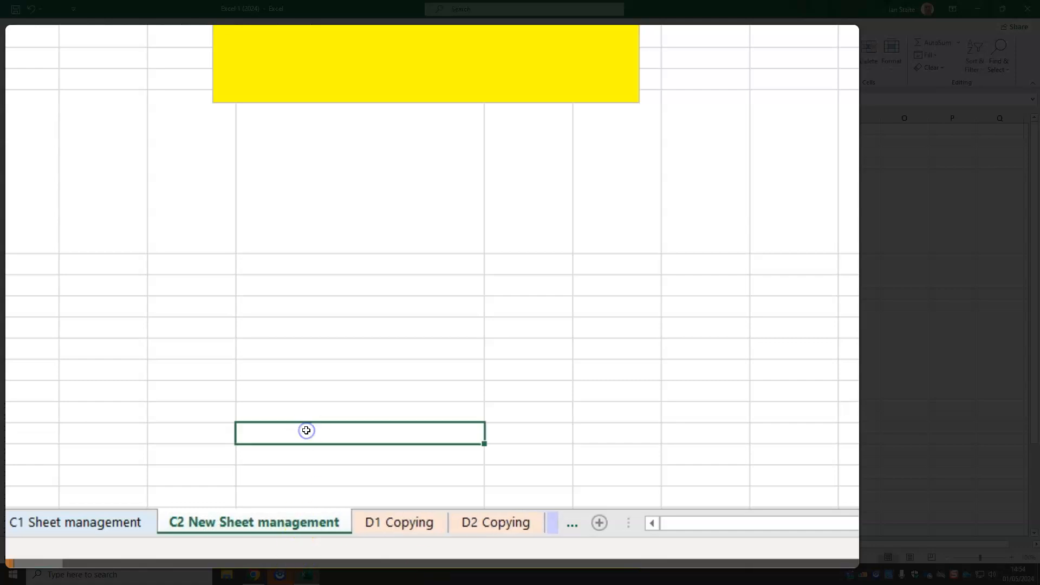
Set the tab colour of the C2 New Sheet management sheet to red, and check it from the C1 Sheet management sheet
{"action": "right_click", "coordinate": [278, 522]}
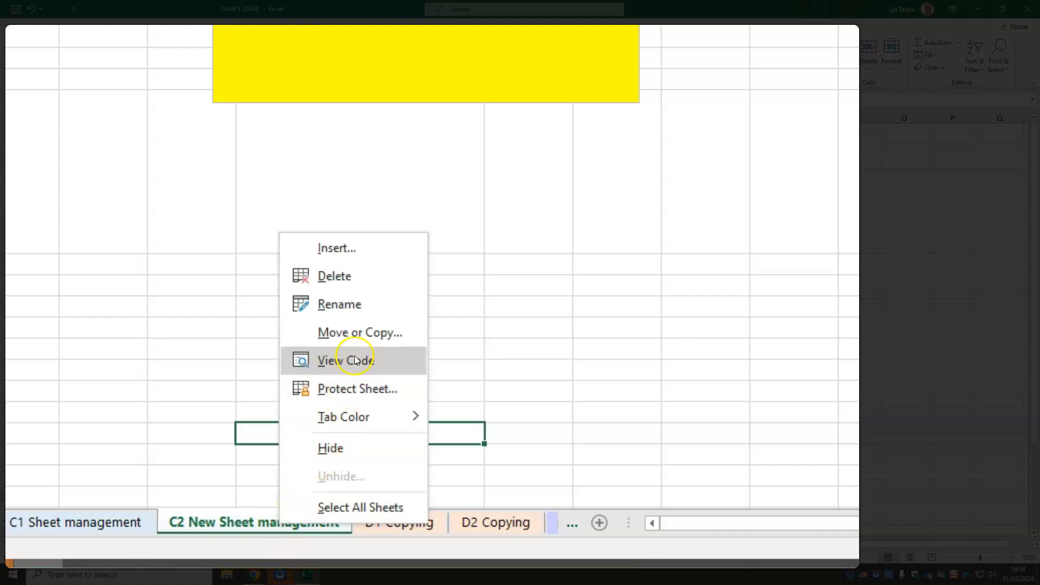
{"action": "mouse_move", "coordinate": [356, 411]}
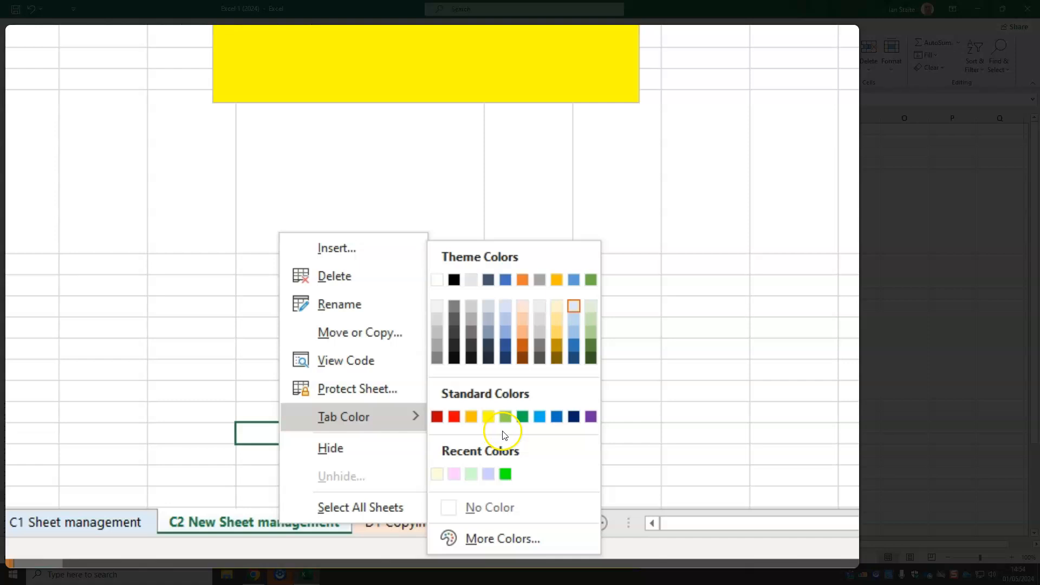
{"action": "left_click", "coordinate": [471, 416]}
{"action": "left_click", "coordinate": [280, 367]}
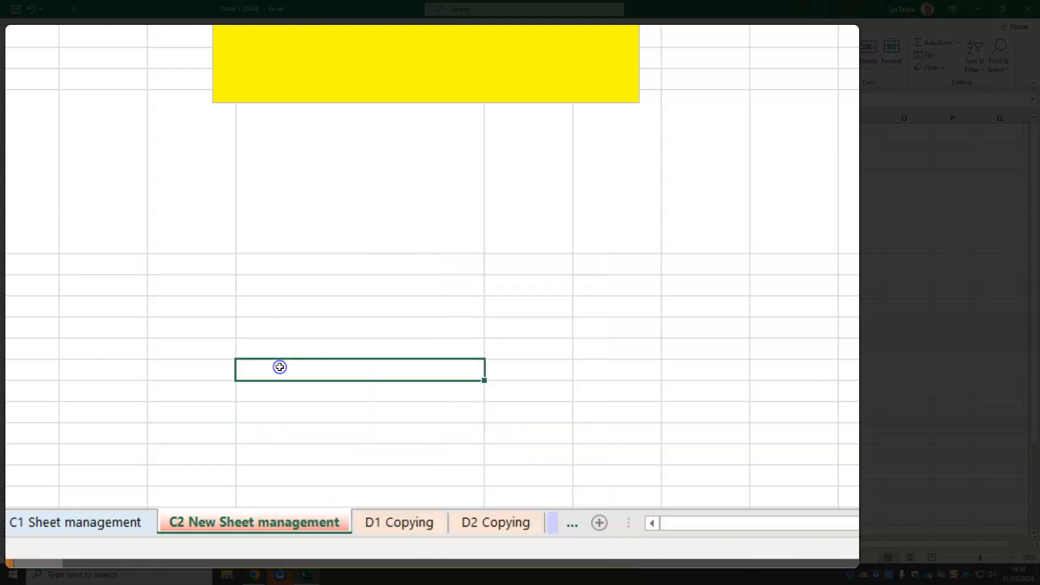
{"action": "left_click", "coordinate": [69, 525]}
{"action": "left_click", "coordinate": [203, 523]}
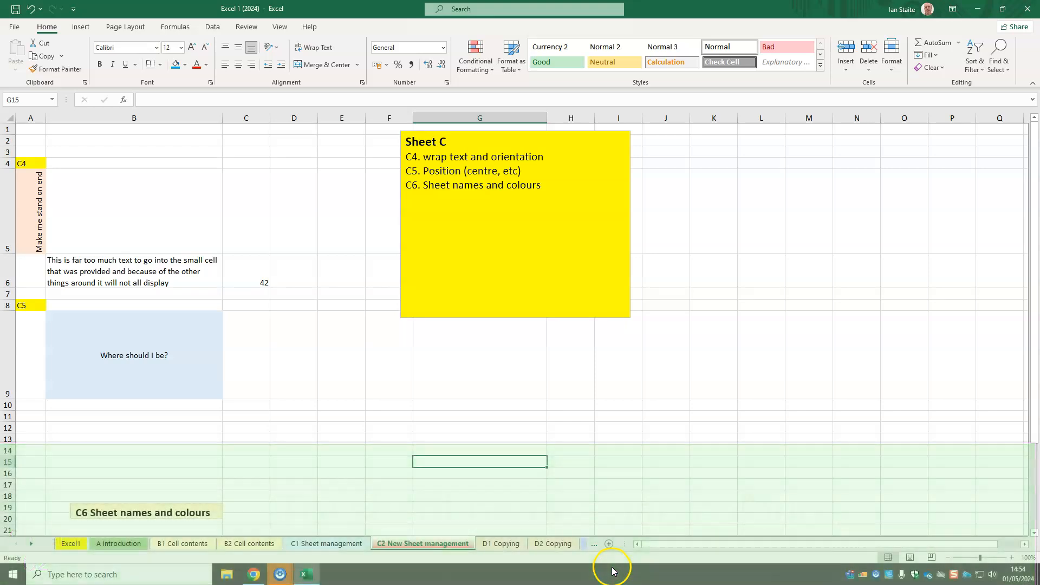
On the D1 Copying sheet, copy item number 7001 from A3 into cells A4 to A17
{"action": "left_click", "coordinate": [500, 543]}
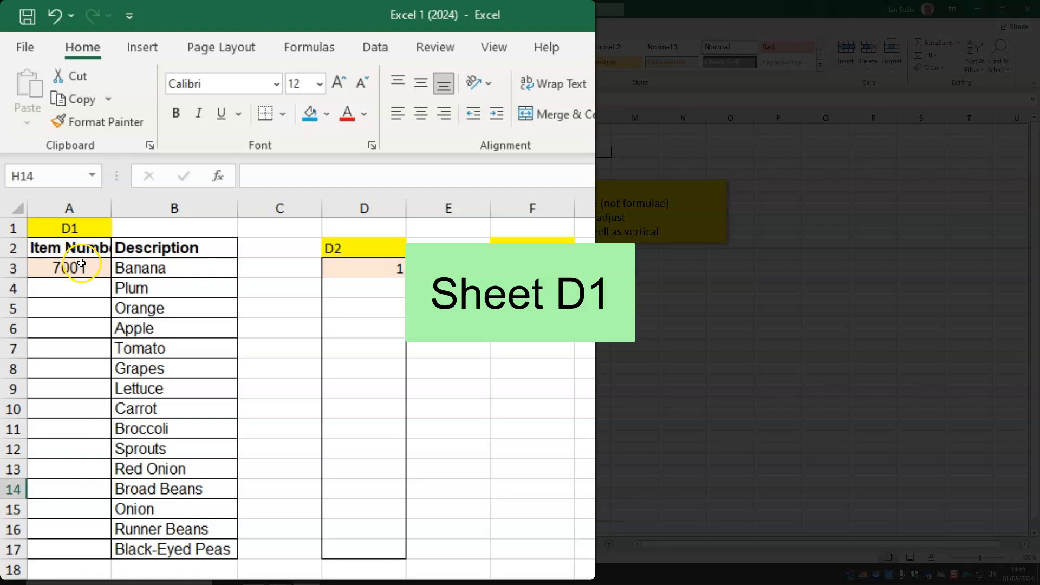
{"action": "left_click", "coordinate": [81, 264]}
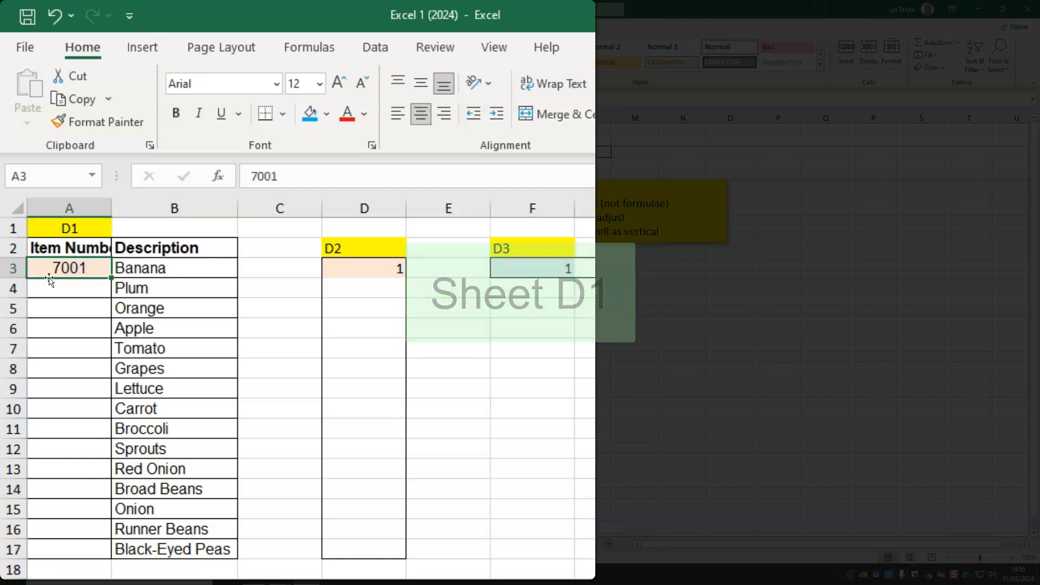
{"action": "left_click", "coordinate": [74, 106]}
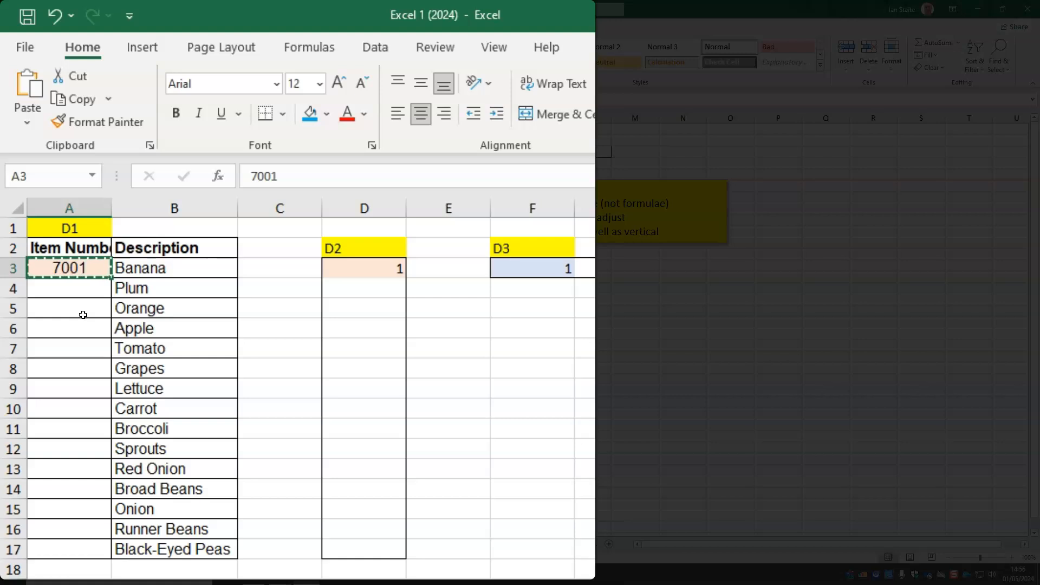
{"action": "left_click", "coordinate": [73, 91]}
{"action": "mouse_move", "coordinate": [61, 283]}
{"action": "left_mouse_down"}
{"action": "mouse_move", "coordinate": [67, 418]}
{"action": "mouse_move", "coordinate": [50, 547]}
{"action": "left_mouse_up"}
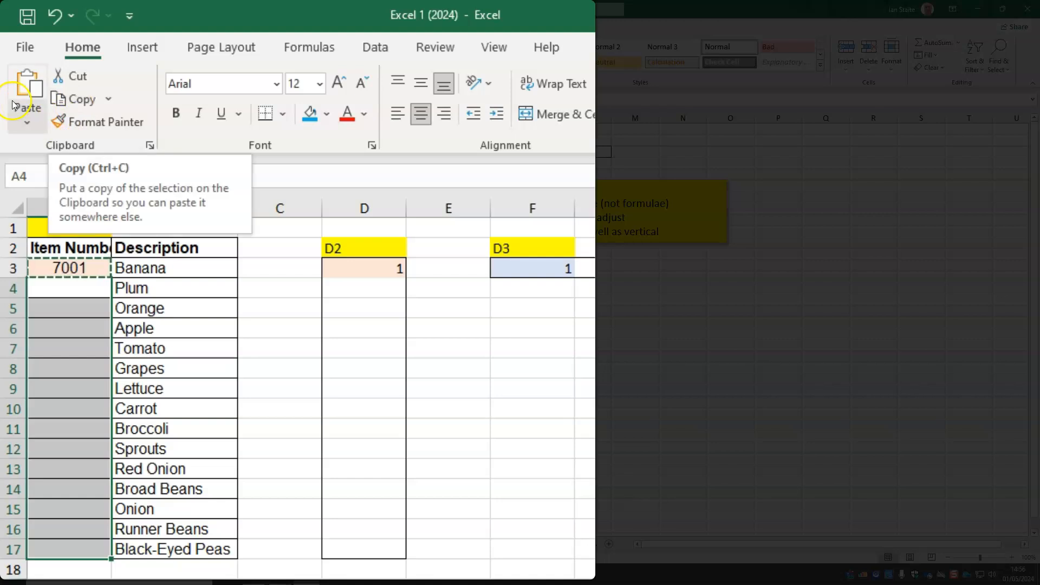
{"action": "left_click", "coordinate": [23, 85]}
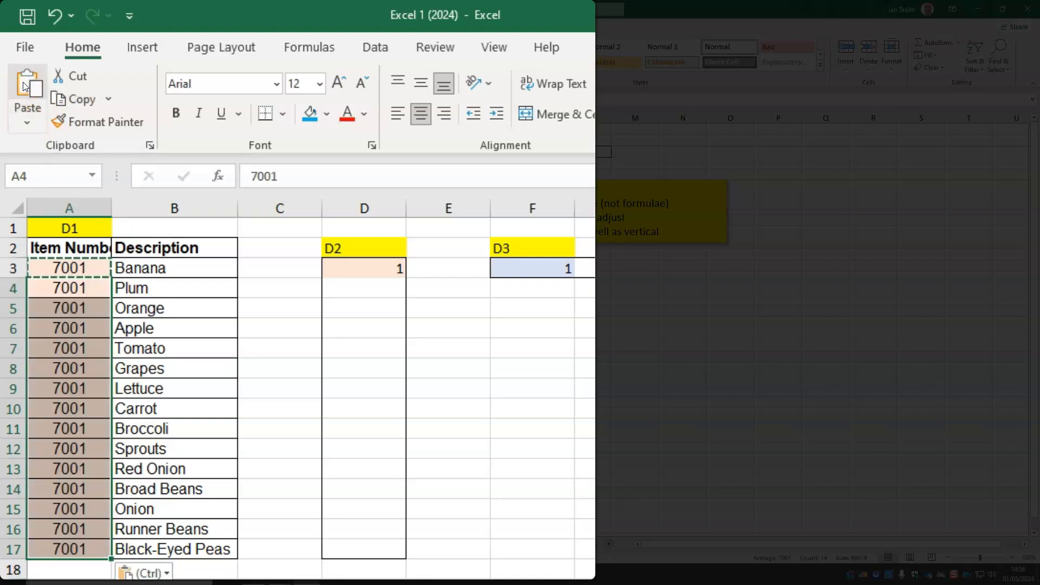
Fill the value in cell D3 down to D17 as a number series from 1 to 15
{"action": "left_click", "coordinate": [399, 252]}
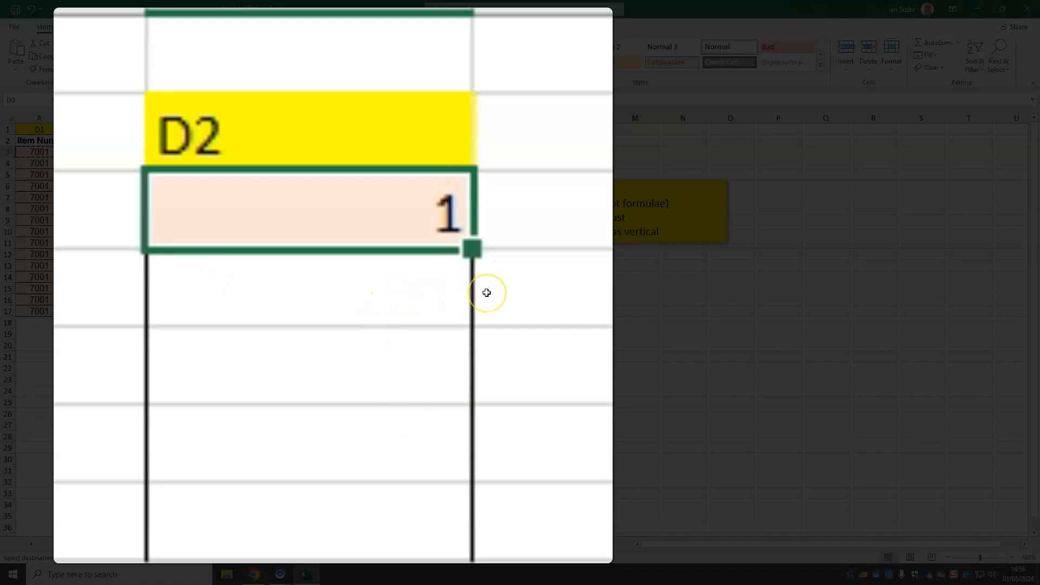
{"action": "left_click_drag", "start_coordinate": [461, 245], "coordinate": [120, 362]}
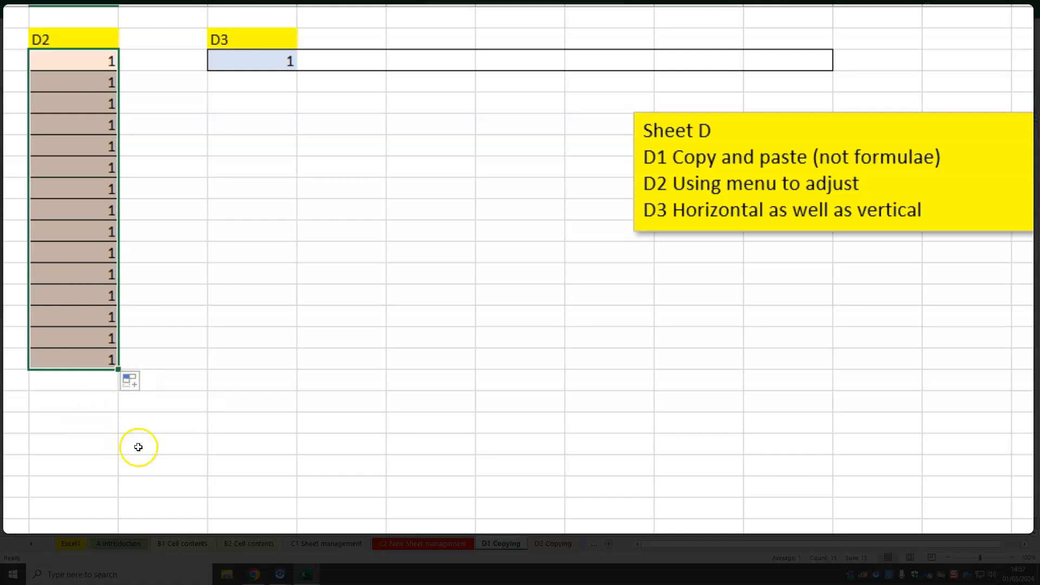
{"action": "left_click", "coordinate": [148, 384]}
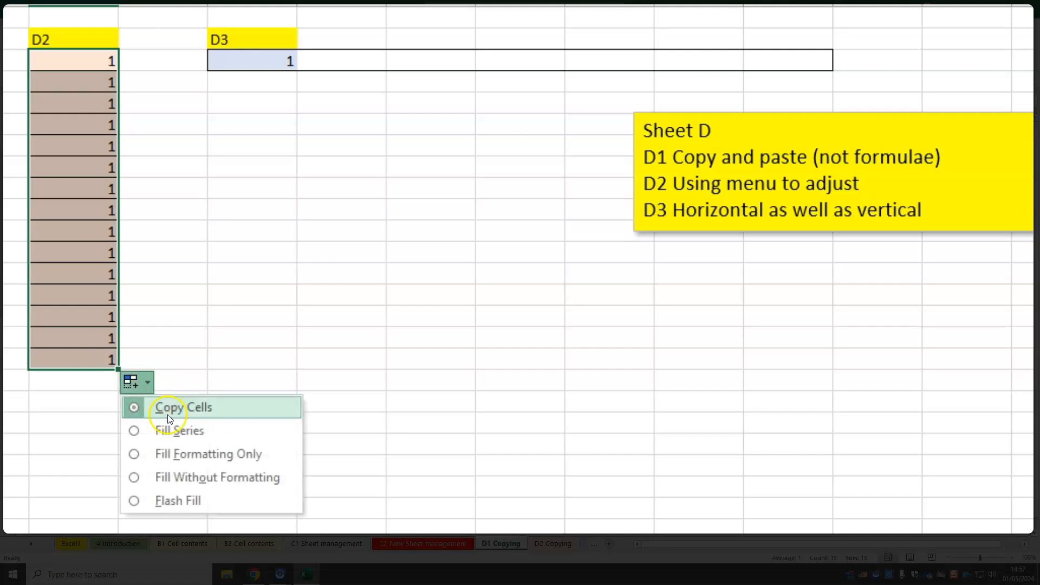
{"action": "left_click", "coordinate": [225, 429]}
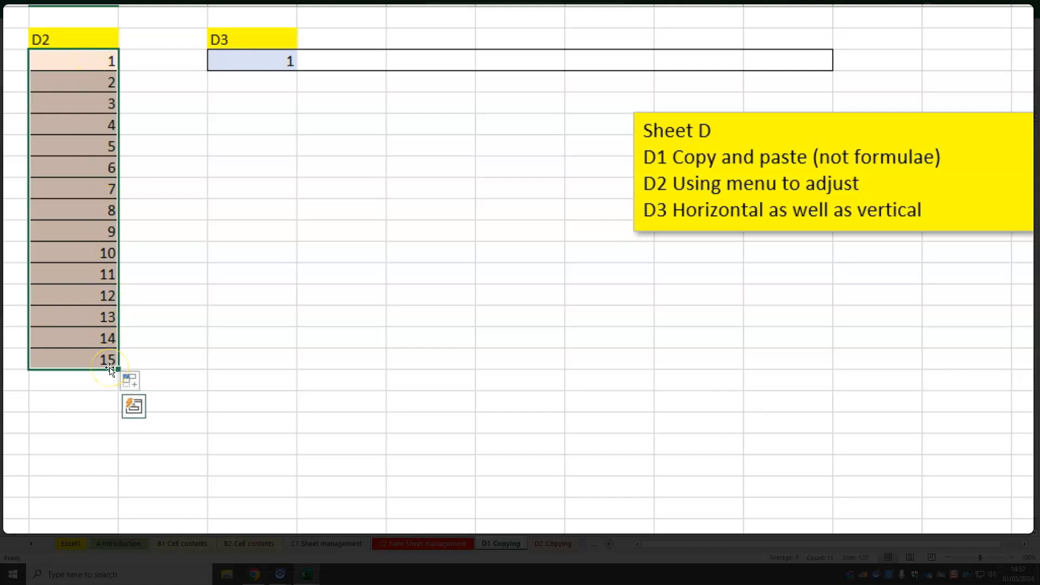
Fill the value in cell F3 across to L3 as a number series using Fill Series
{"action": "left_click", "coordinate": [254, 60]}
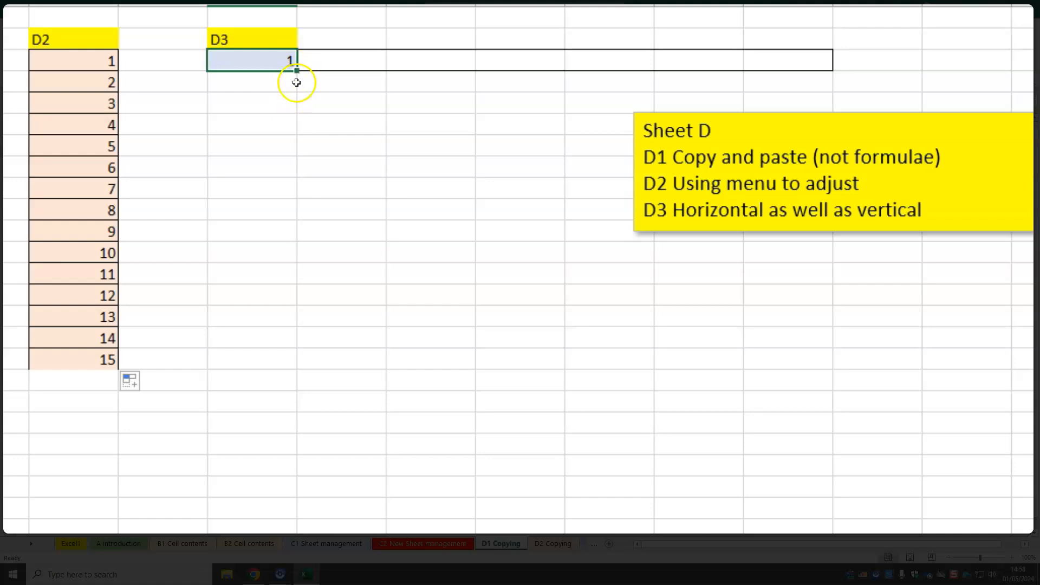
{"action": "left_click_drag", "start_coordinate": [297, 72], "coordinate": [796, 74]}
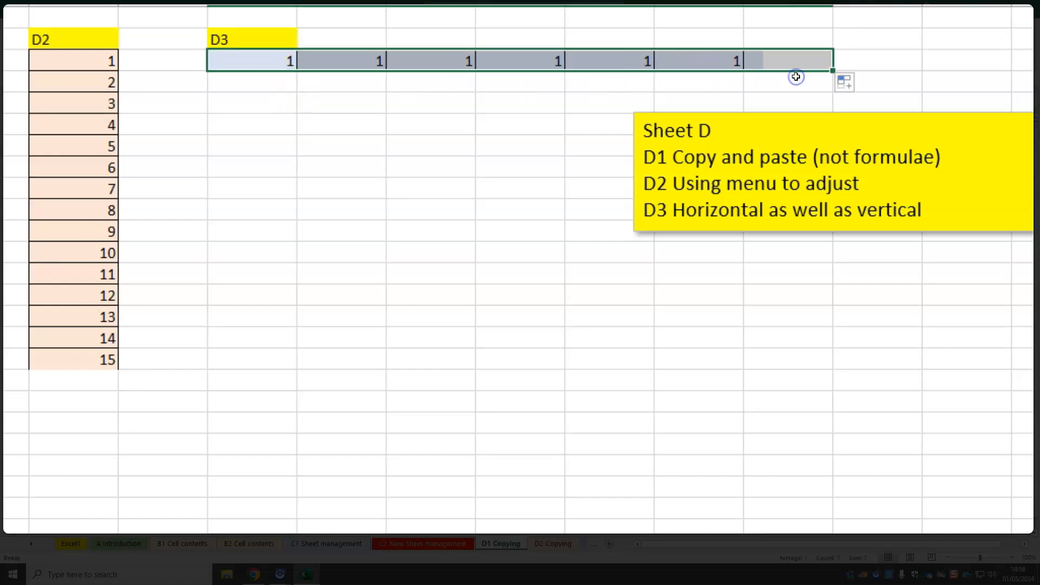
{"action": "left_click", "coordinate": [849, 82]}
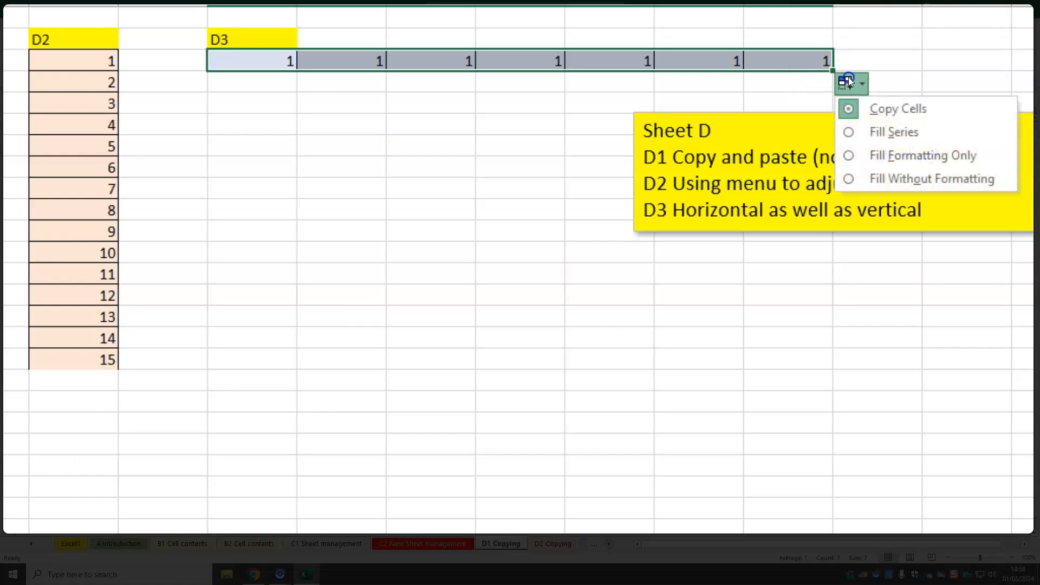
{"action": "left_click", "coordinate": [884, 132]}
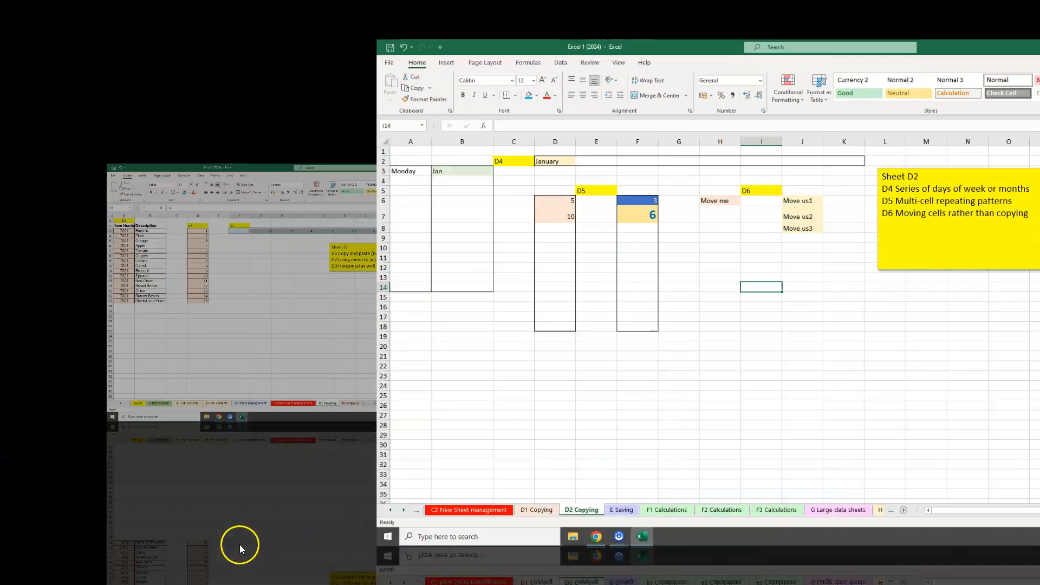
On the D2 Copying sheet, fill Monday from A3 down to A14, using Copy Cells to repeat the same day
{"action": "left_click", "coordinate": [553, 543]}
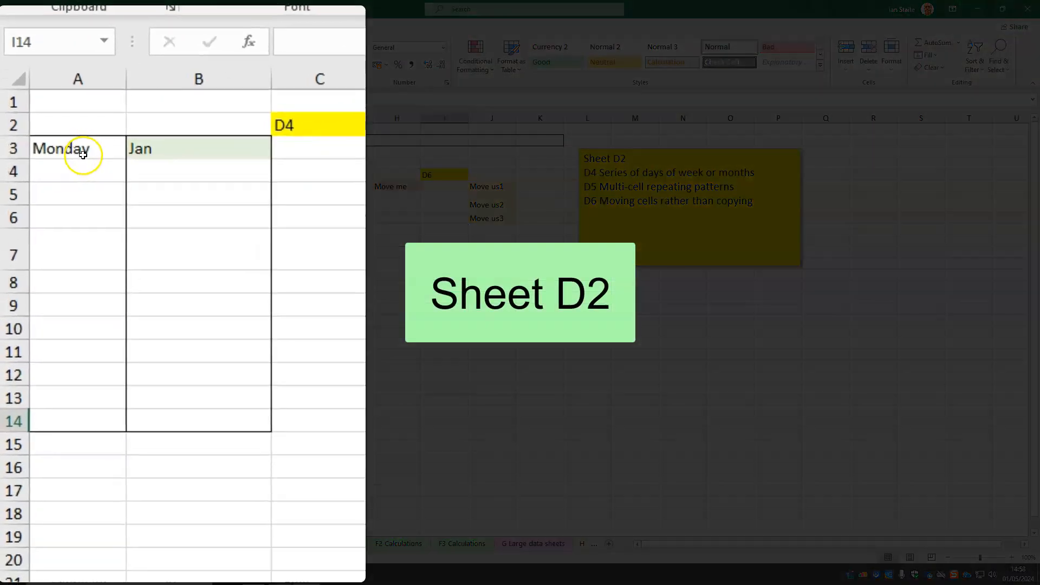
{"action": "left_click", "coordinate": [83, 151]}
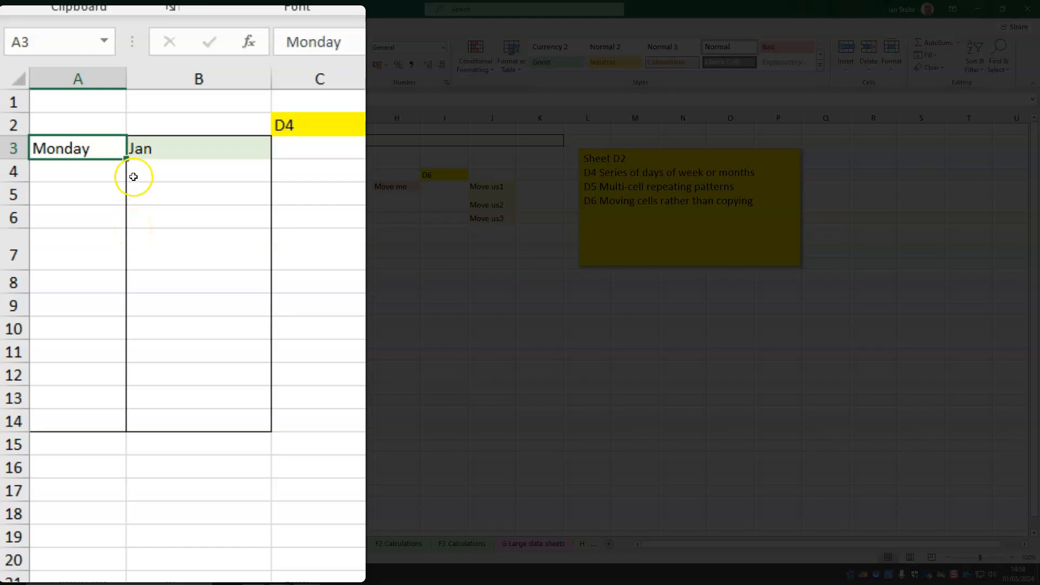
{"action": "left_click_drag", "start_coordinate": [127, 157], "coordinate": [126, 420]}
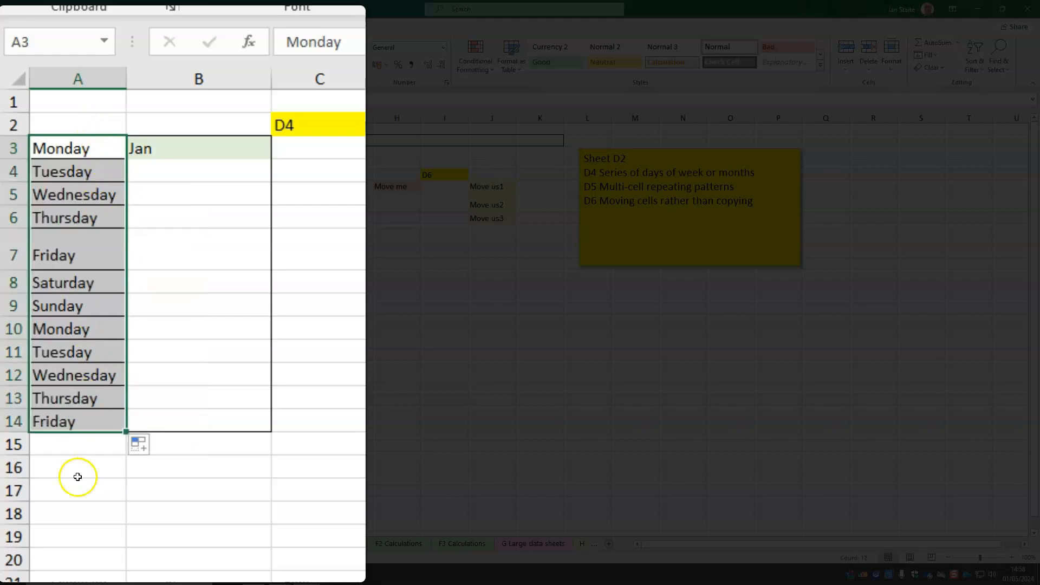
{"action": "left_click", "coordinate": [157, 447]}
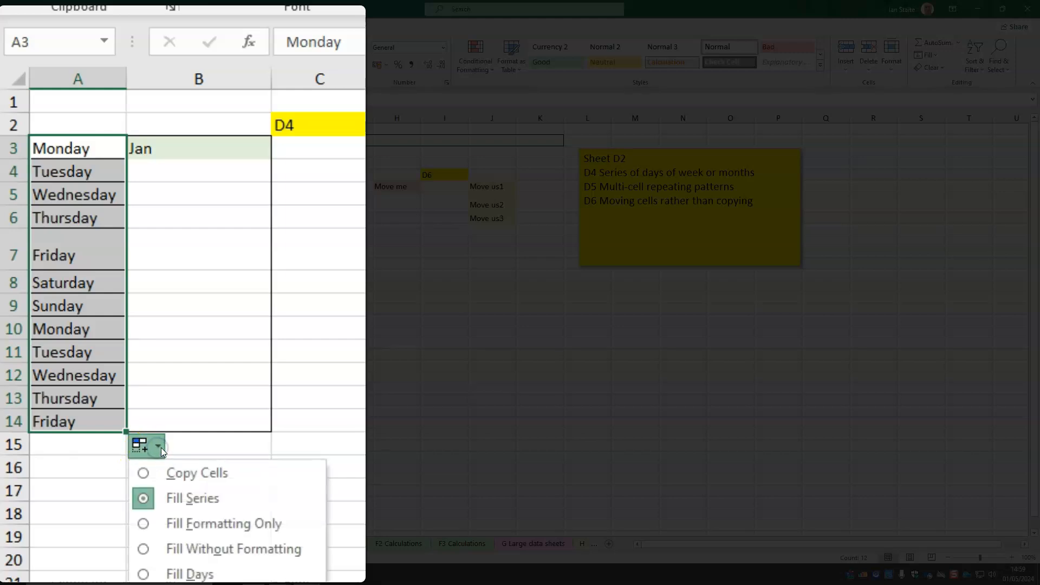
{"action": "left_click", "coordinate": [211, 484]}
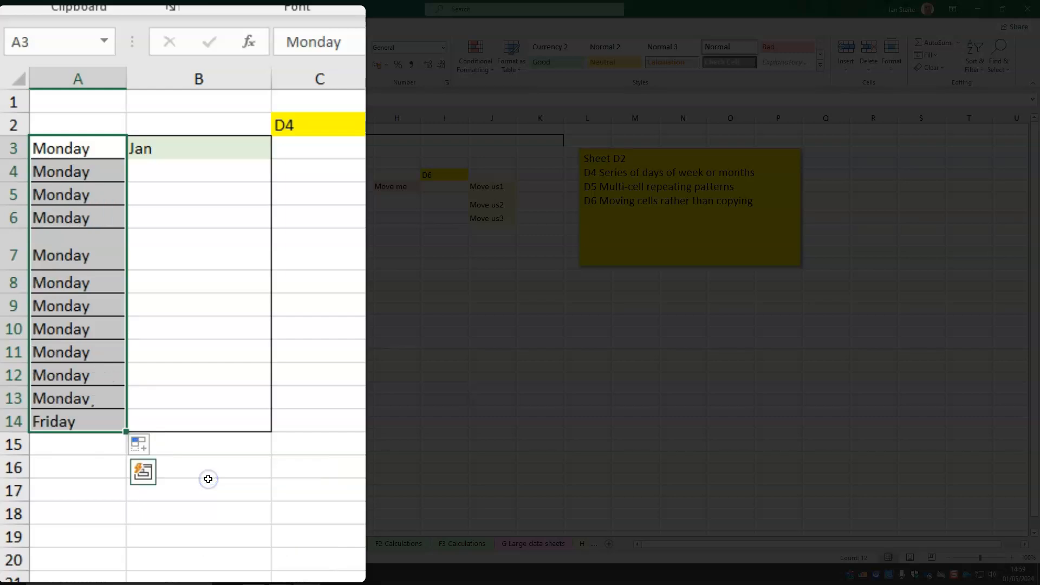
Fill the months from Jan in B3 down to B14, and from January in D2 across to K2
{"action": "left_click", "coordinate": [225, 152]}
{"action": "left_click_drag", "start_coordinate": [275, 161], "coordinate": [272, 429]}
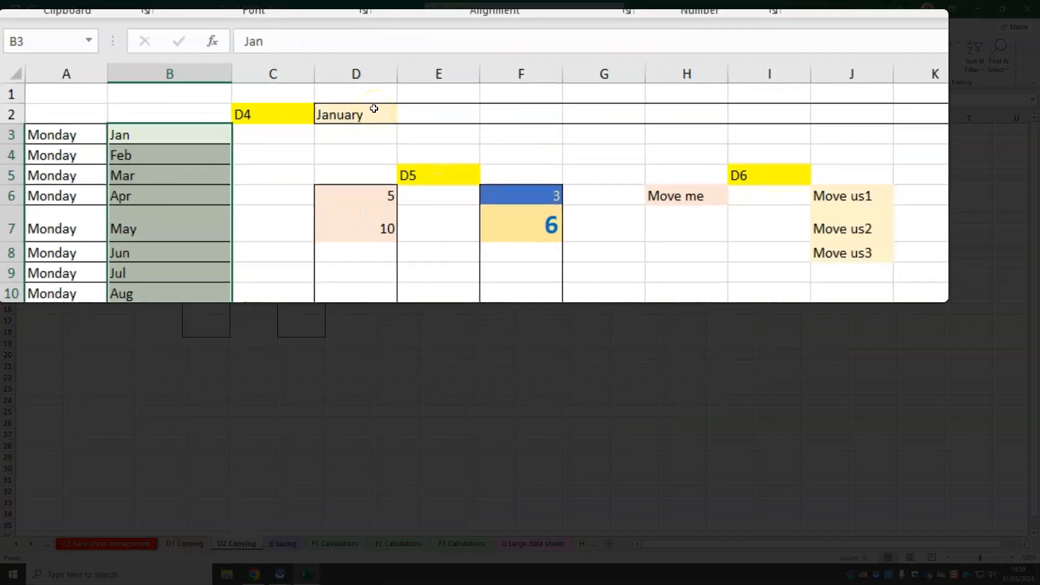
{"action": "left_click", "coordinate": [372, 109]}
{"action": "left_click_drag", "start_coordinate": [394, 119], "coordinate": [962, 145]}
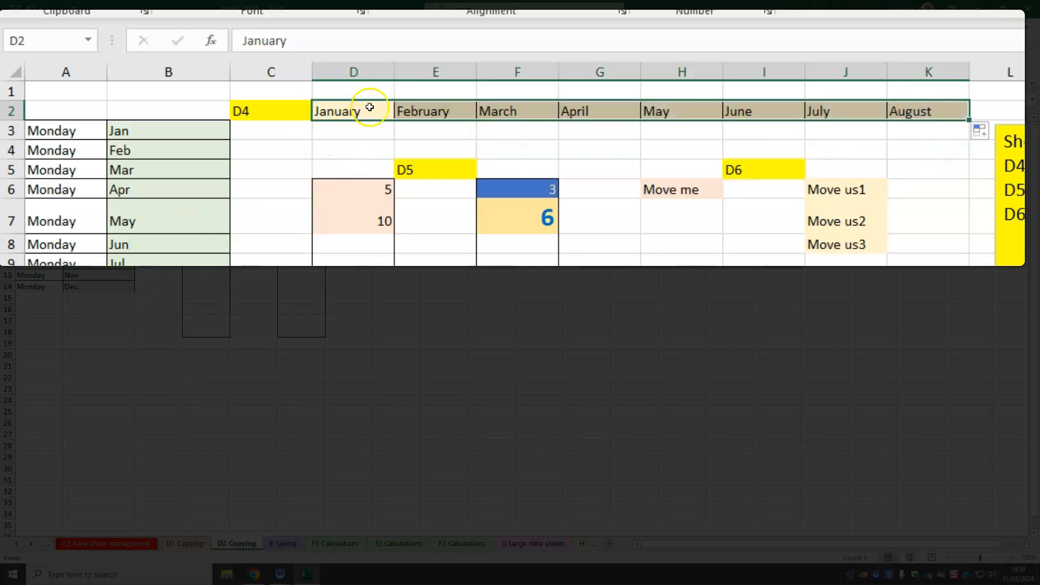
Extend the two-cell number patterns in D6:D7 and F6:F7 down to row 18
{"action": "left_click", "coordinate": [188, 137]}
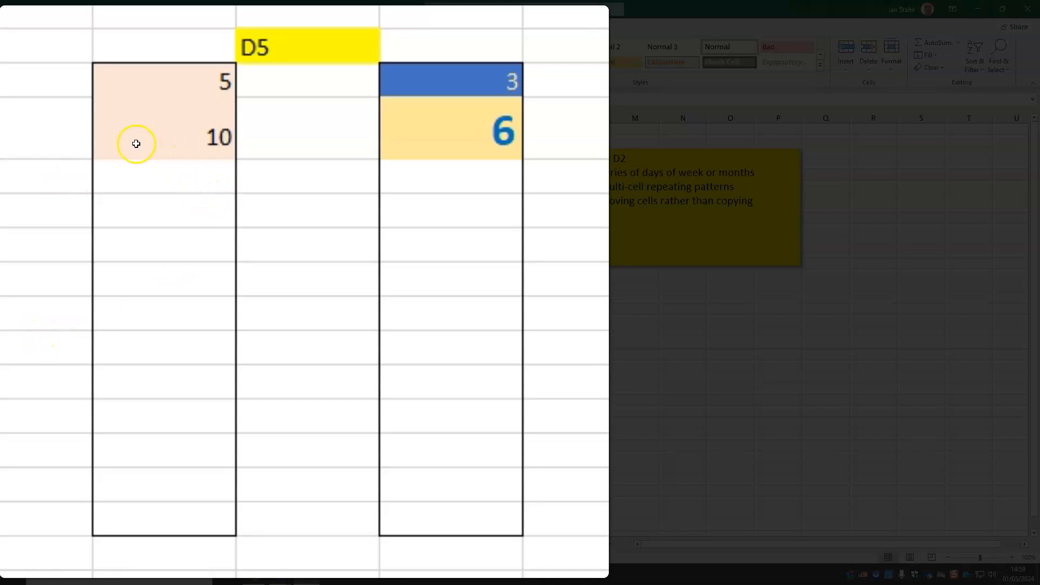
{"action": "left_click_drag", "start_coordinate": [192, 89], "coordinate": [192, 116]}
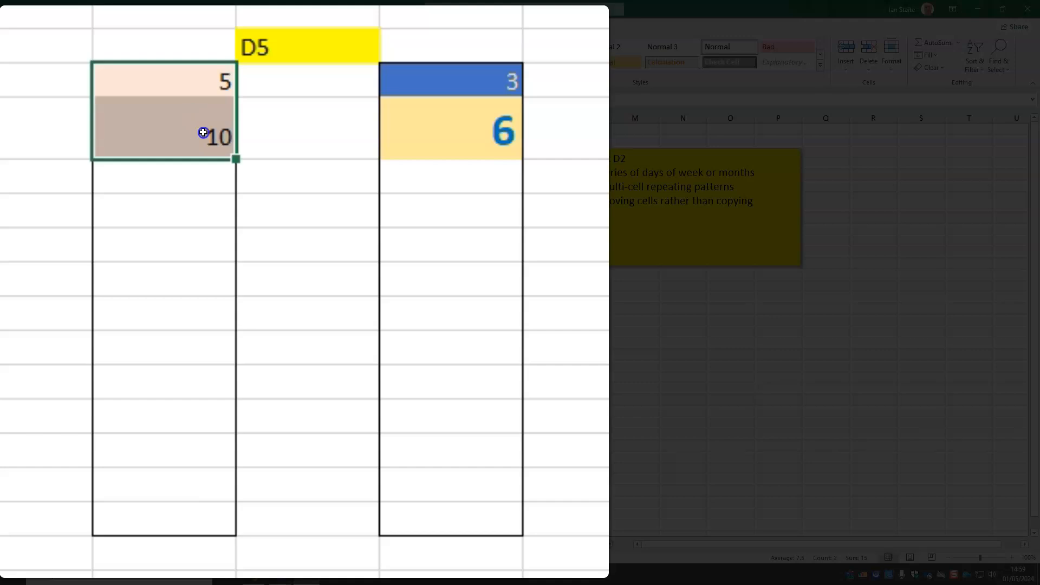
{"action": "left_click_drag", "start_coordinate": [205, 133], "coordinate": [113, 152]}
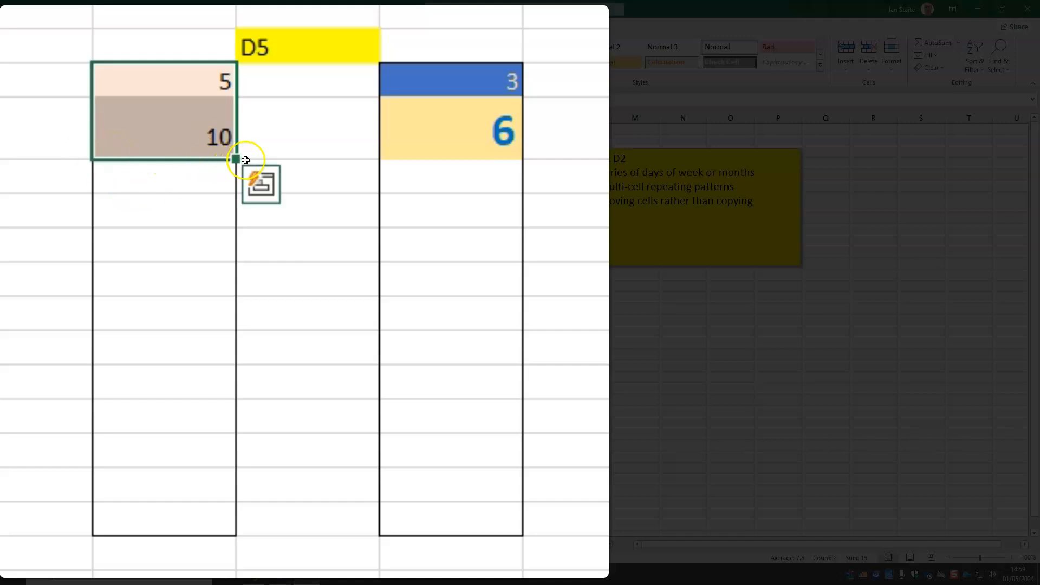
{"action": "left_click_drag", "start_coordinate": [239, 160], "coordinate": [274, 547]}
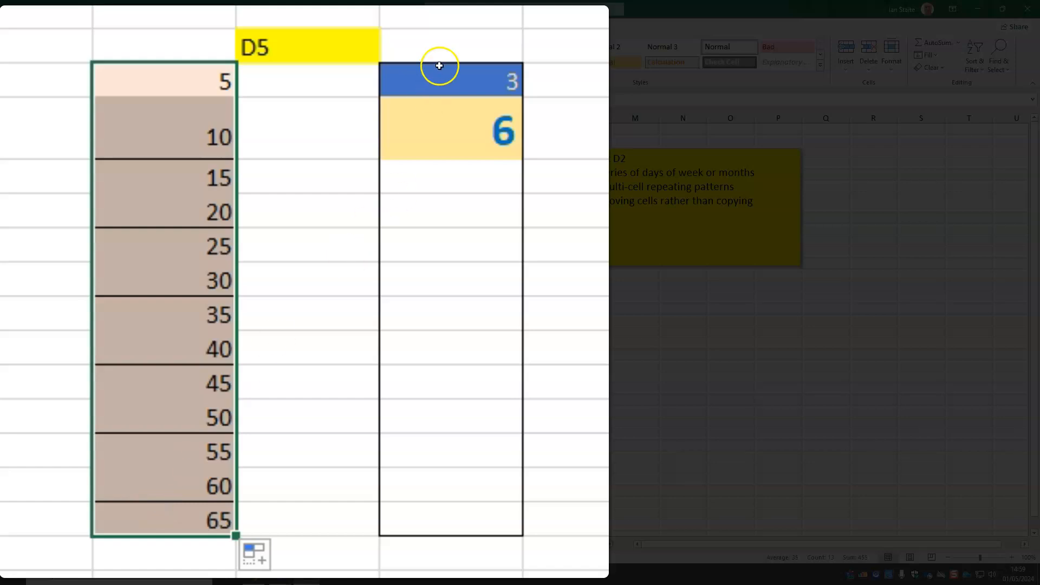
{"action": "left_click_drag", "start_coordinate": [452, 88], "coordinate": [472, 118]}
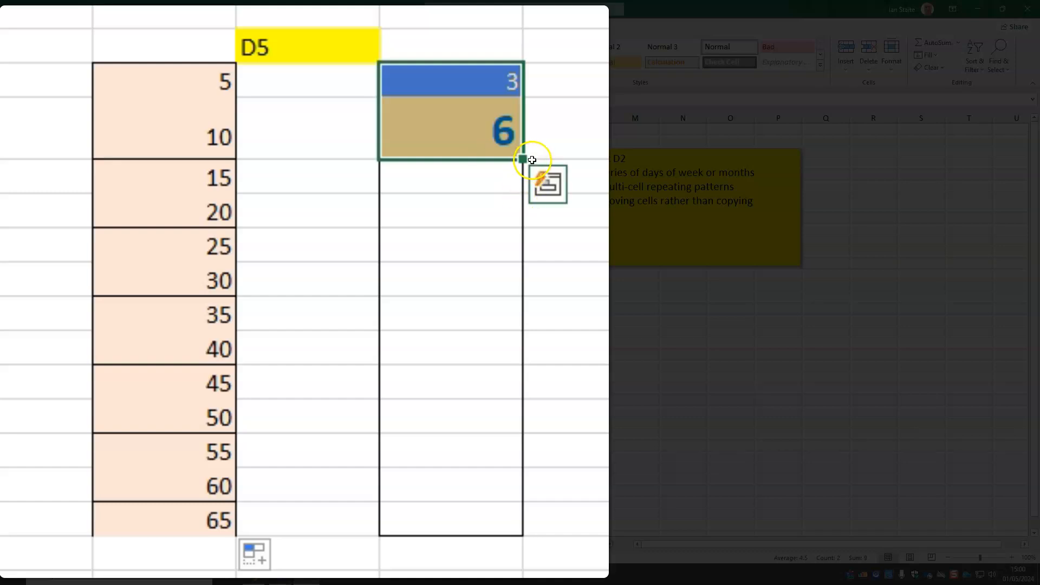
{"action": "mouse_move", "coordinate": [520, 163]}
{"action": "left_mouse_down"}
{"action": "mouse_move", "coordinate": [497, 494]}
{"action": "mouse_move", "coordinate": [513, 530]}
{"action": "left_mouse_up"}
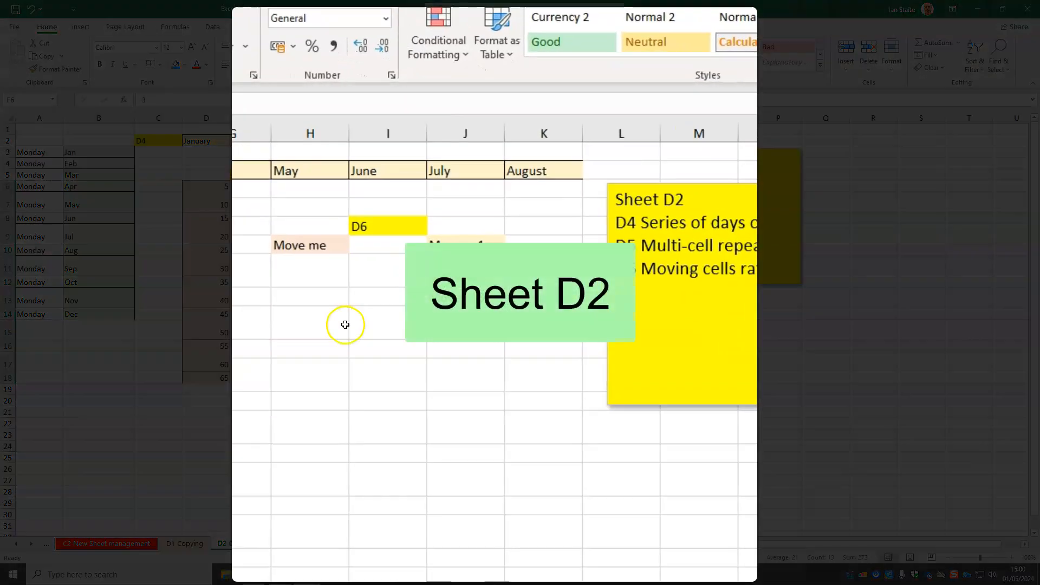
Move the Move me cell from H6 to L15, and move the Move us1 to Move us3 block to empty cells further down
{"action": "left_click", "coordinate": [316, 244]}
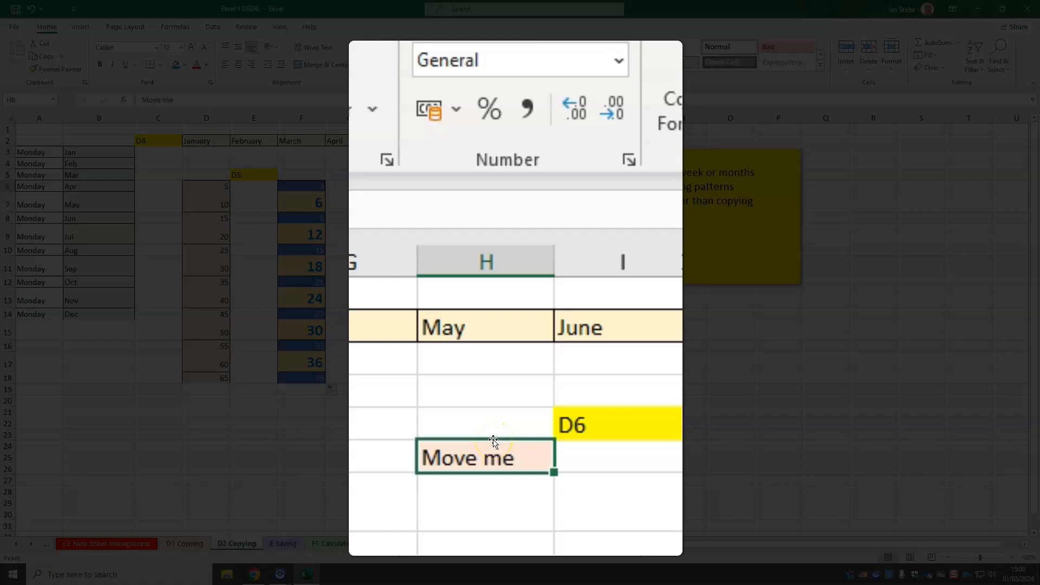
{"action": "left_click_drag", "start_coordinate": [493, 441], "coordinate": [641, 488]}
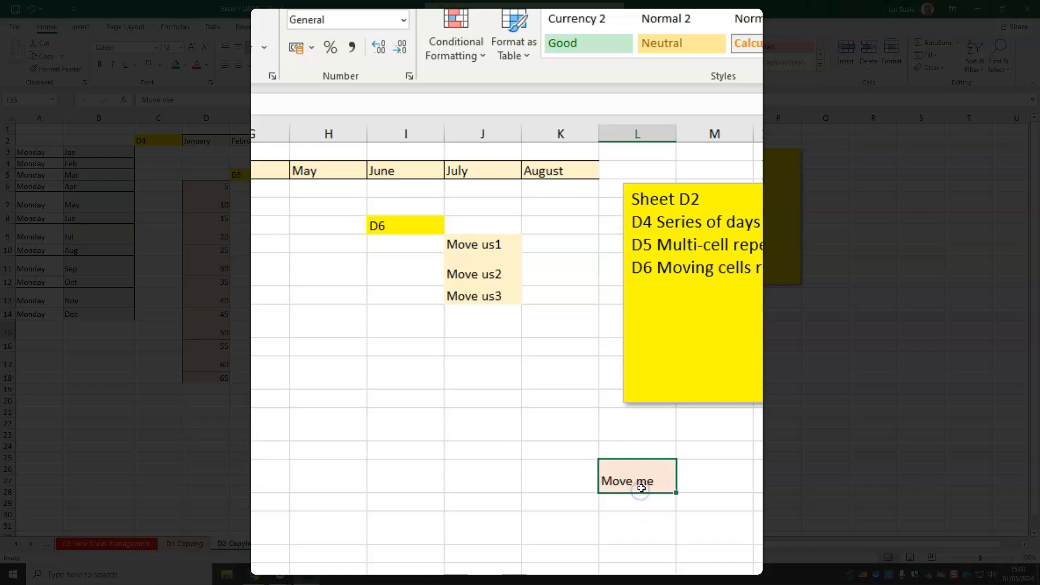
{"action": "left_click", "coordinate": [486, 240]}
{"action": "left_click_drag", "start_coordinate": [488, 254], "coordinate": [493, 297]}
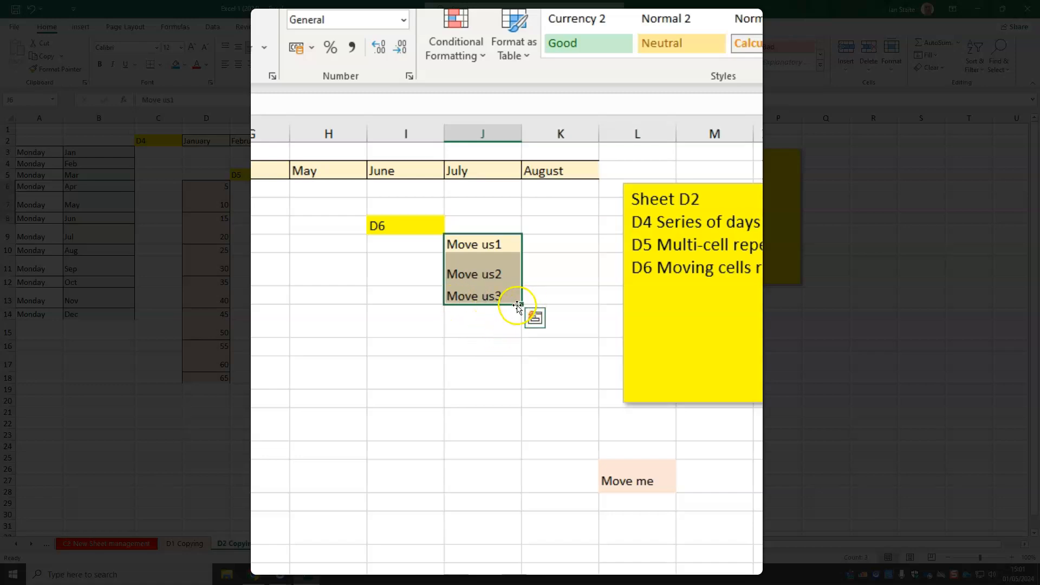
{"action": "left_click_drag", "start_coordinate": [373, 236], "coordinate": [318, 516]}
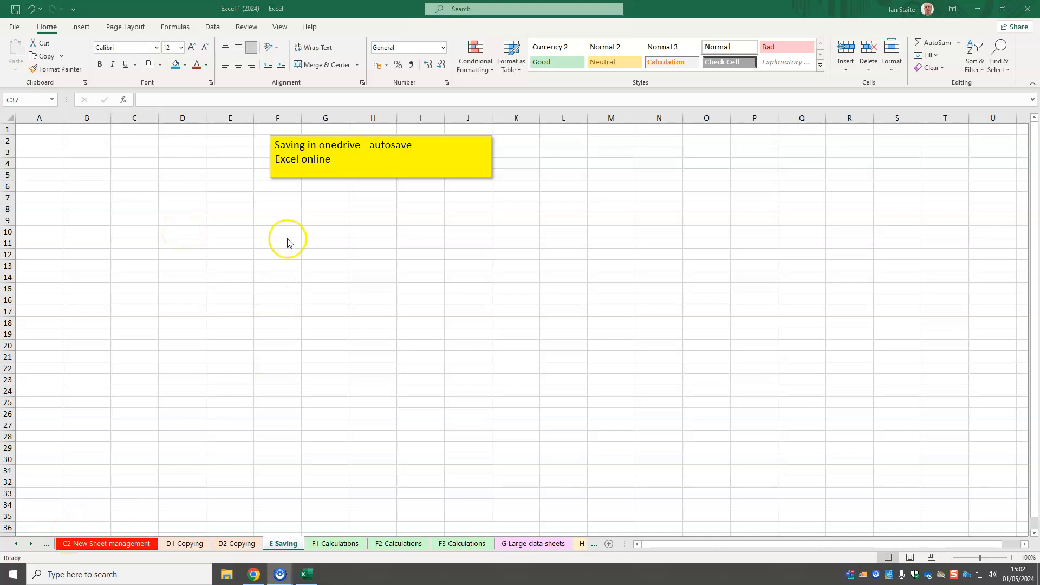
Save the workbook to the York St John University OneDrive as "Excel 1 (2024)" followed by the owner's first name
{"action": "left_click", "coordinate": [15, 28]}
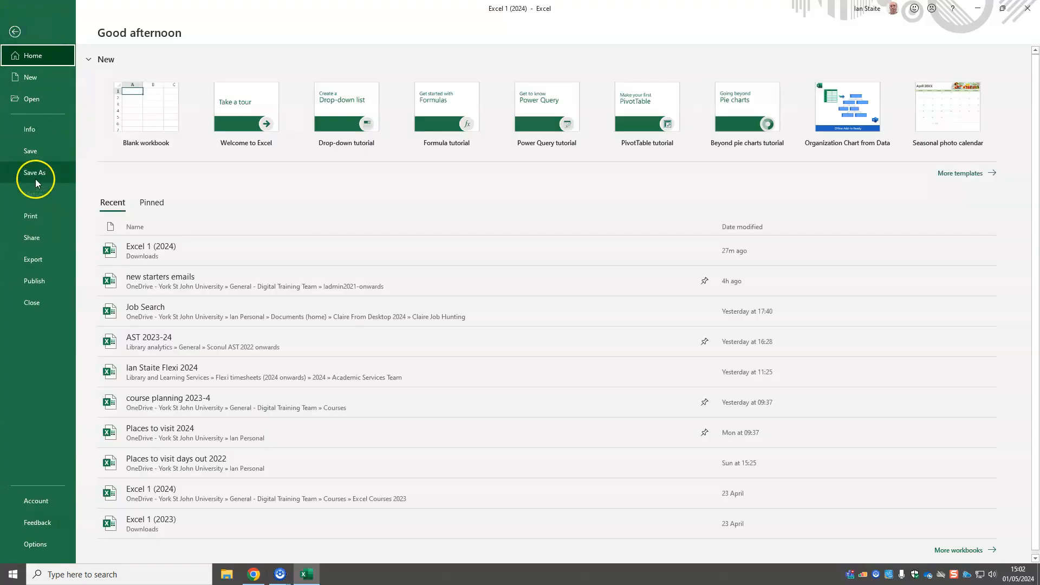
{"action": "left_click", "coordinate": [35, 179]}
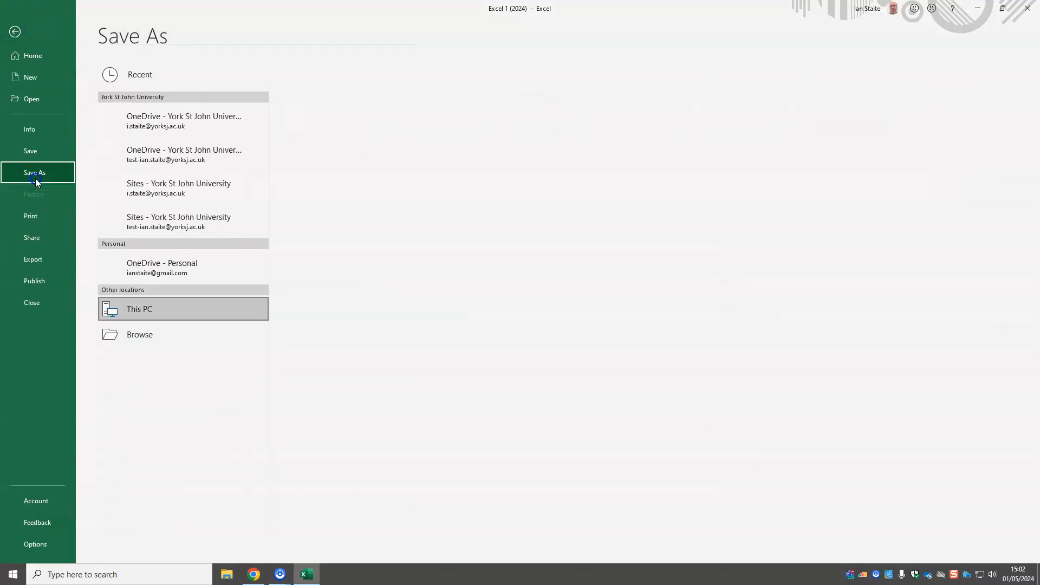
{"action": "left_click", "coordinate": [177, 125]}
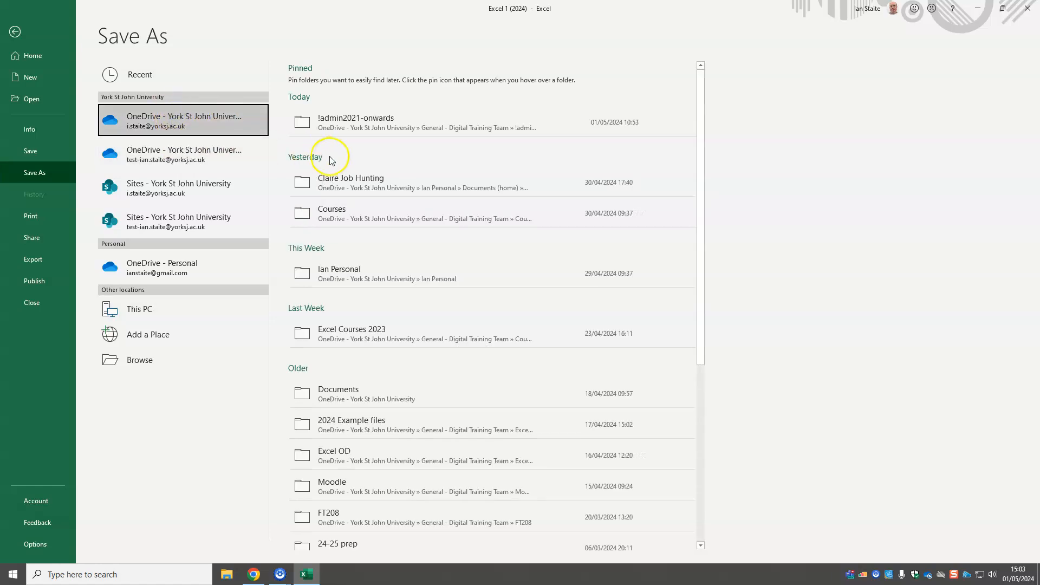
{"action": "left_click", "coordinate": [218, 115]}
{"action": "left_click", "coordinate": [167, 219]}
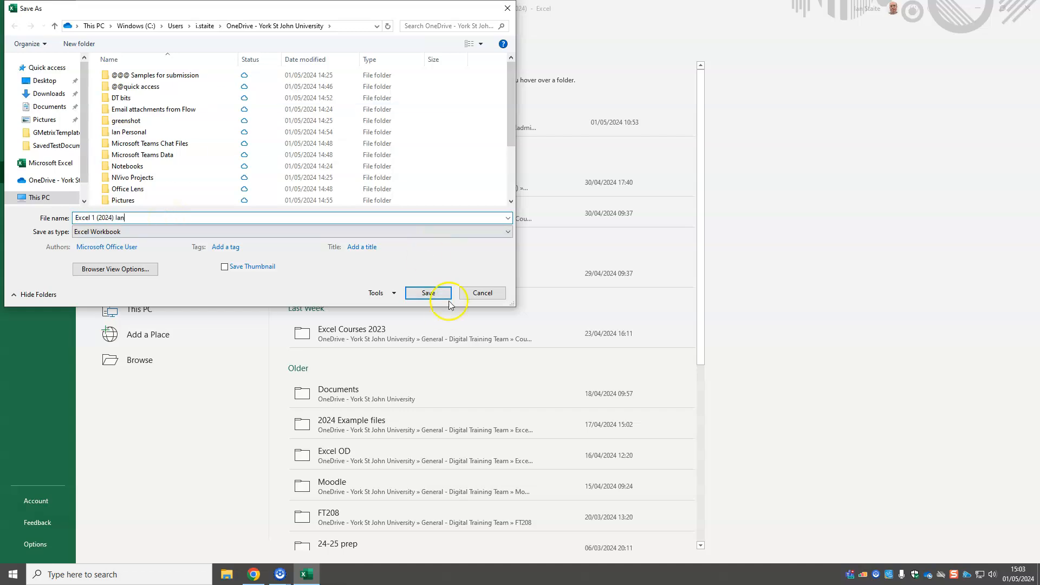
{"action": "left_click", "coordinate": [429, 295]}
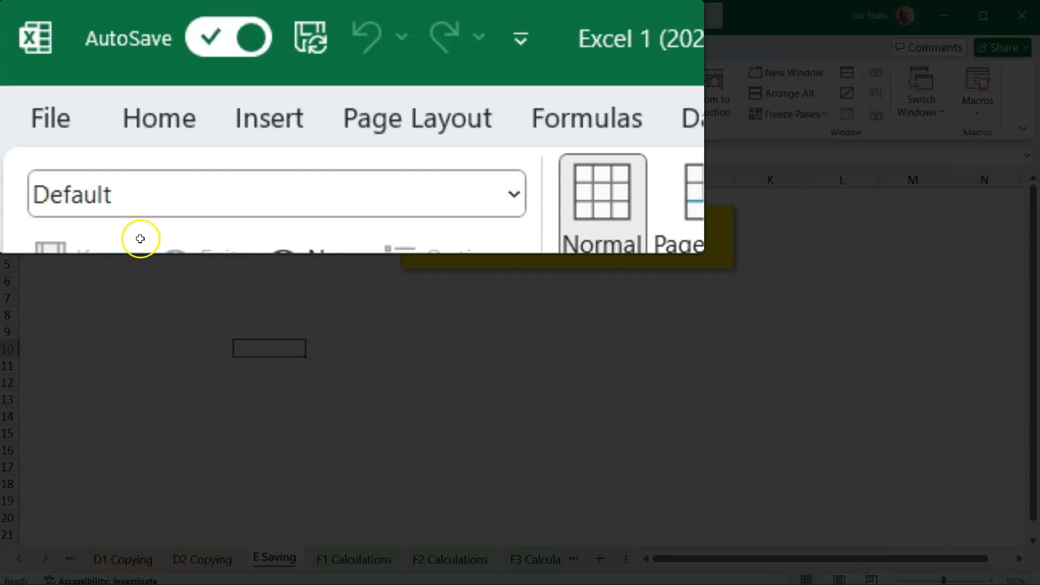
Open the version history of the workbook saved in OneDrive
{"action": "left_click", "coordinate": [583, 21]}
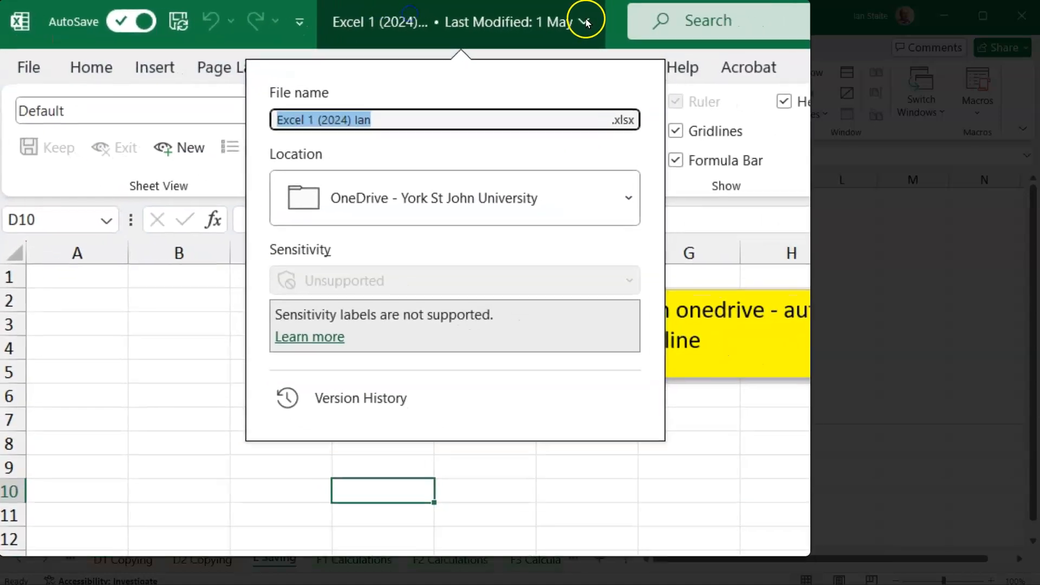
{"action": "left_click", "coordinate": [348, 409]}
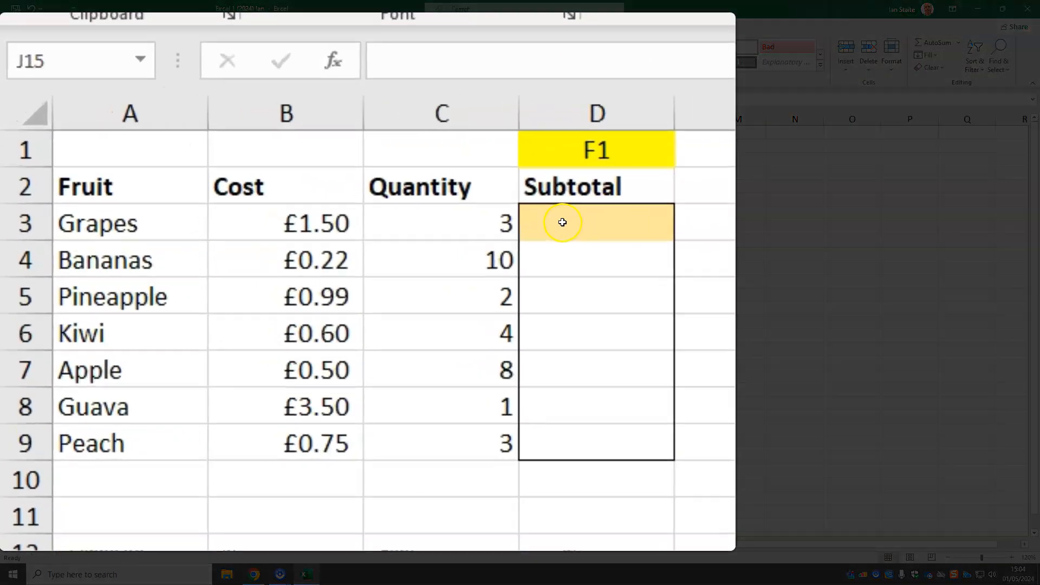
On the F1 Calculations sheet, examine the grapes row's cost, quantity and subtotal cells and the column headings in A2:D2
{"action": "left_click", "coordinate": [575, 544]}
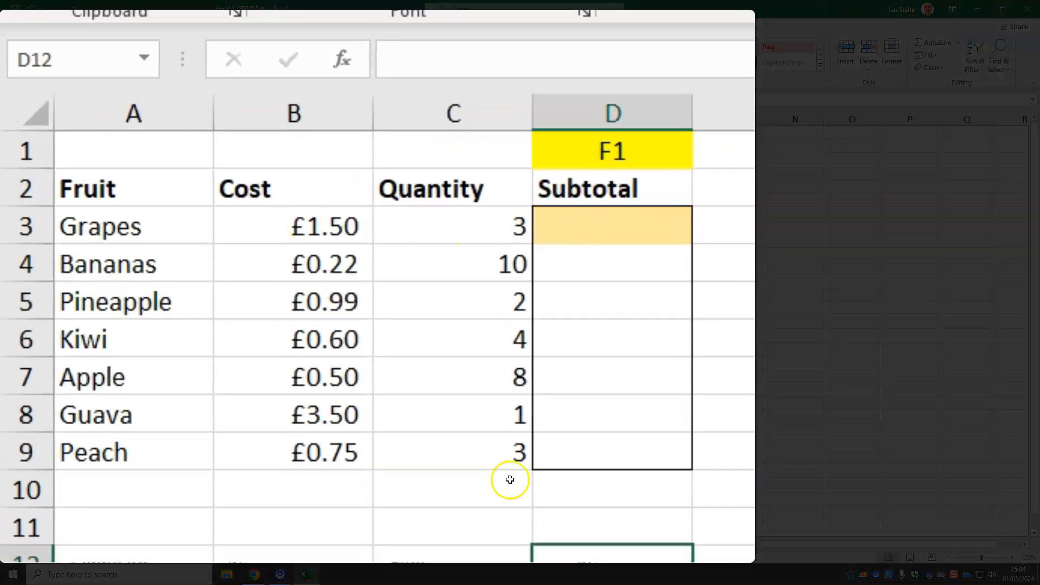
{"action": "left_click", "coordinate": [163, 221]}
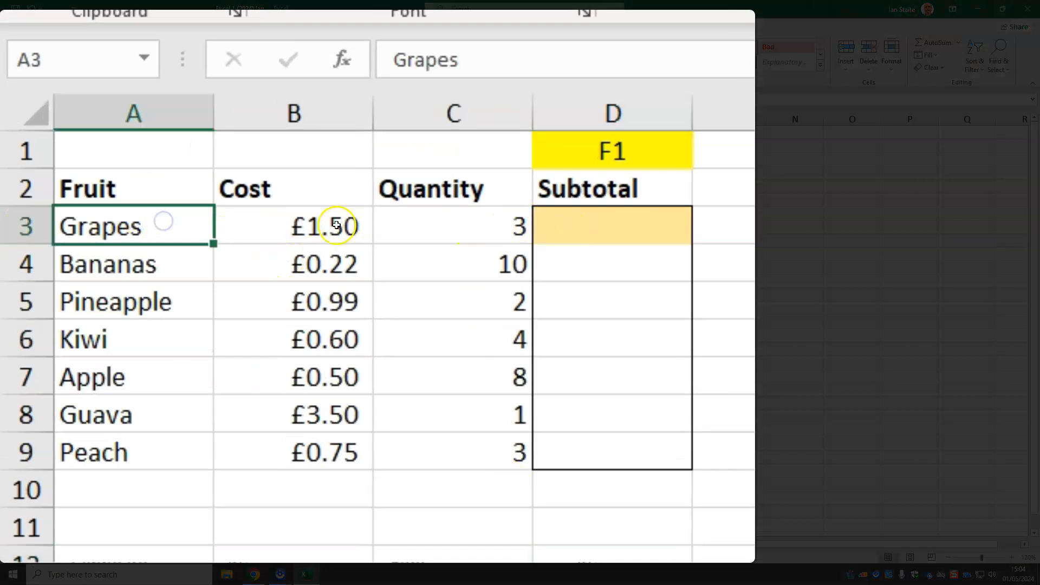
{"action": "left_click", "coordinate": [361, 218]}
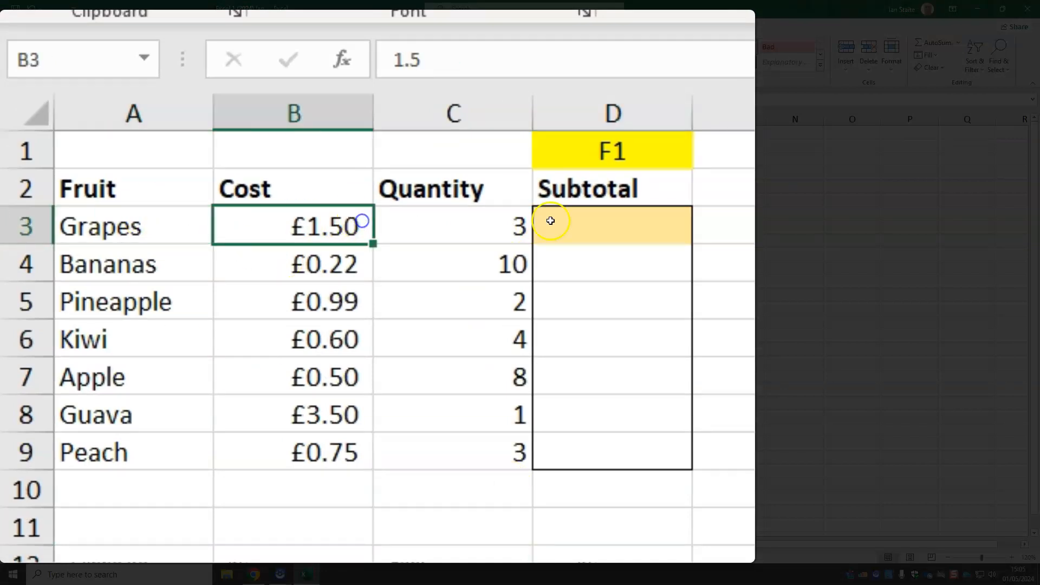
{"action": "left_click", "coordinate": [481, 210]}
{"action": "left_click", "coordinate": [612, 221]}
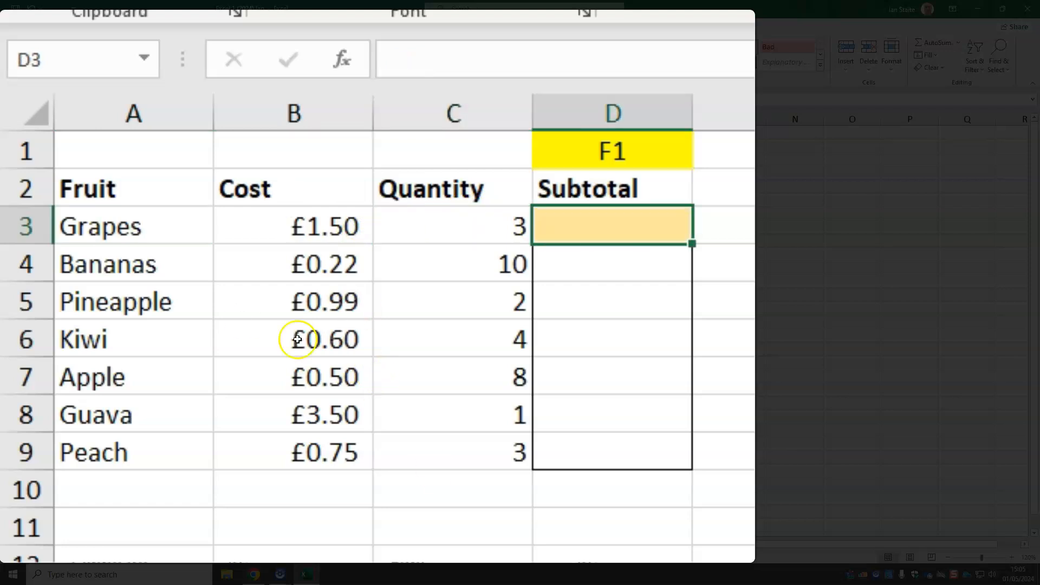
{"action": "left_click_drag", "start_coordinate": [133, 184], "coordinate": [673, 186]}
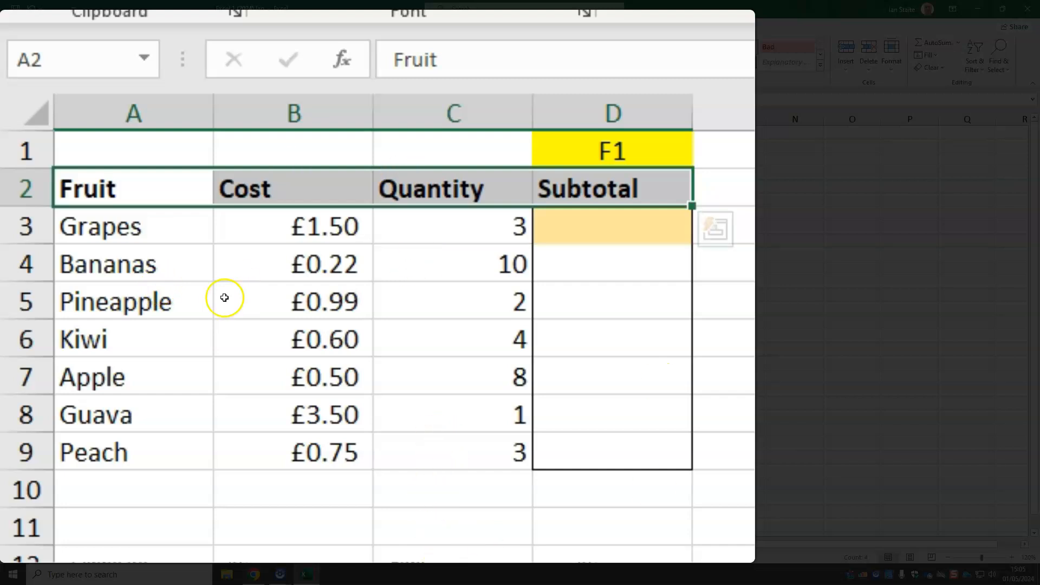
{"action": "left_click", "coordinate": [614, 532]}
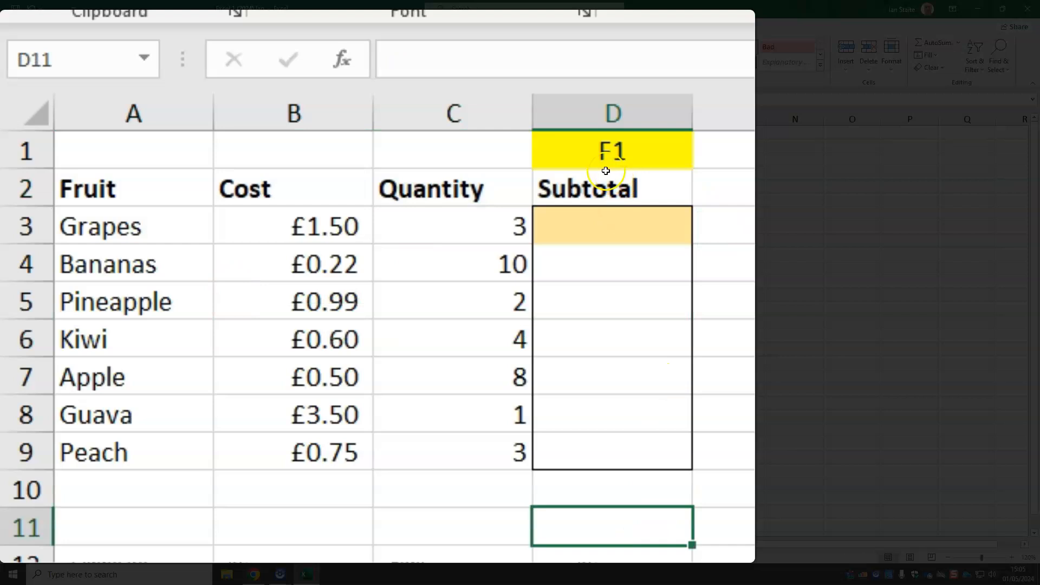
Calculate the grapes subtotal in D3 by multiplying cost by quantity with the formula =B3*C3
{"action": "left_click", "coordinate": [580, 240]}
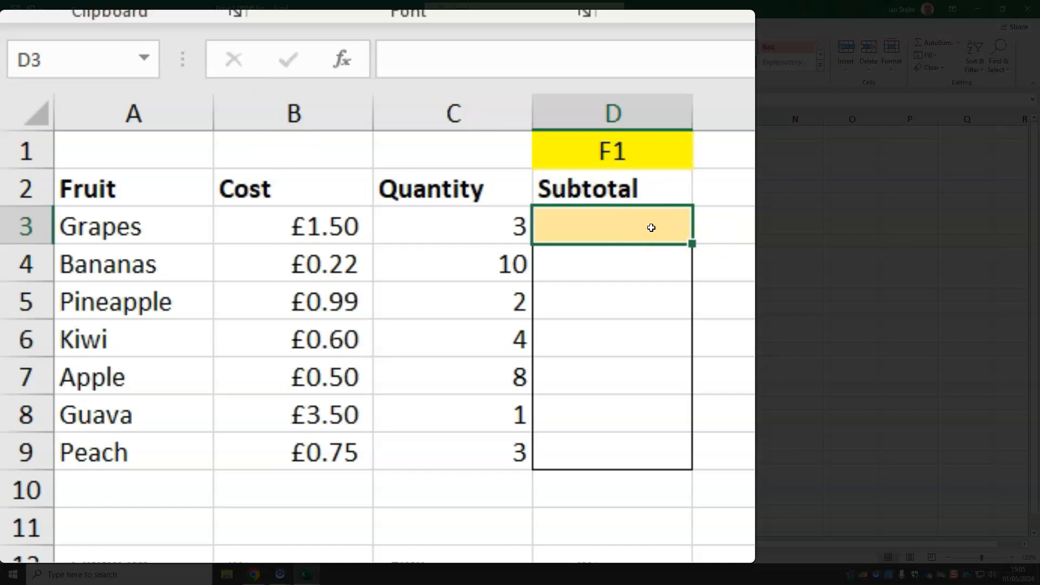
{"action": "type", "text": "="}
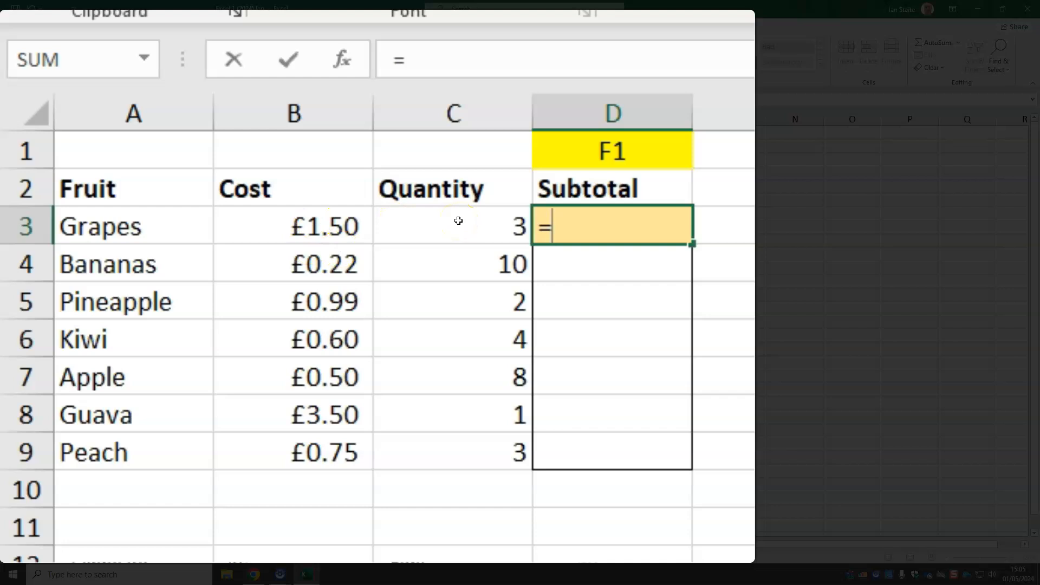
{"action": "left_click", "coordinate": [312, 215]}
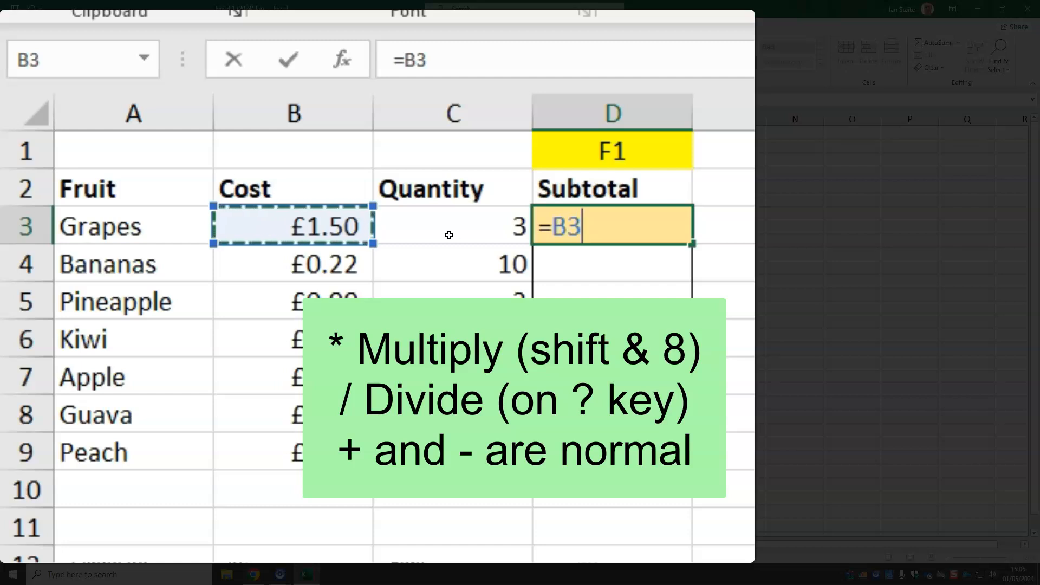
{"action": "type", "text": "*"}
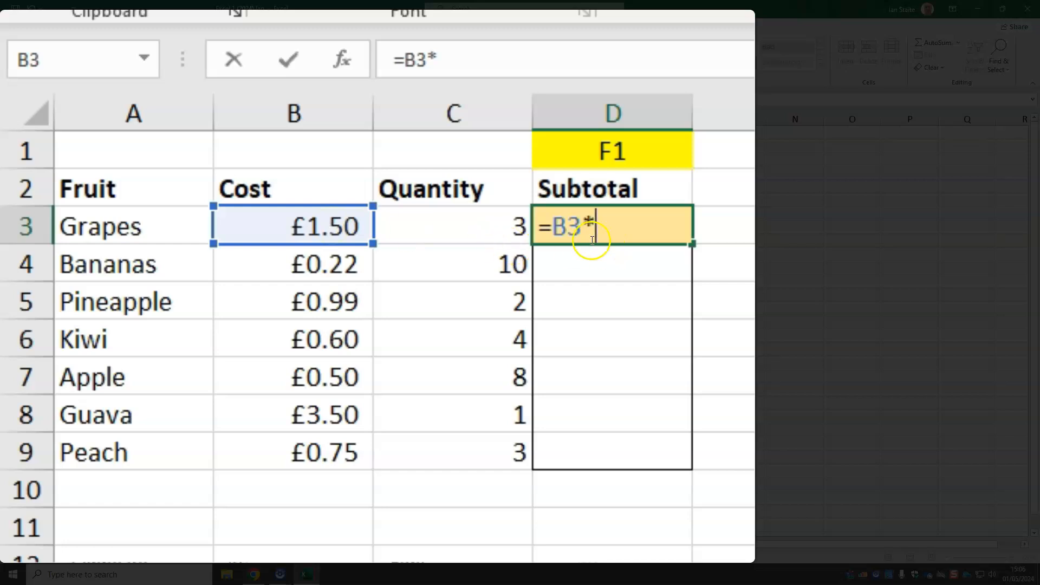
{"action": "left_click", "coordinate": [452, 229]}
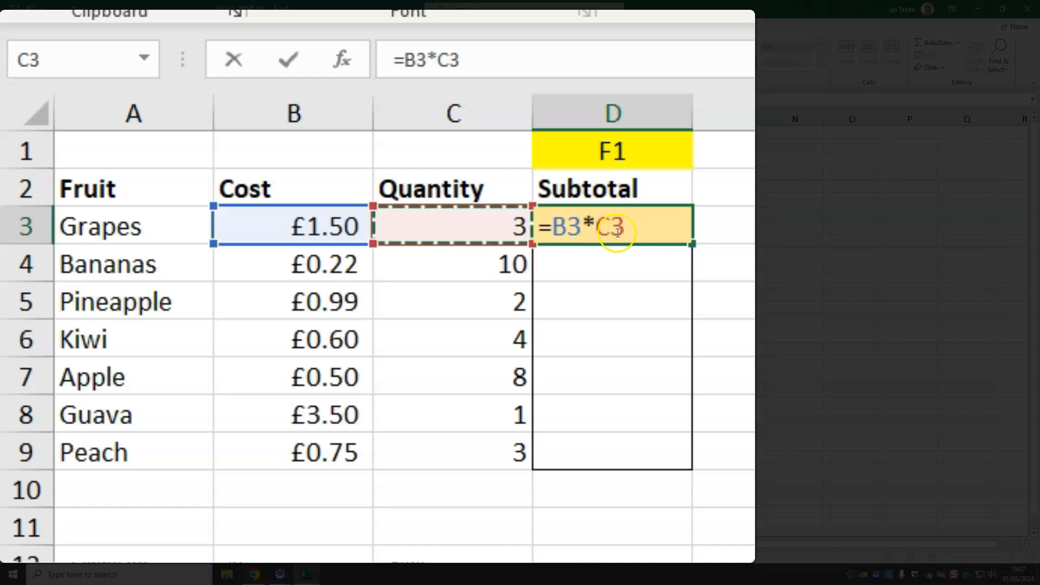
{"action": "left_click", "coordinate": [353, 279]}
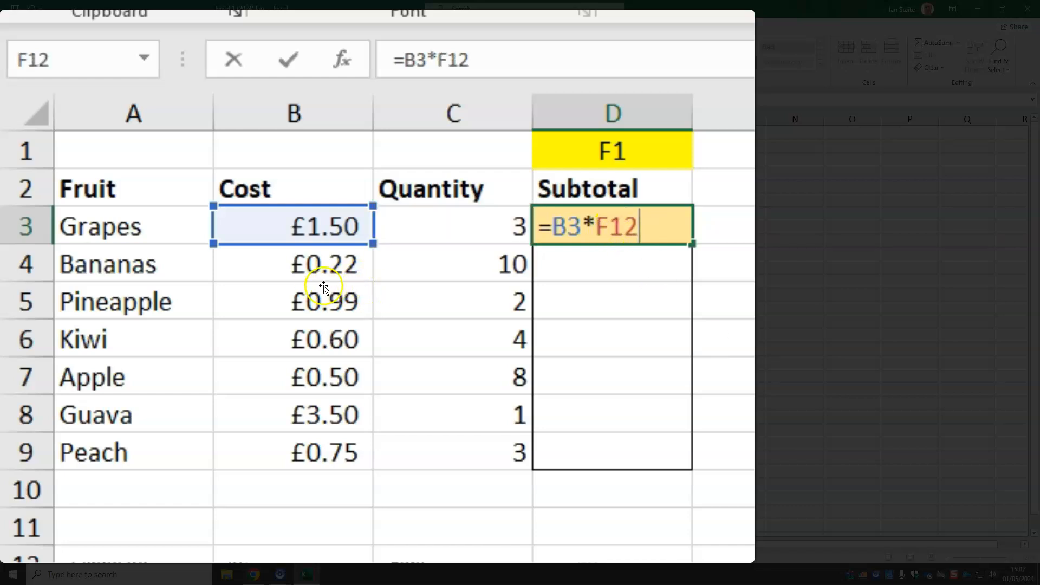
{"action": "left_click", "coordinate": [369, 287]}
{"action": "left_click", "coordinate": [475, 213]}
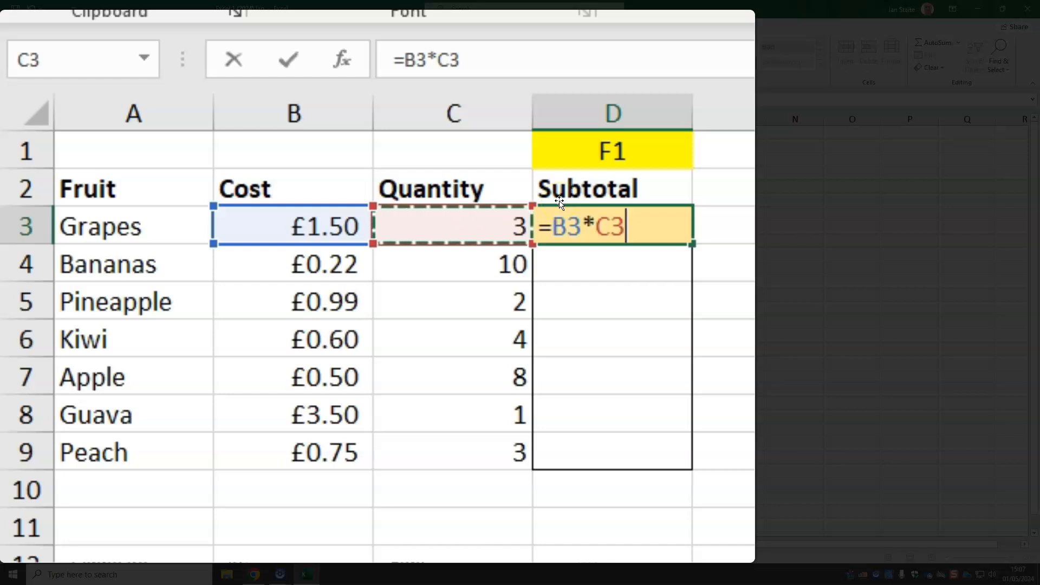
{"action": "key", "text": "Return"}
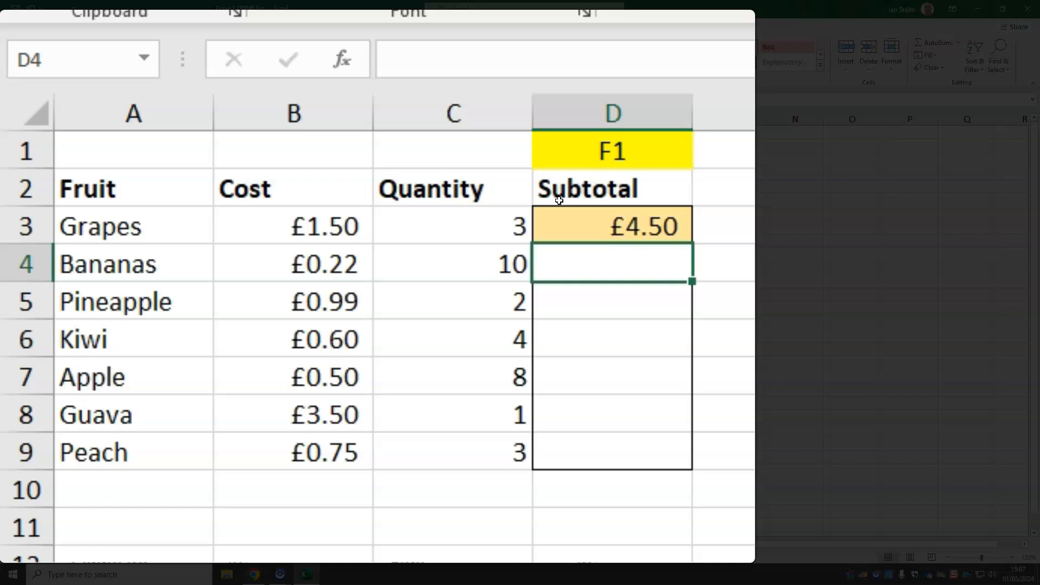
Set the grapes quantity in C3 to 7
{"action": "left_click", "coordinate": [457, 220]}
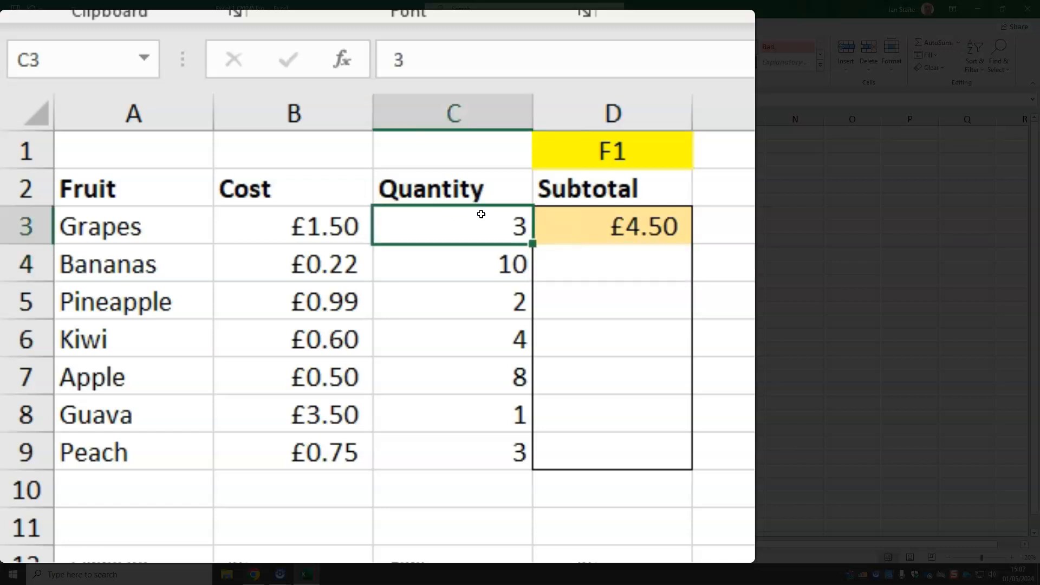
{"action": "type", "text": "7"}
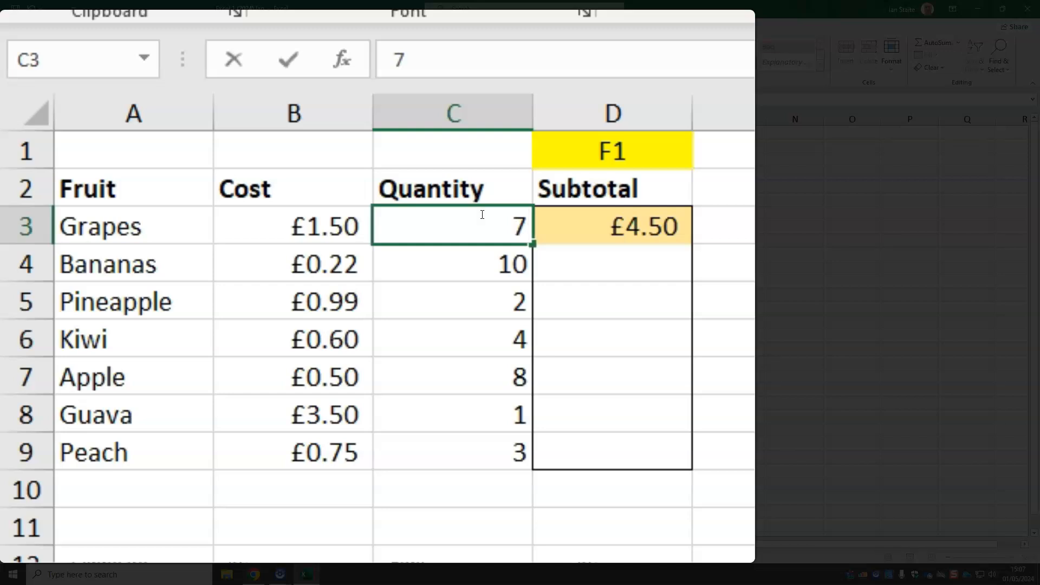
{"action": "key", "text": "Return"}
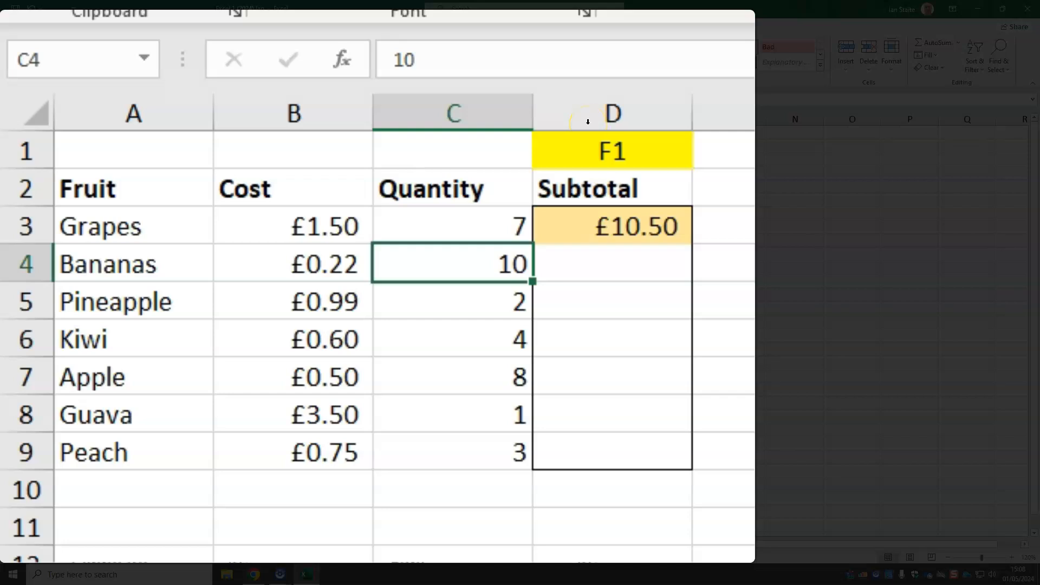
Copy the grapes subtotal formula from D3 to the bananas subtotal cell D4 and inspect the cell references it uses
{"action": "left_click", "coordinate": [624, 265]}
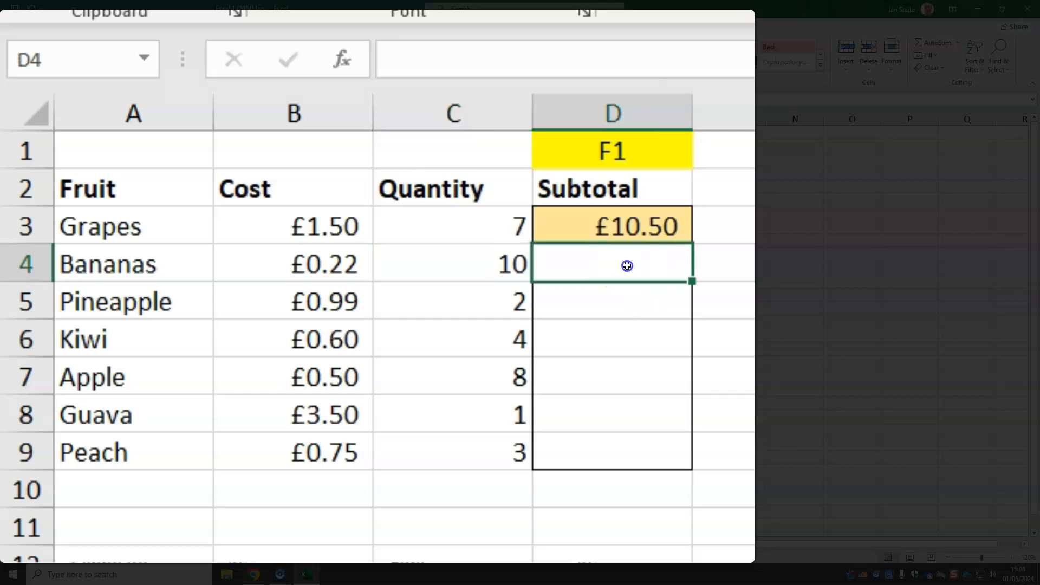
{"action": "left_click", "coordinate": [653, 302]}
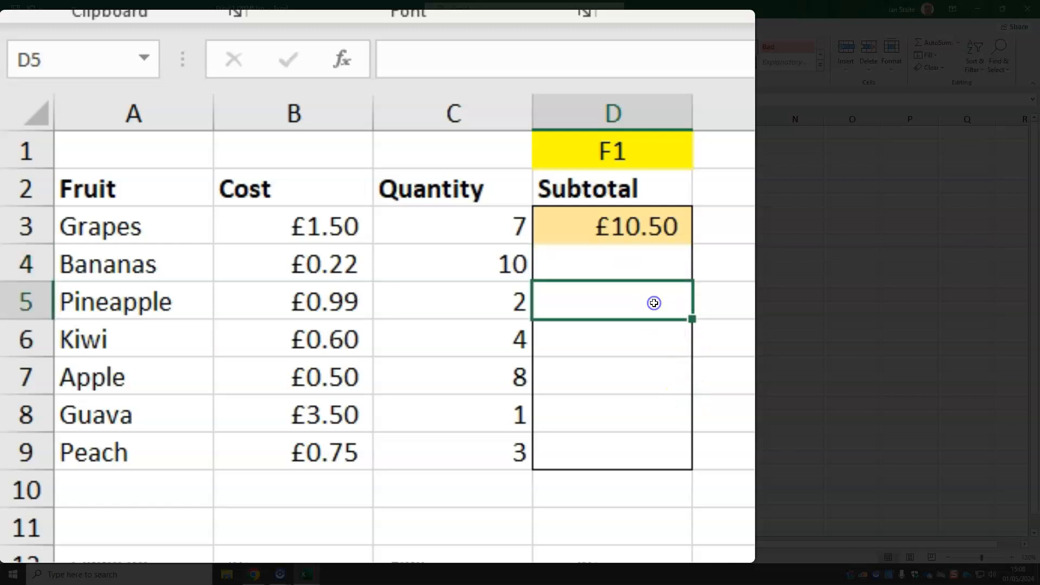
{"action": "left_click", "coordinate": [653, 258]}
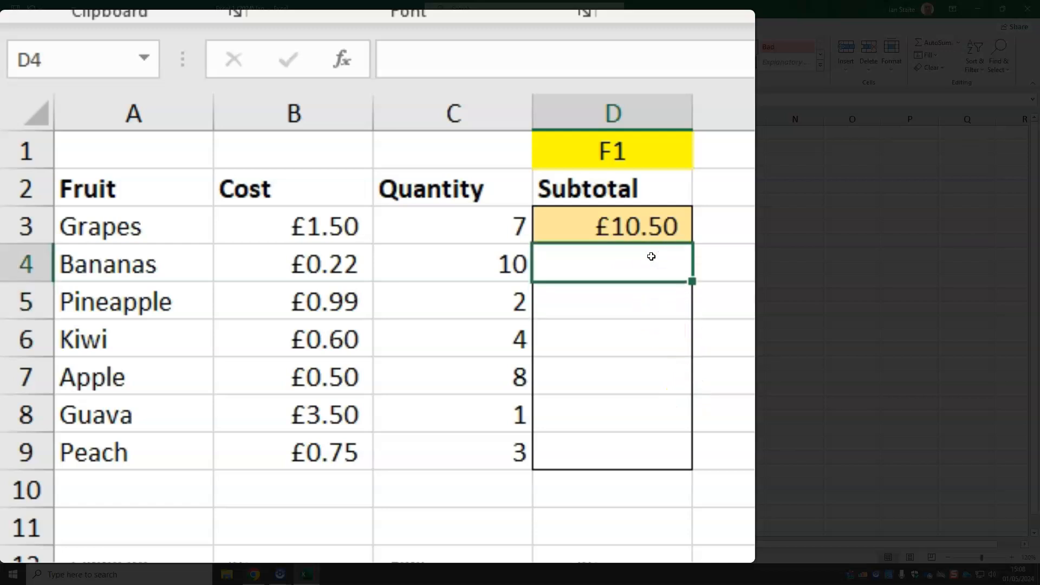
{"action": "left_click", "coordinate": [635, 226]}
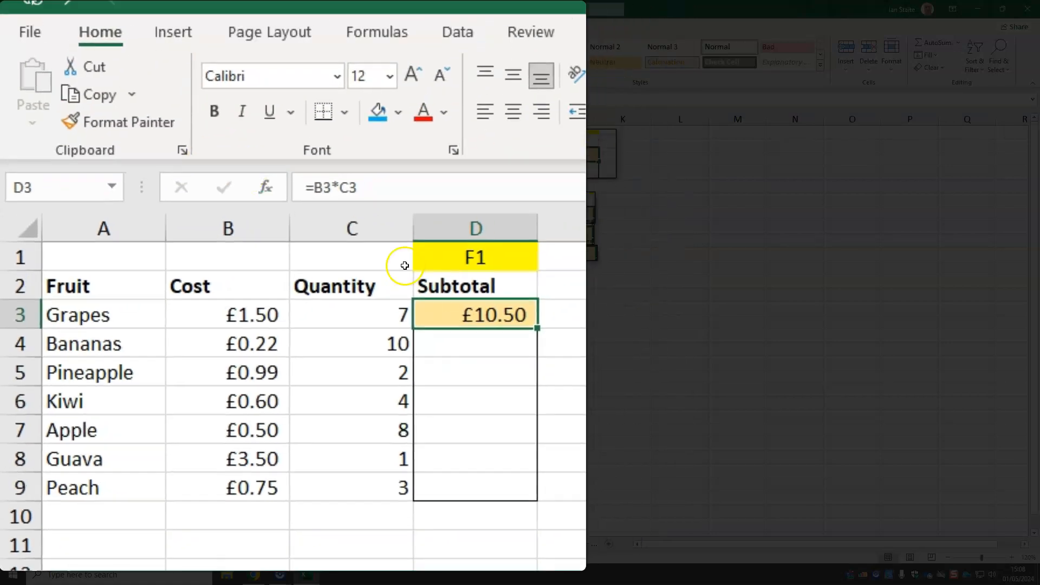
{"action": "left_click", "coordinate": [95, 114]}
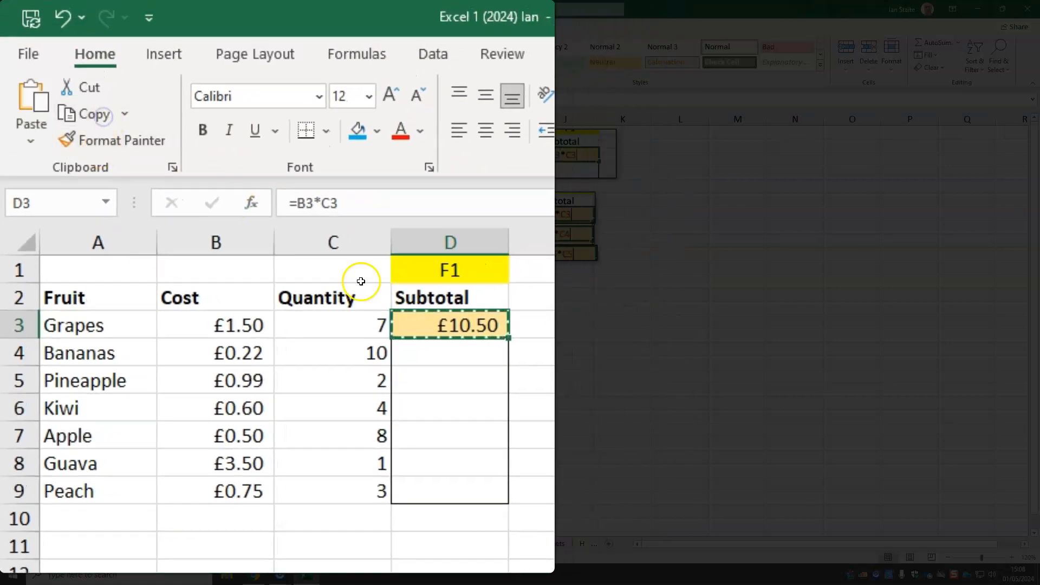
{"action": "left_click", "coordinate": [445, 362]}
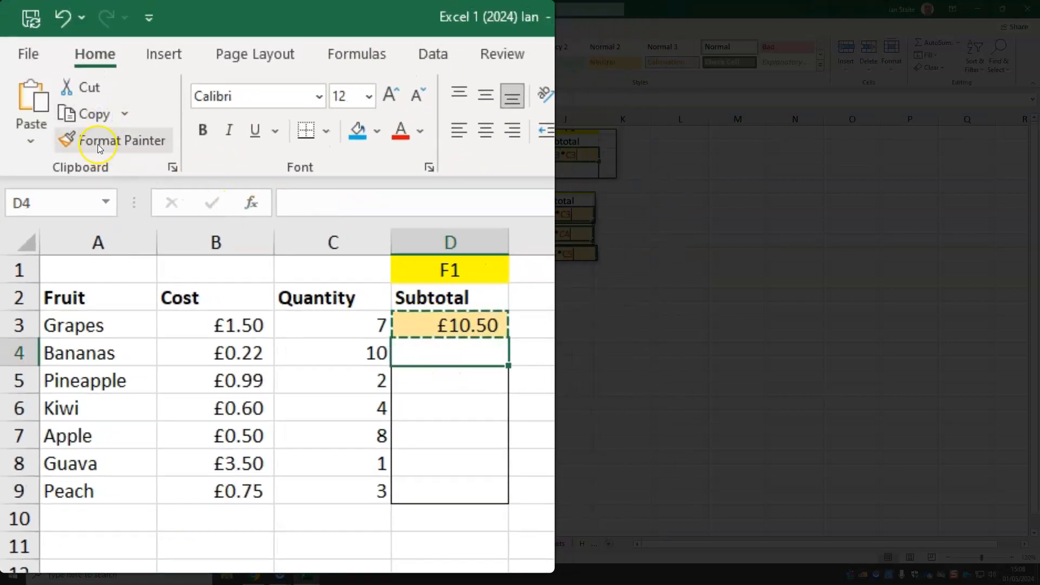
{"action": "left_click", "coordinate": [39, 112]}
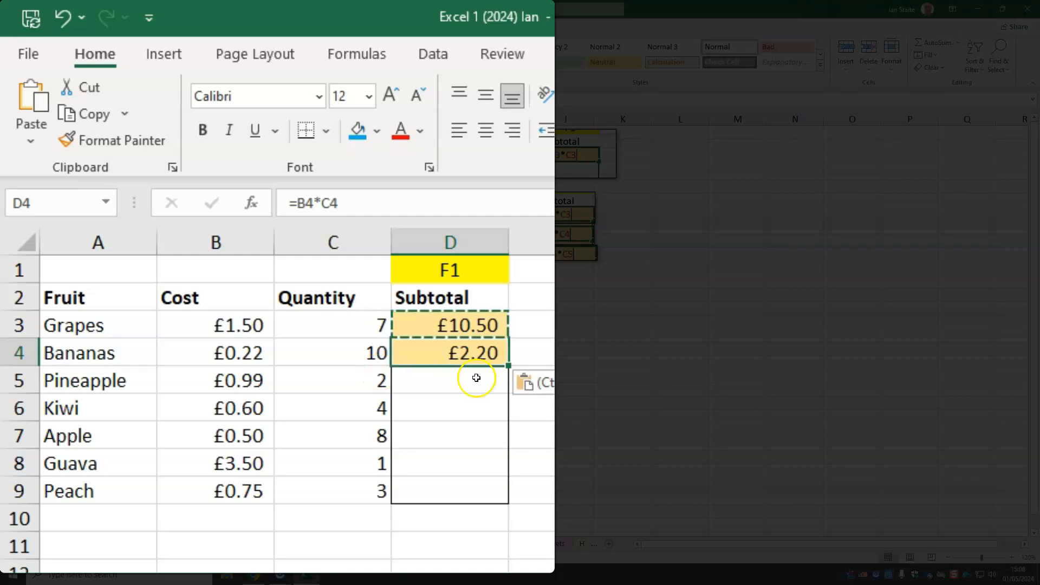
{"action": "double_click", "coordinate": [463, 351]}
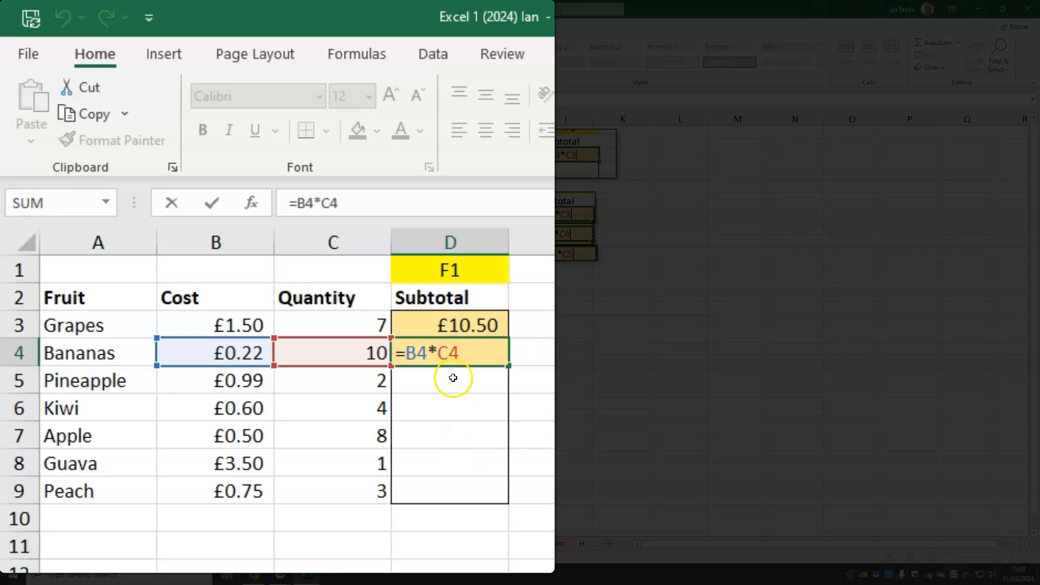
{"action": "key", "text": "Return"}
Copy the bananas subtotal formula from D4 to the remaining subtotal cells D5:D9
{"action": "left_click", "coordinate": [450, 353]}
{"action": "left_click", "coordinate": [87, 114]}
{"action": "left_click", "coordinate": [469, 386]}
{"action": "left_click_drag", "start_coordinate": [469, 387], "coordinate": [466, 486]}
{"action": "left_click", "coordinate": [27, 90]}
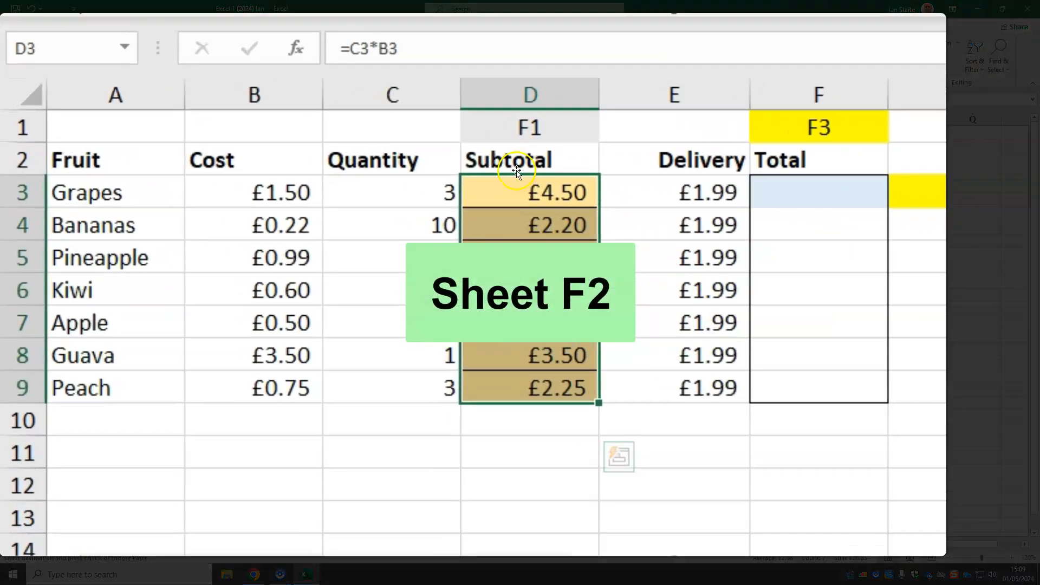
On the F2 Calculations sheet, enter =D3+E3 as the grapes total in F3 and fill the formula down to F9
{"action": "left_click", "coordinate": [490, 183]}
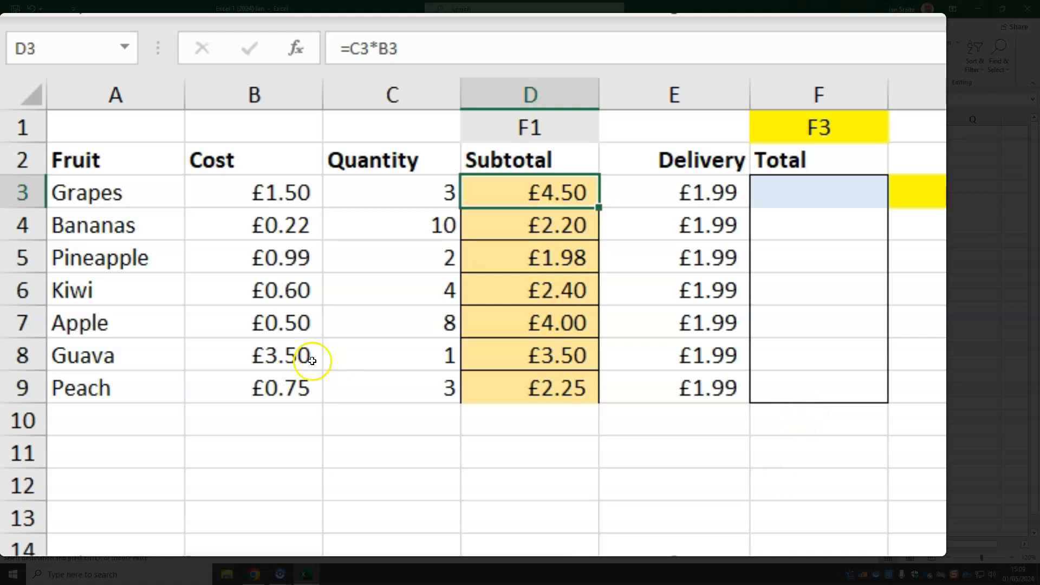
{"action": "left_click", "coordinate": [813, 200]}
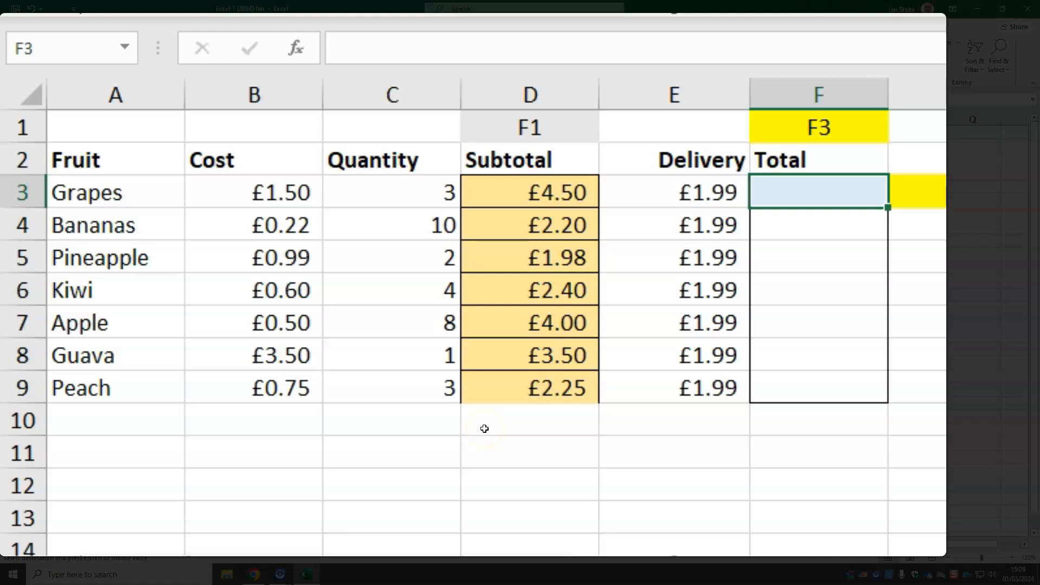
{"action": "type", "text": "="}
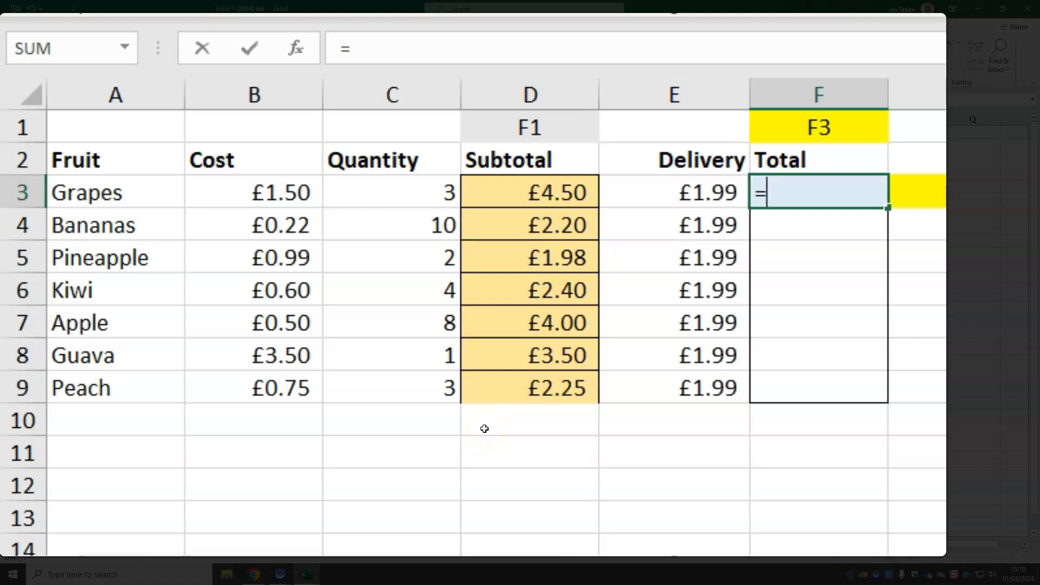
{"action": "left_click", "coordinate": [552, 188]}
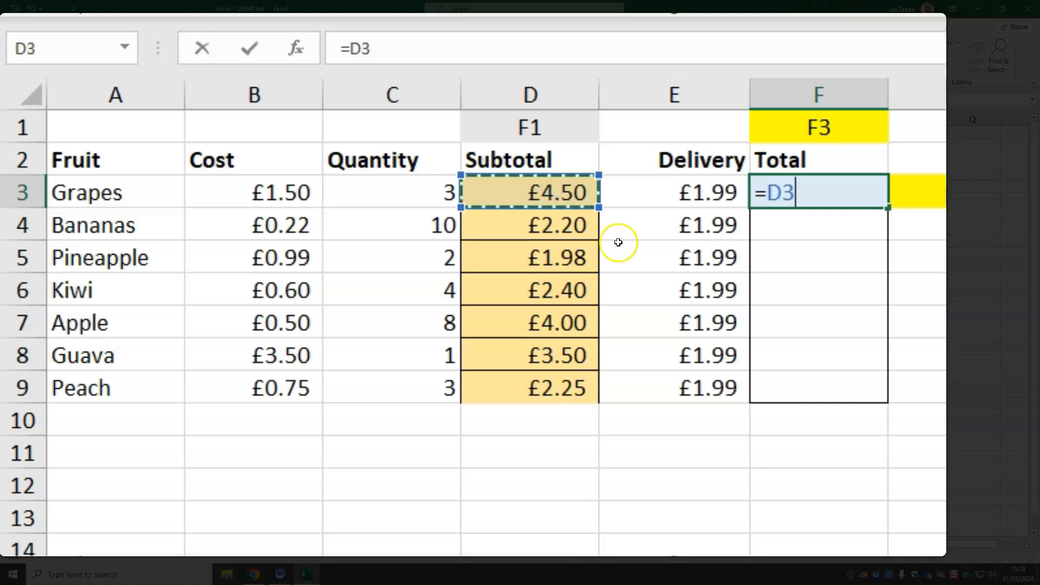
{"action": "type", "text": "+"}
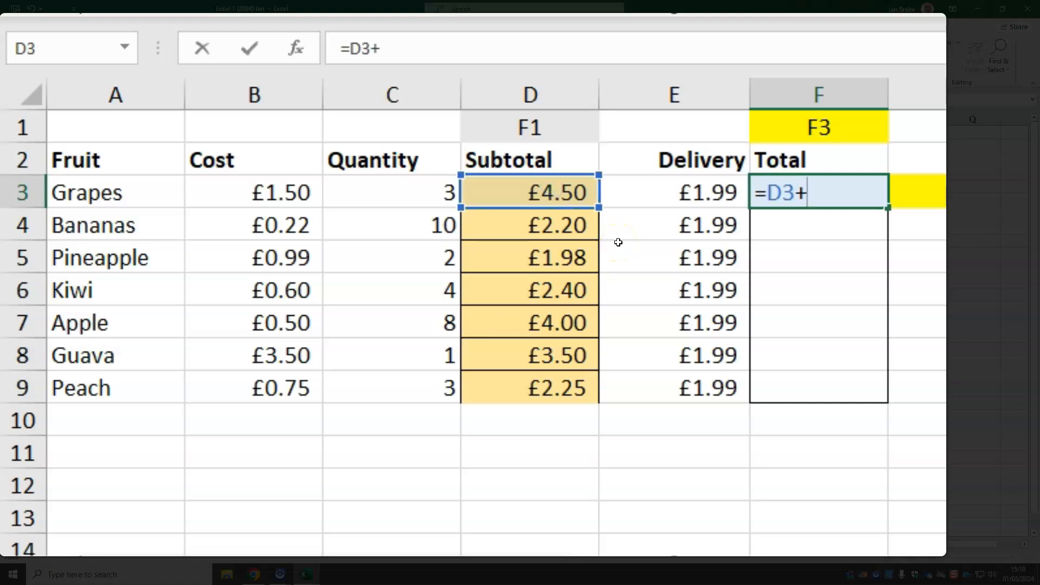
{"action": "left_click", "coordinate": [726, 198]}
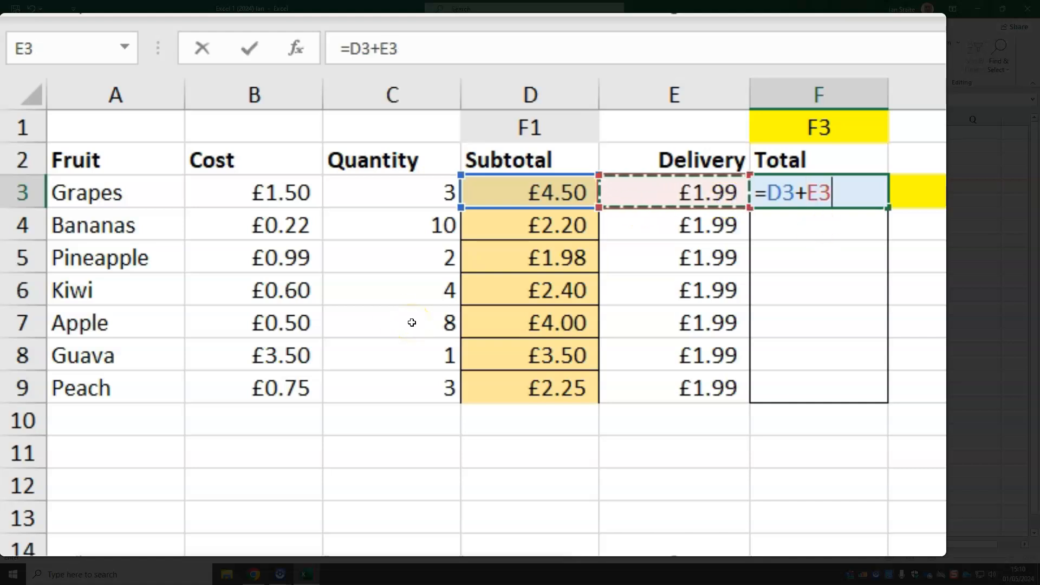
{"action": "key", "text": "Return"}
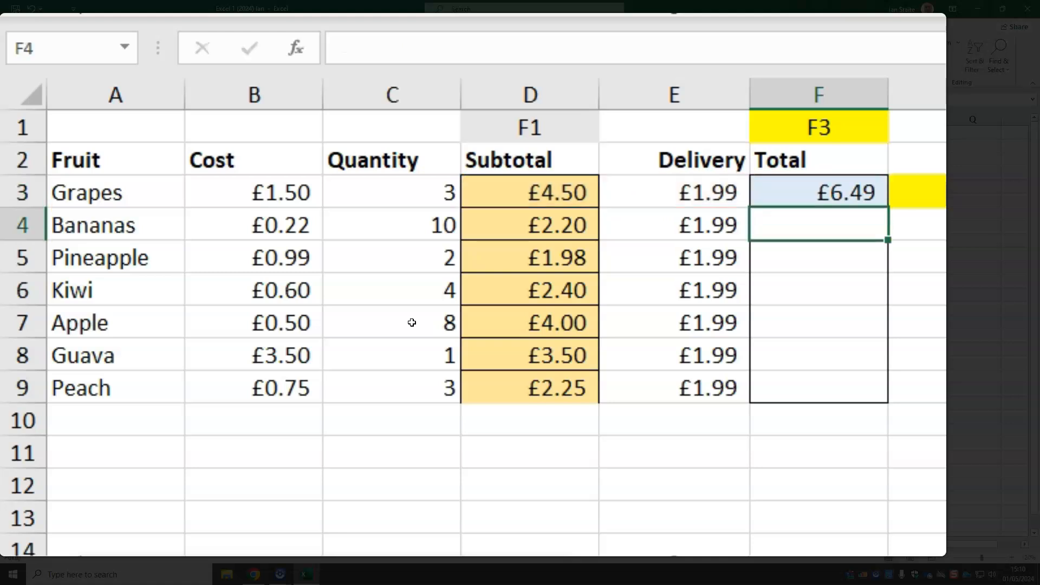
{"action": "left_click", "coordinate": [816, 193]}
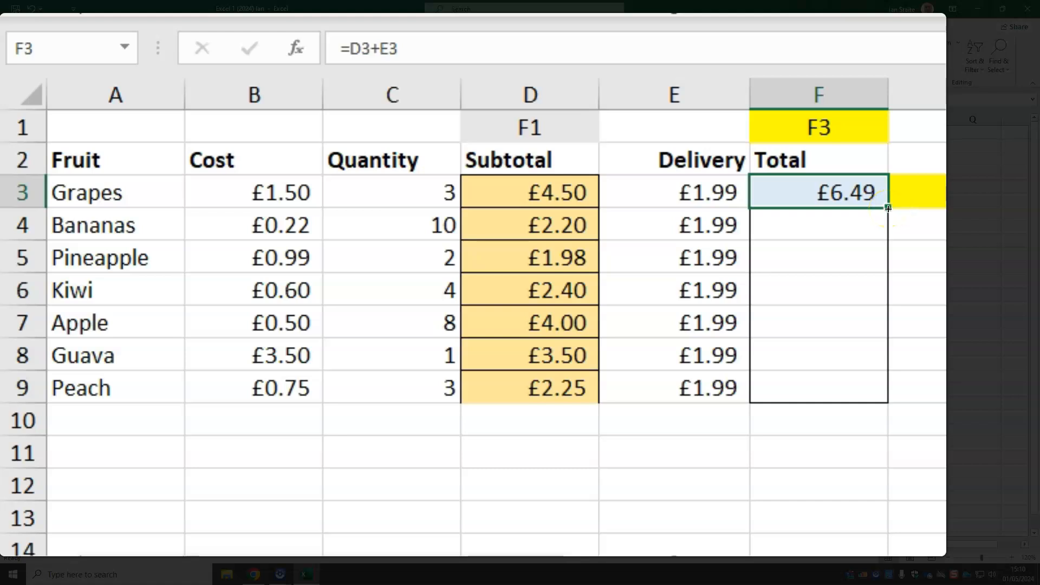
{"action": "left_click_drag", "start_coordinate": [887, 209], "coordinate": [882, 410]}
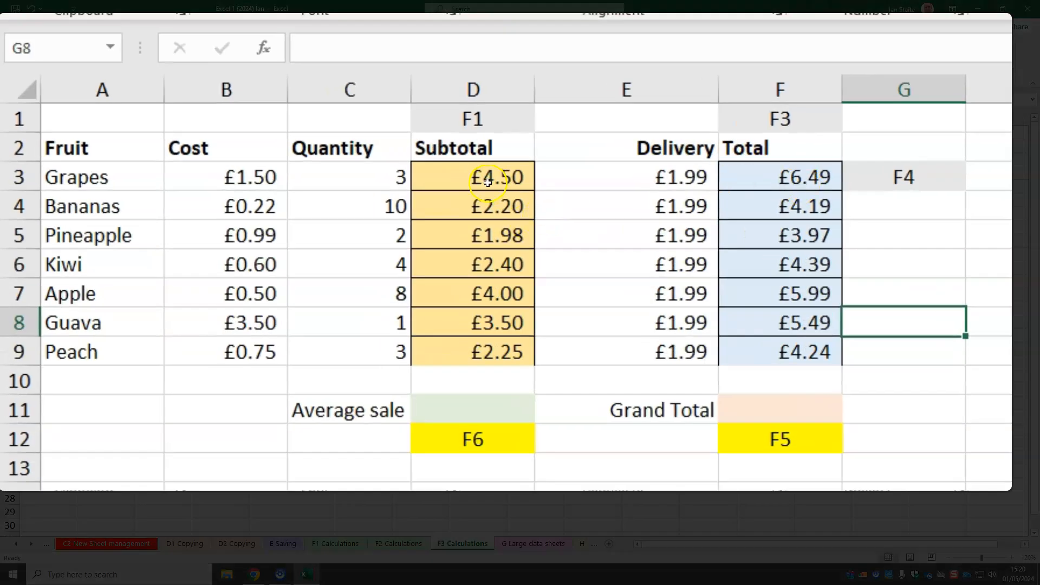
On the F3 Calculations sheet, insert an AutoSum of the Total column in the Grand Total cell F11
{"action": "left_click", "coordinate": [487, 183]}
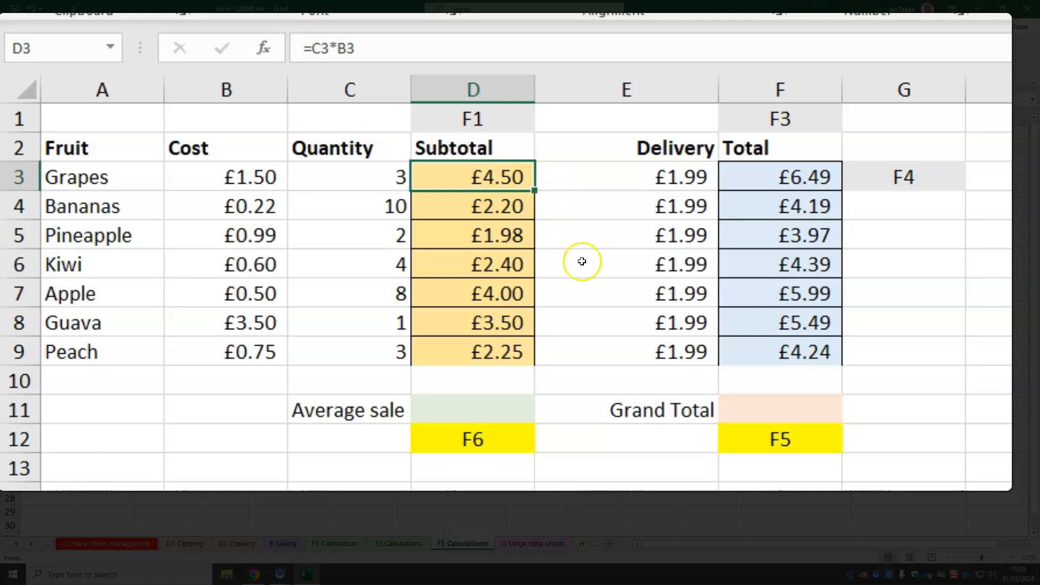
{"action": "left_click", "coordinate": [804, 415]}
{"action": "left_click", "coordinate": [806, 422]}
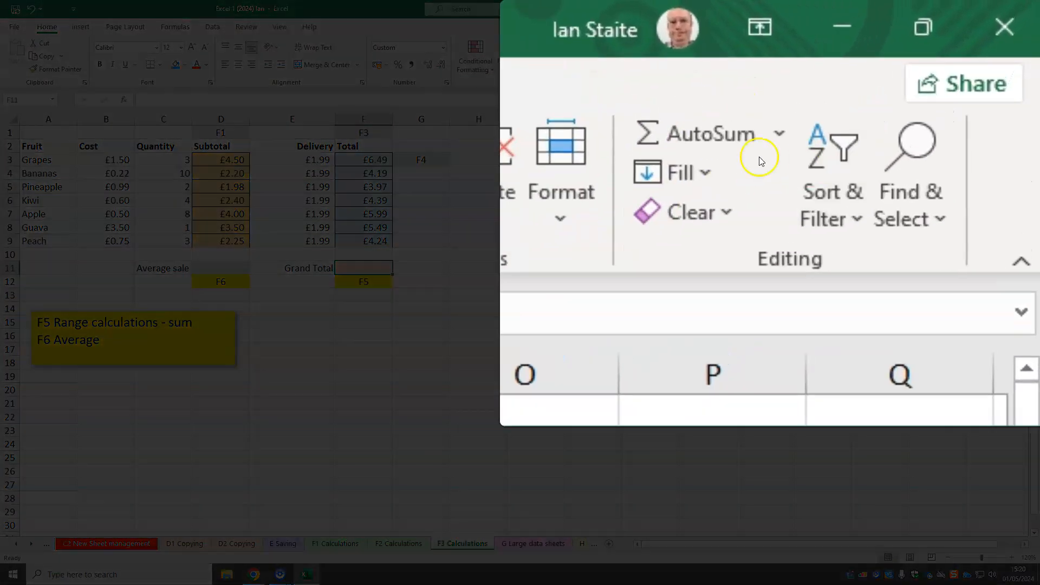
{"action": "left_click", "coordinate": [720, 149]}
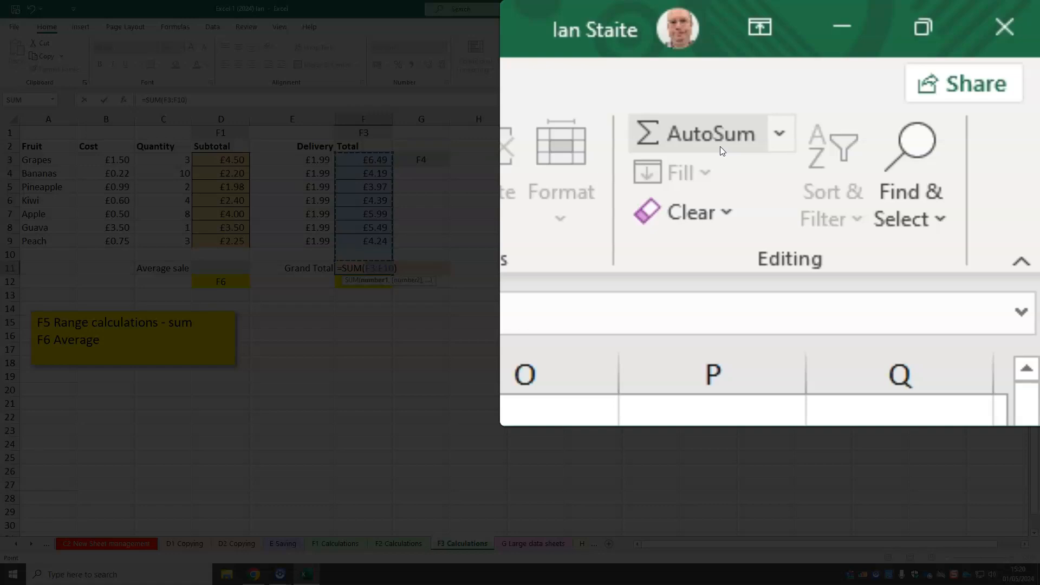
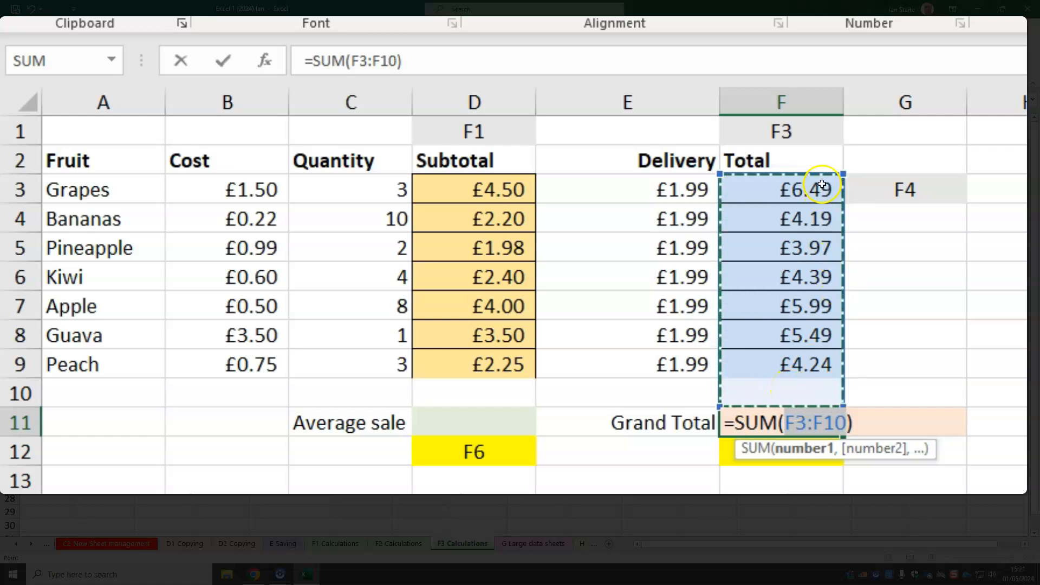
Correct the Grand Total sum in F11 to cover only the fruit totals F3:F9
{"action": "left_click", "coordinate": [833, 173]}
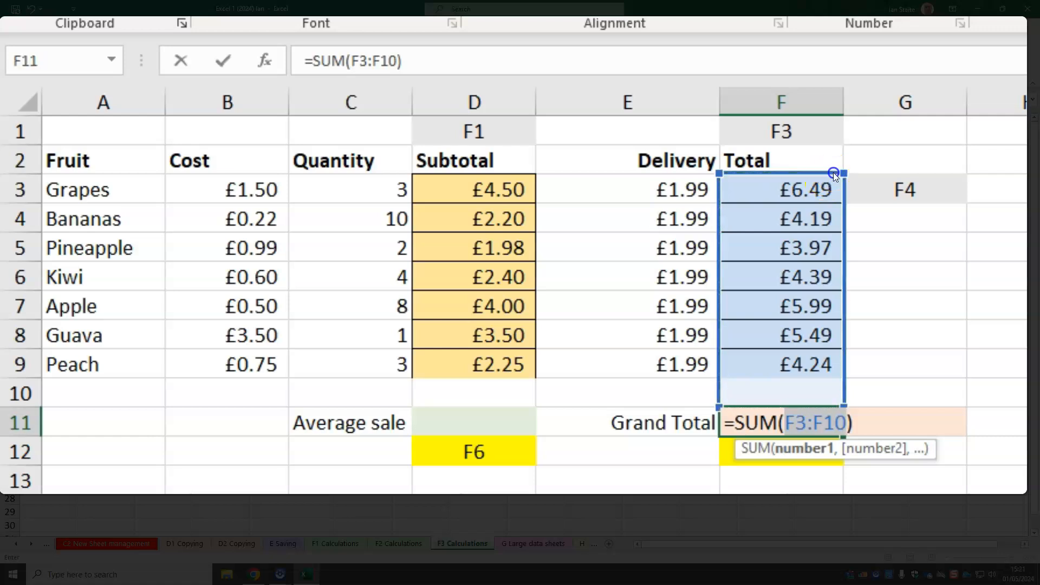
{"action": "left_click", "coordinate": [809, 187]}
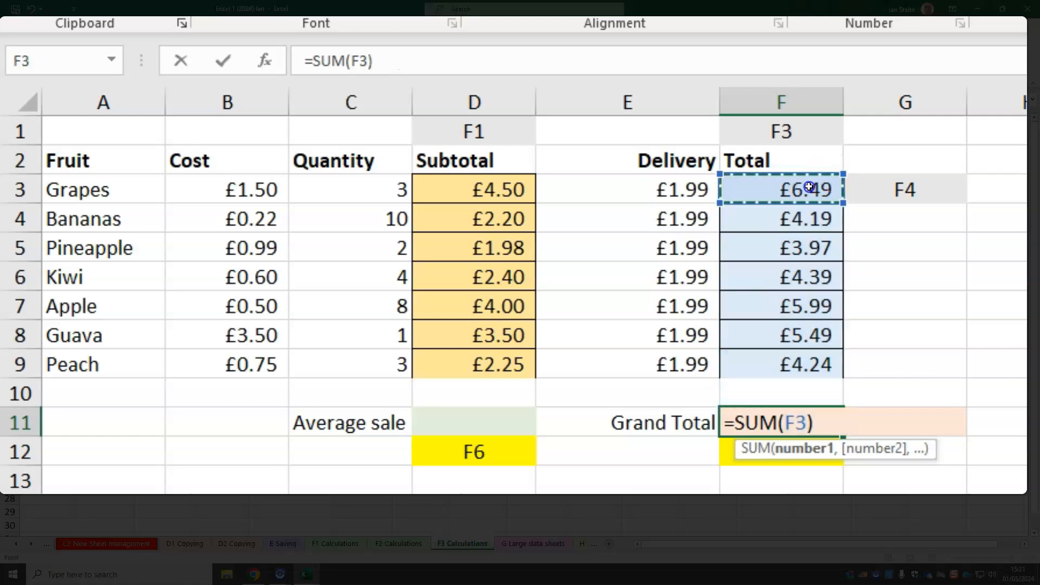
{"action": "left_click_drag", "start_coordinate": [809, 187], "coordinate": [794, 358]}
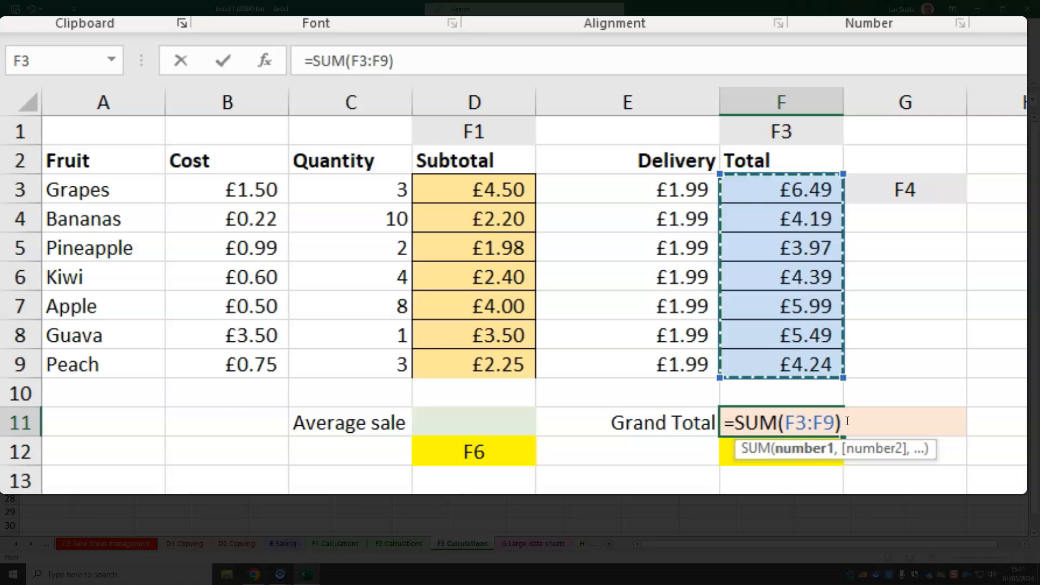
{"action": "key", "text": "Return"}
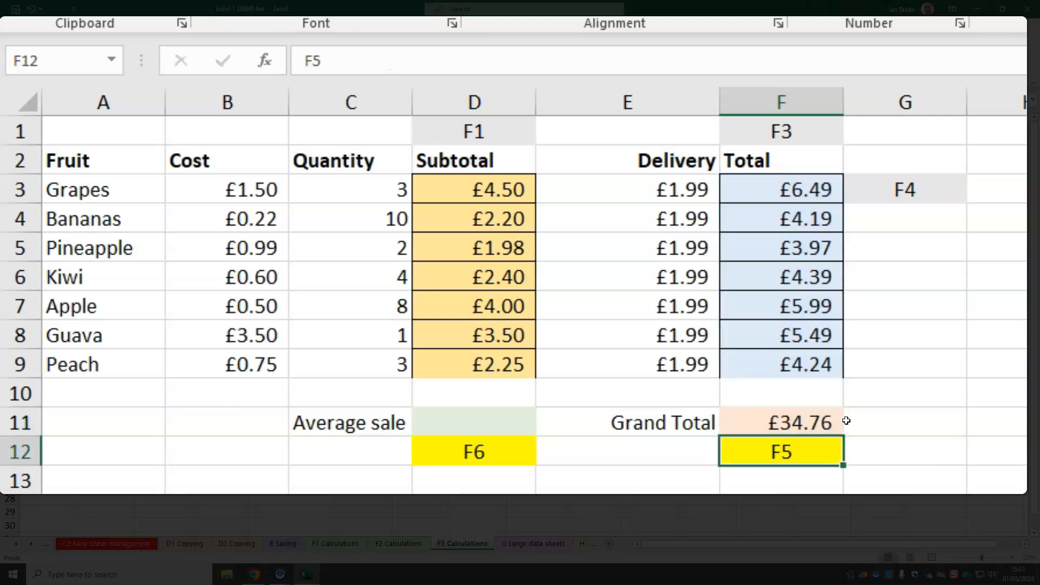
{"action": "left_click", "coordinate": [818, 420]}
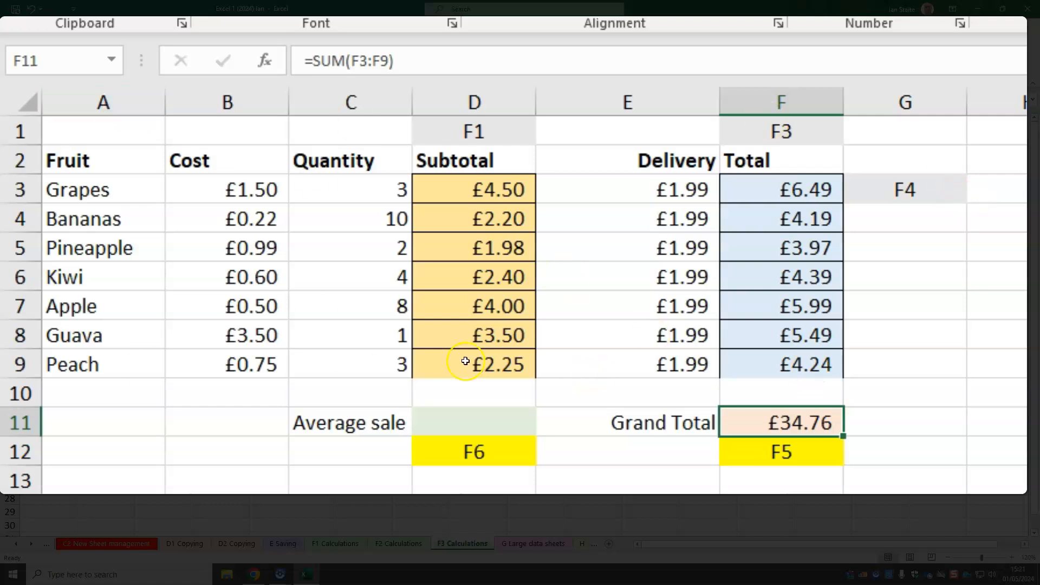
Change the pineapple quantity in C5 to 23 and check the dependent subtotal, total and grand total cells
{"action": "left_click", "coordinate": [381, 248]}
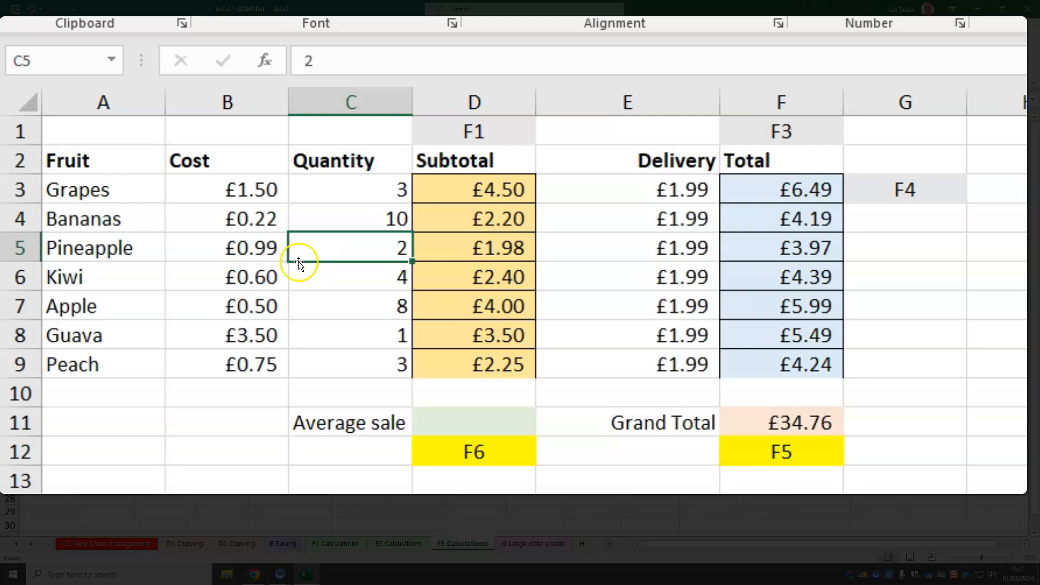
{"action": "double_click", "coordinate": [390, 248]}
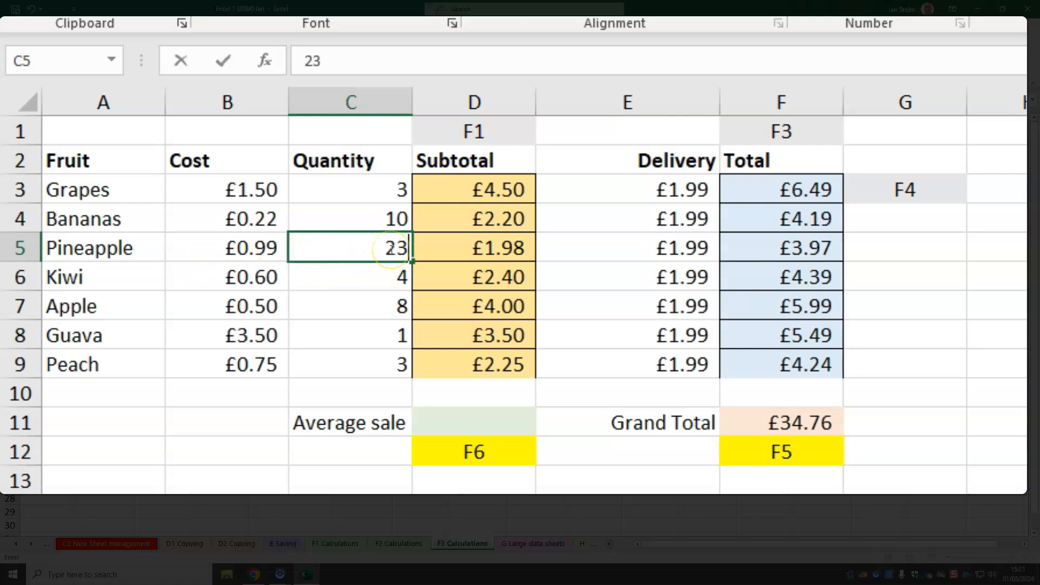
{"action": "left_click", "coordinate": [390, 247]}
{"action": "key", "text": "Return"}
{"action": "left_click", "coordinate": [486, 247]}
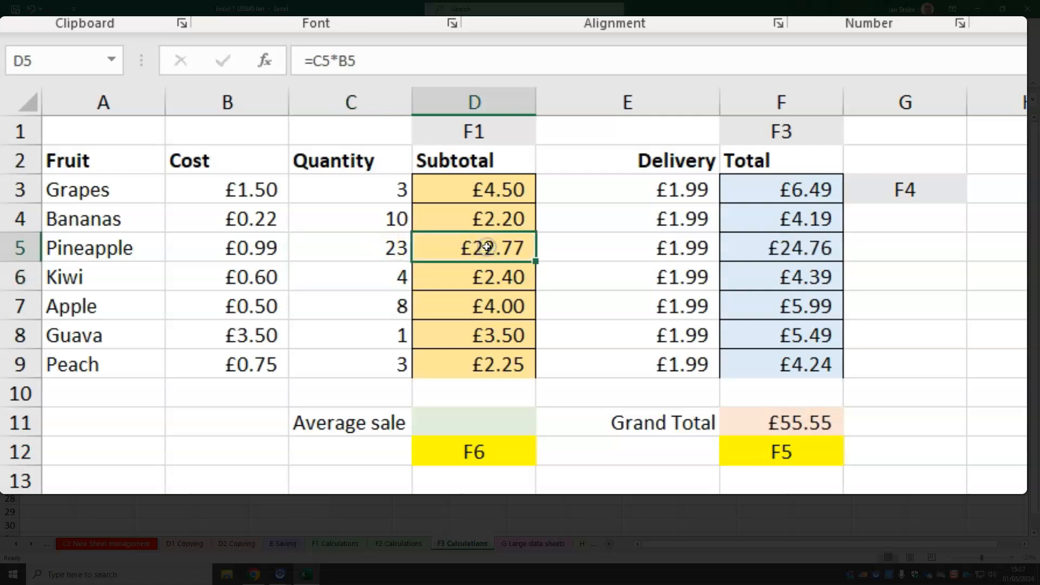
{"action": "left_click", "coordinate": [761, 244]}
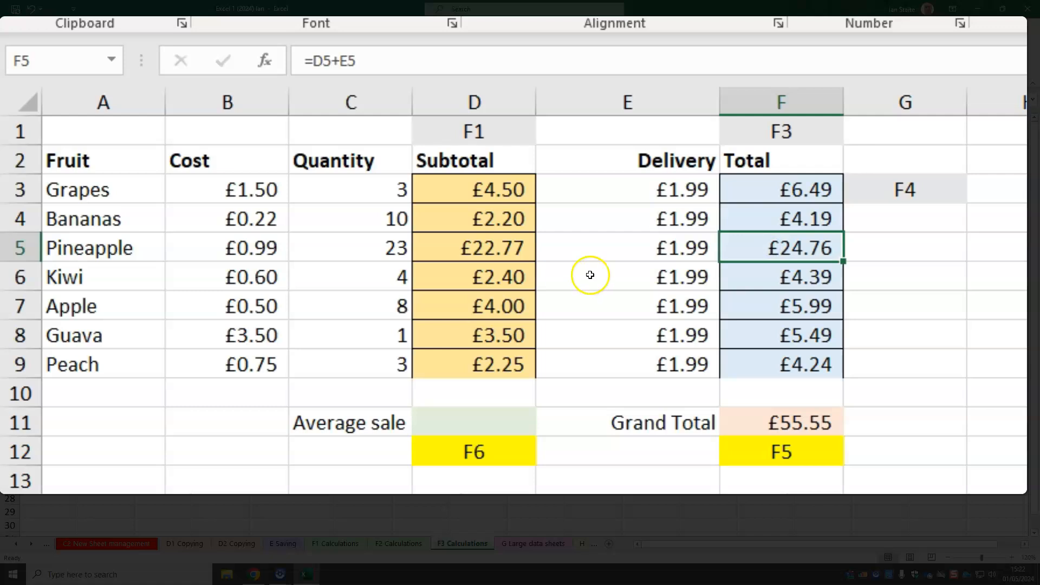
{"action": "left_click", "coordinate": [796, 421]}
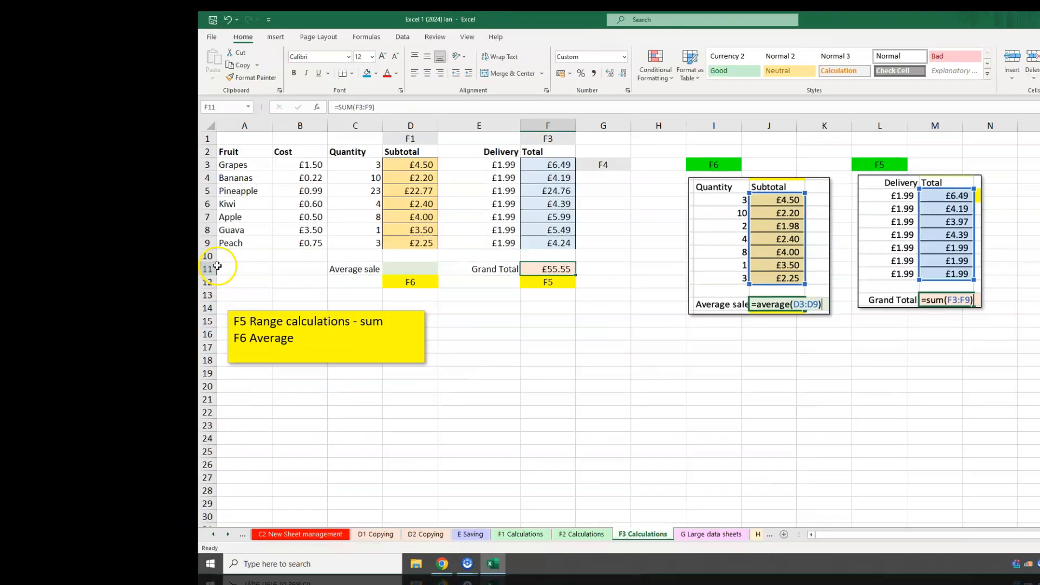
Insert an AutoSum Average of the Subtotal column in the Average sale cell D11
{"action": "left_click", "coordinate": [410, 268]}
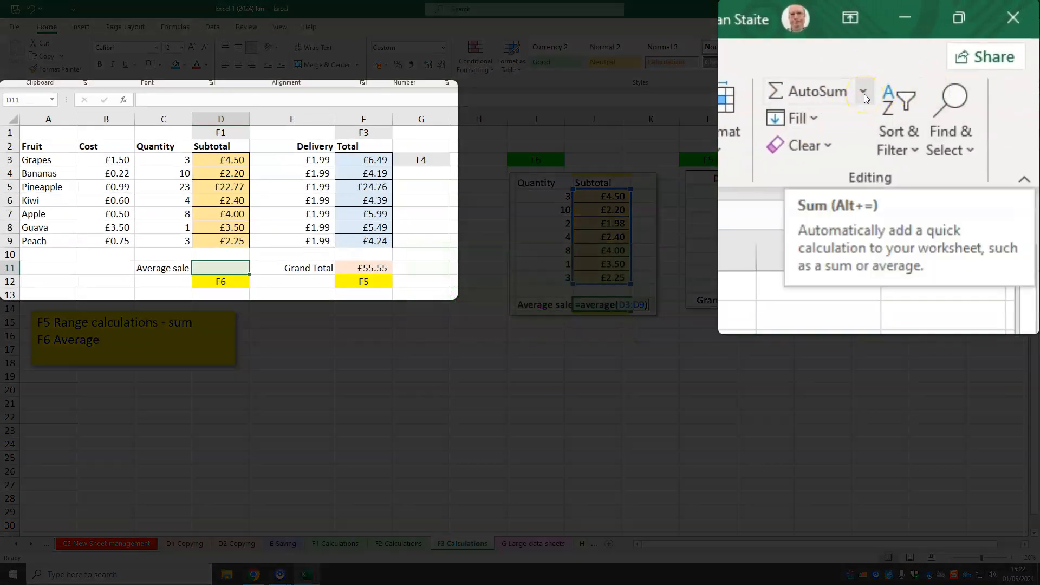
{"action": "left_click", "coordinate": [865, 97]}
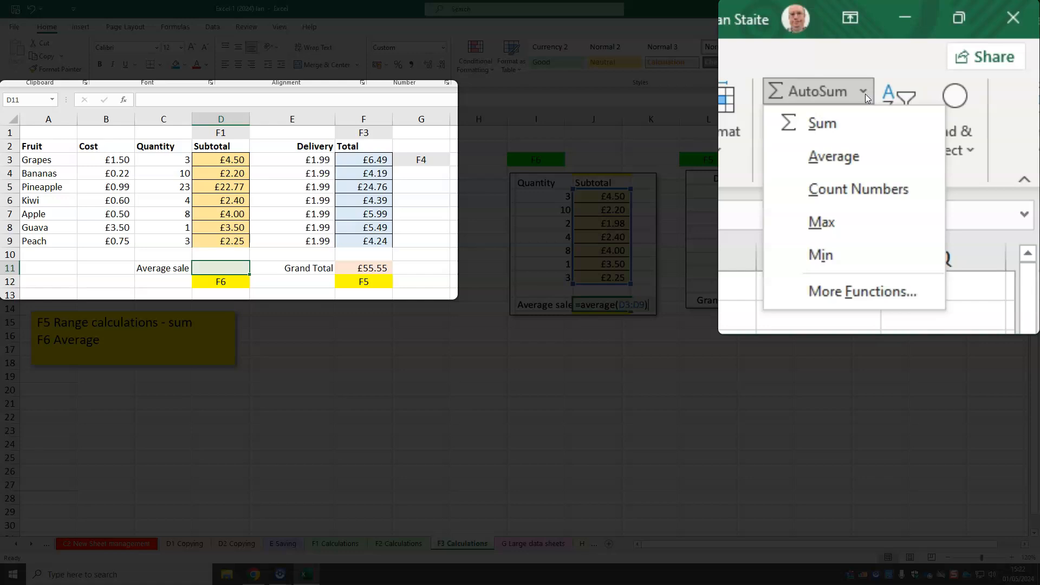
{"action": "left_click", "coordinate": [853, 168]}
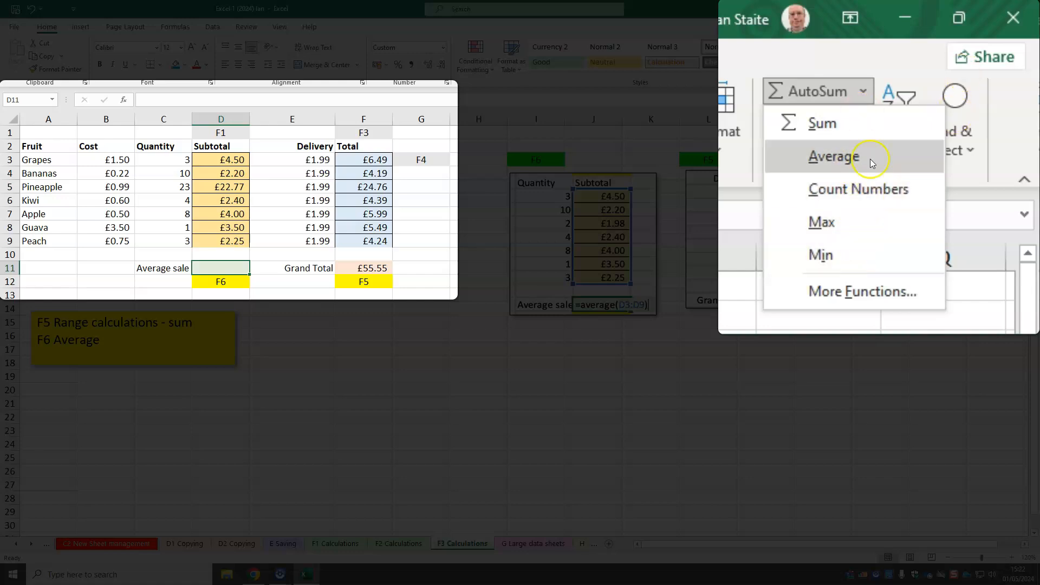
{"action": "left_click", "coordinate": [871, 158]}
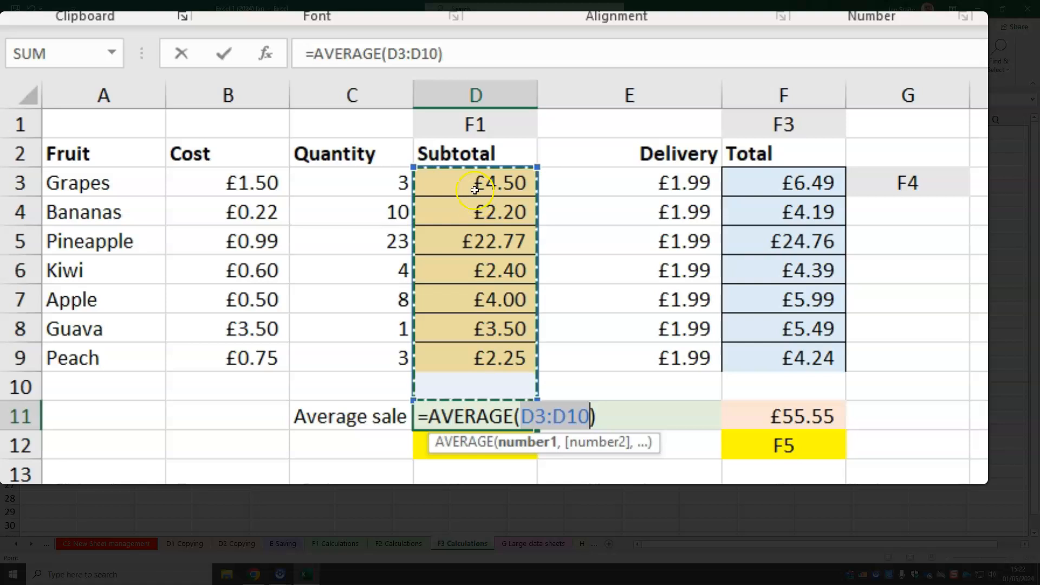
Edit the D11 average formula so its range is D3:D9, leaving out the blank row
{"action": "left_click", "coordinate": [437, 55]}
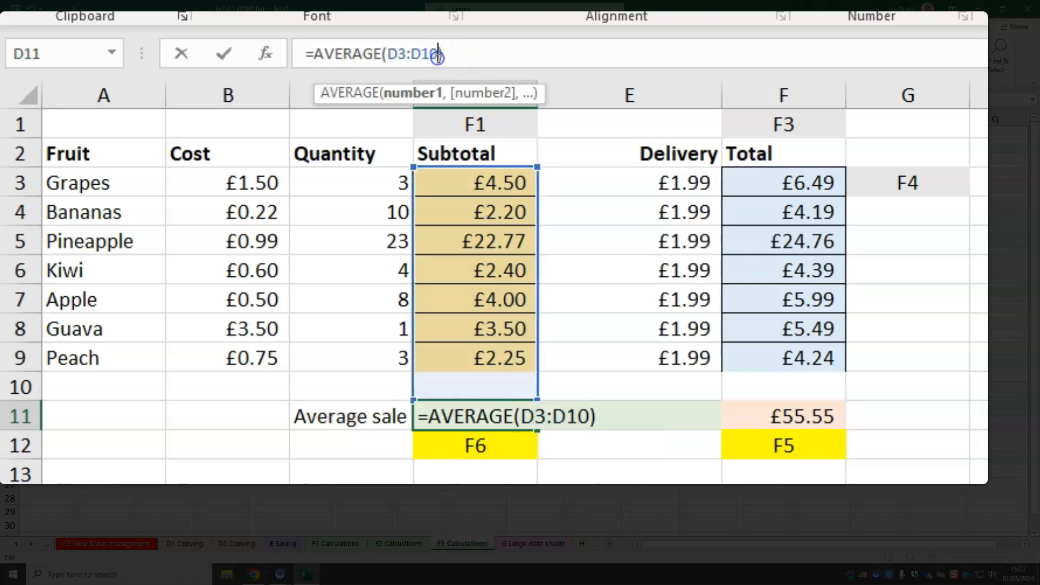
{"action": "key", "text": "BackSpace"}
{"action": "key", "text": "BackSpace"}
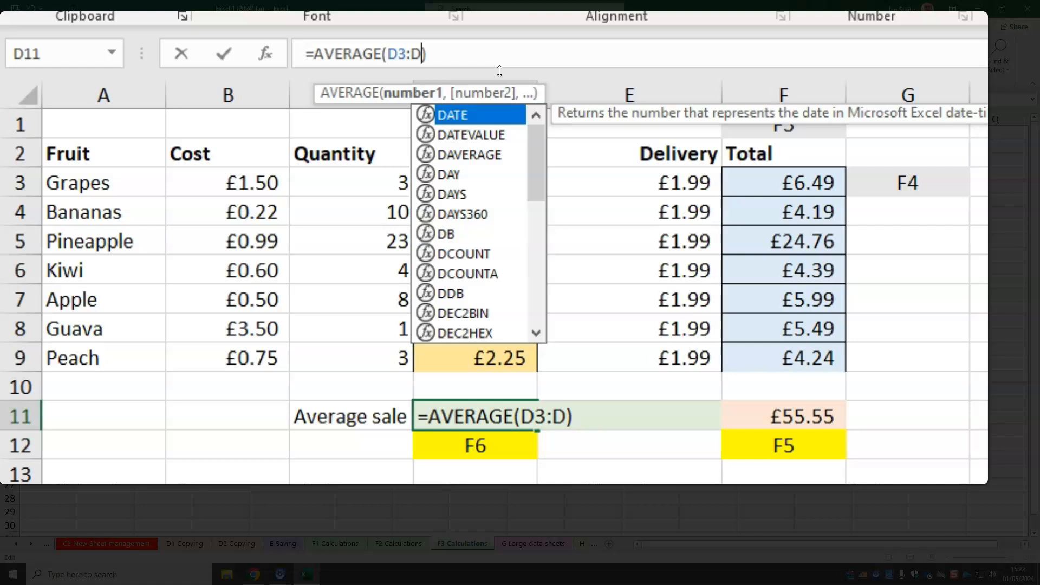
{"action": "type", "text": "9"}
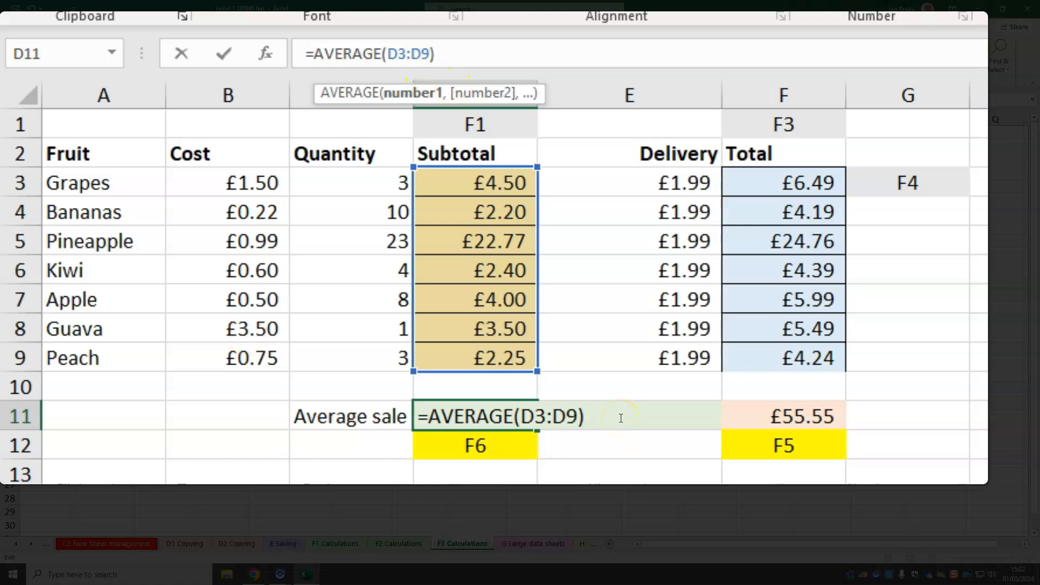
{"action": "key", "text": "Return"}
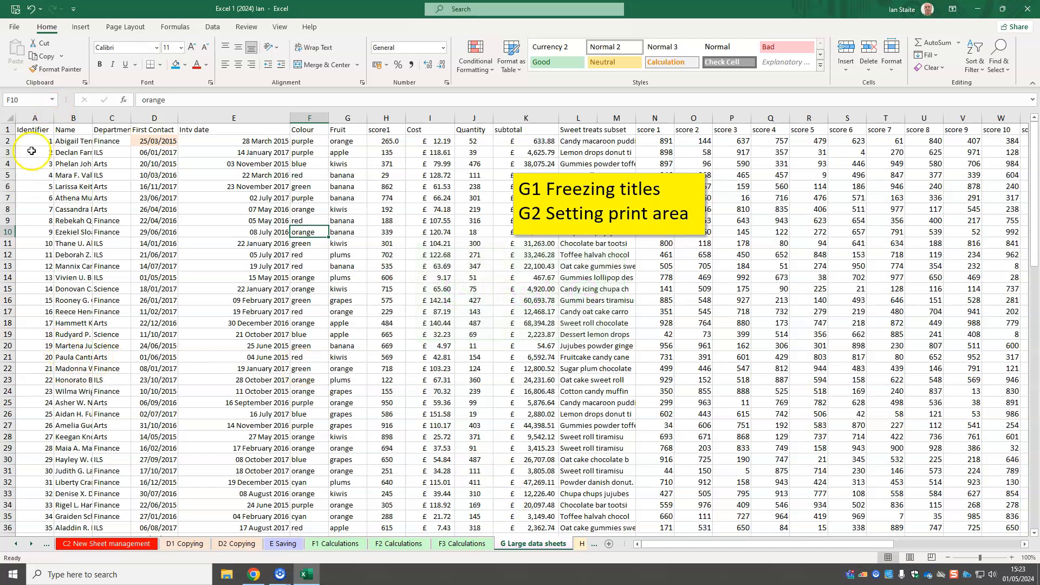
Examine the heading row, individual records and outer columns of the G Large data sheets sheet
{"action": "left_click", "coordinate": [8, 129]}
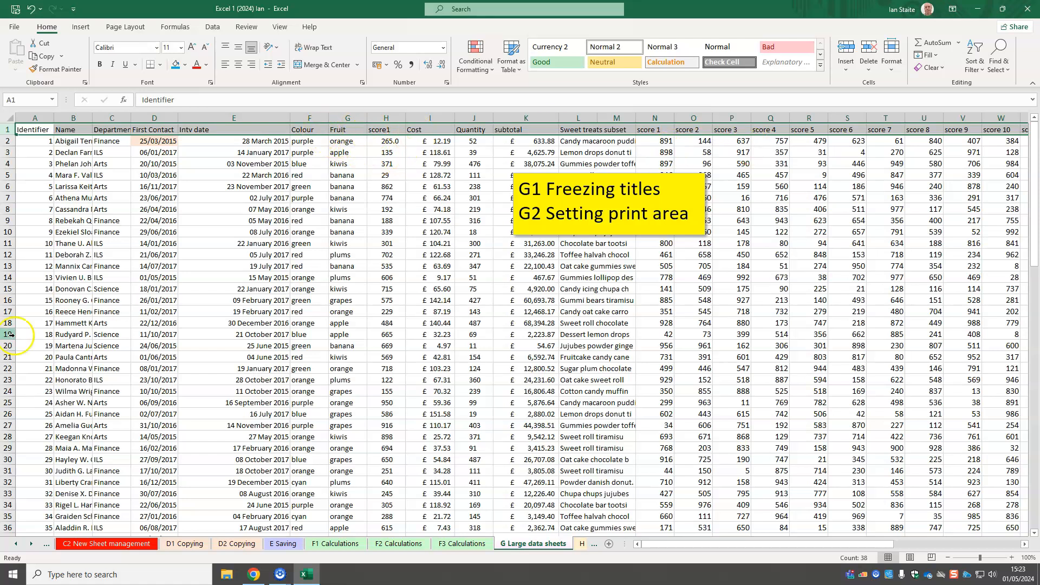
{"action": "left_click", "coordinate": [8, 140]}
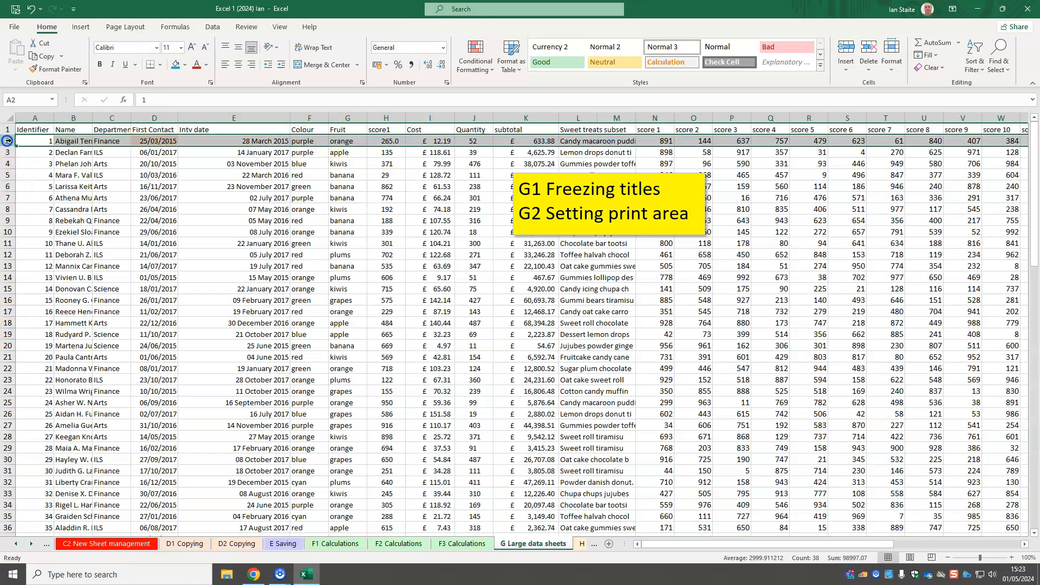
{"action": "left_click", "coordinate": [8, 152]}
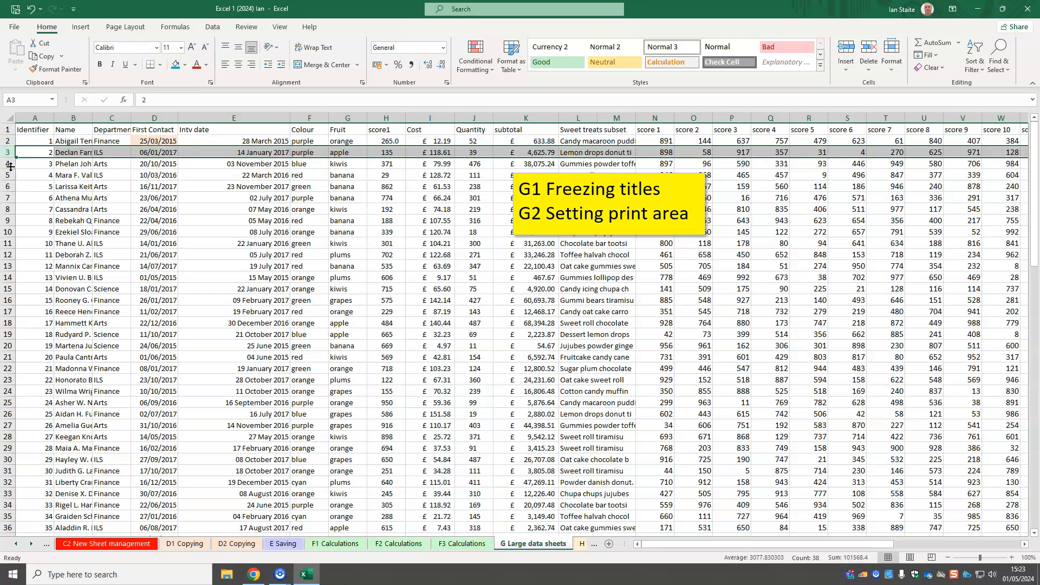
{"action": "left_click", "coordinate": [10, 168]}
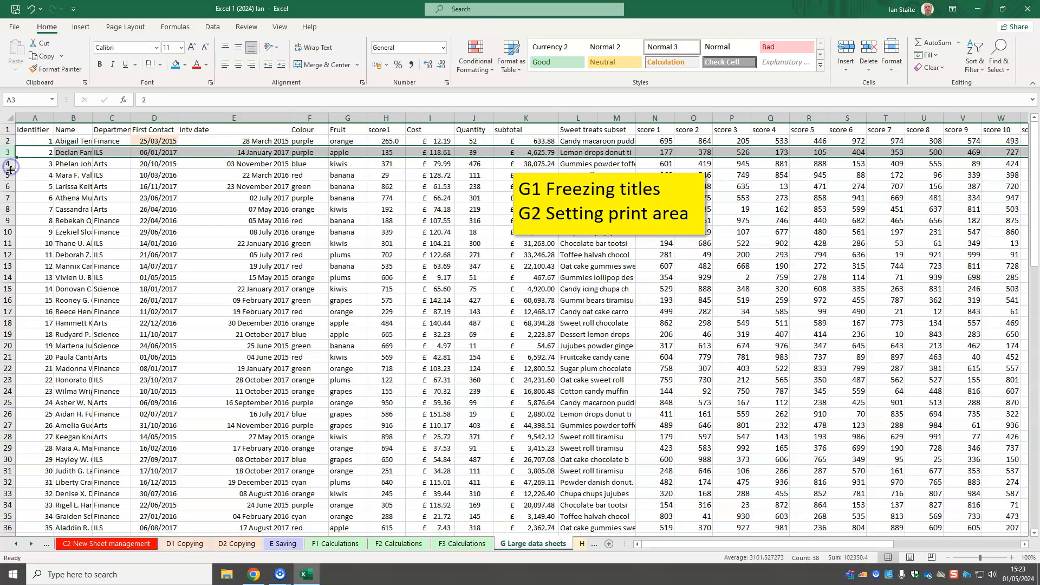
{"action": "left_click", "coordinate": [64, 163]}
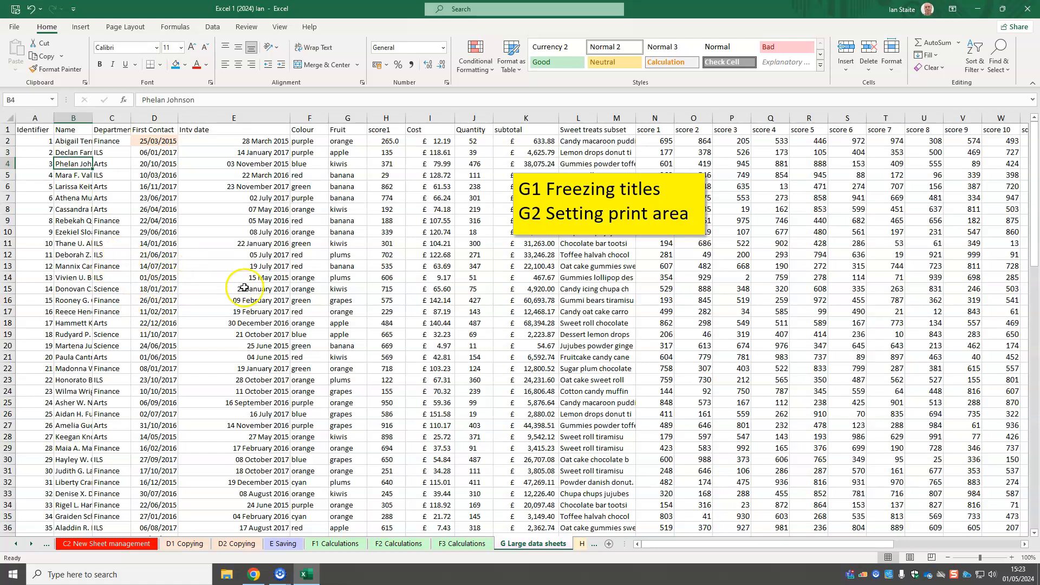
{"action": "scroll", "coordinate": [209, 278], "scroll_direction": "down", "scroll_amount": 2}
{"action": "scroll", "coordinate": [213, 292], "scroll_direction": "down", "scroll_amount": 1}
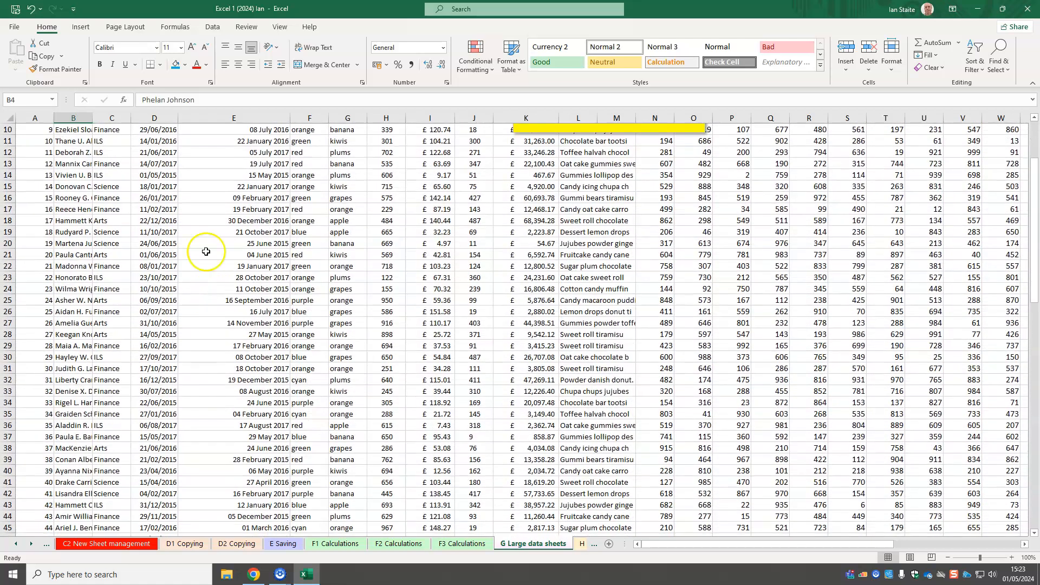
{"action": "scroll", "coordinate": [417, 515], "scroll_direction": "up", "scroll_amount": 3}
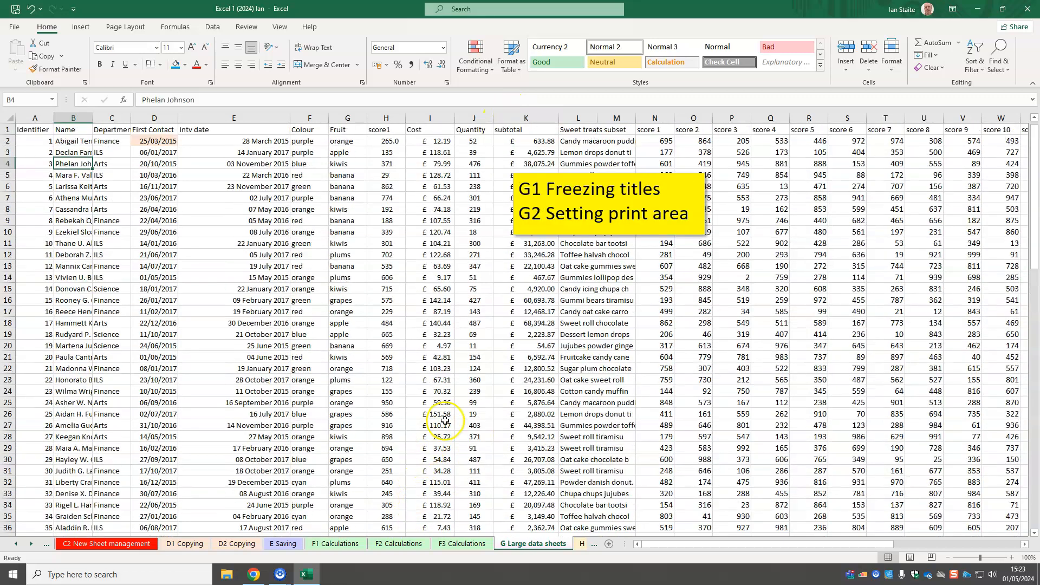
{"action": "left_click_drag", "start_coordinate": [710, 544], "coordinate": [553, 541]}
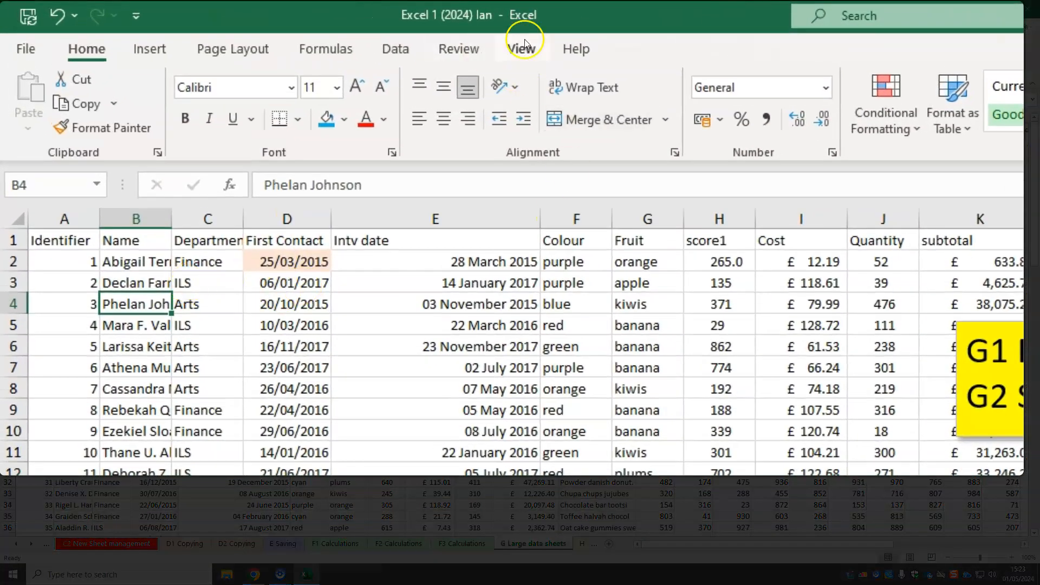
Freeze the top row of the large data sheet and check how the headings behave down and across the data
{"action": "left_click", "coordinate": [524, 42]}
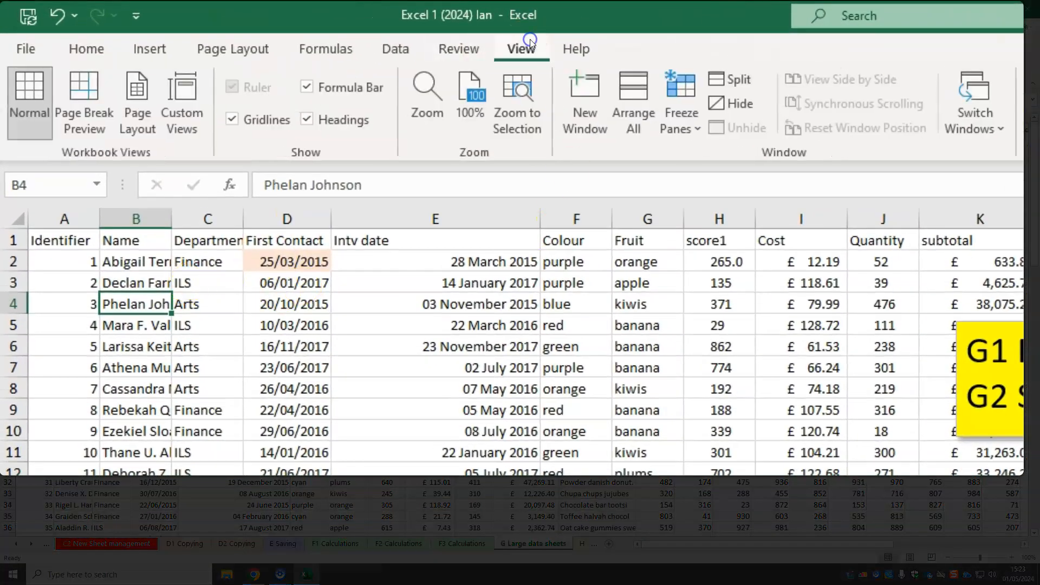
{"action": "left_click", "coordinate": [696, 127]}
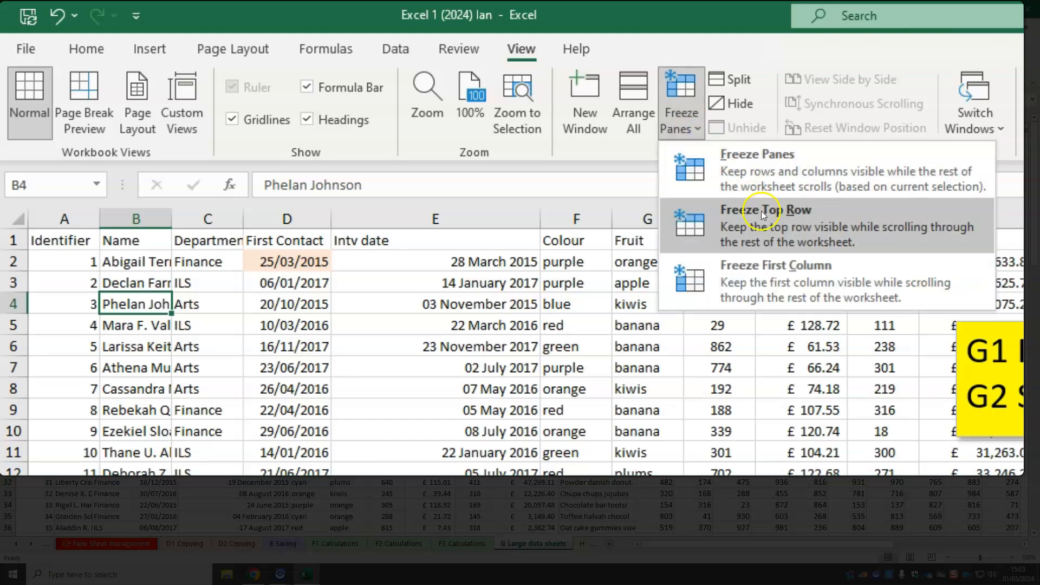
{"action": "left_click", "coordinate": [799, 224]}
{"action": "scroll", "coordinate": [291, 295], "scroll_direction": "down", "scroll_amount": 4}
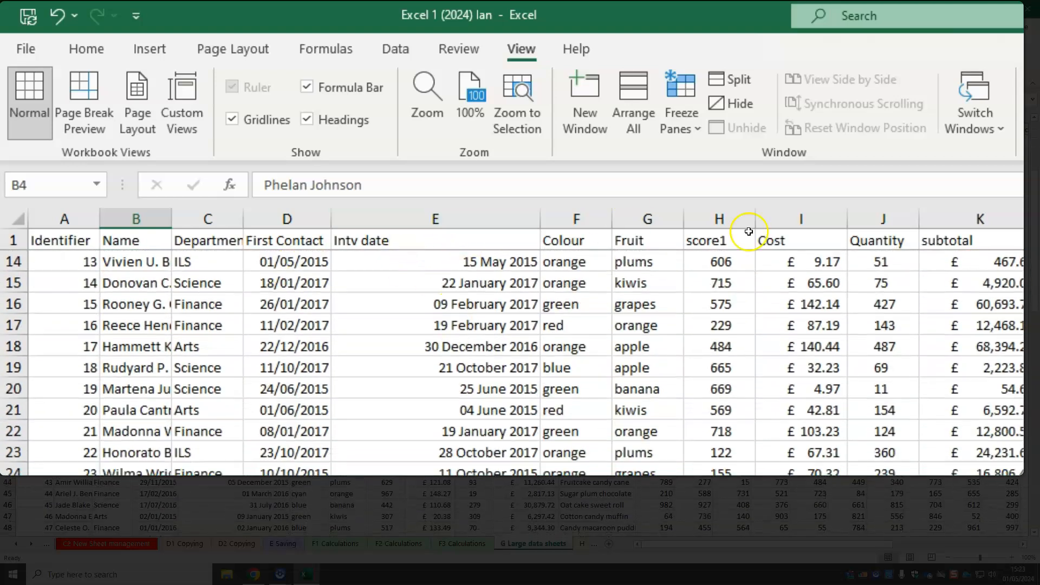
{"action": "scroll", "coordinate": [621, 475], "scroll_direction": "down", "scroll_amount": 4}
{"action": "scroll", "coordinate": [621, 475], "scroll_direction": "down", "scroll_amount": 3}
{"action": "scroll", "coordinate": [278, 260], "scroll_direction": "up", "scroll_amount": 11}
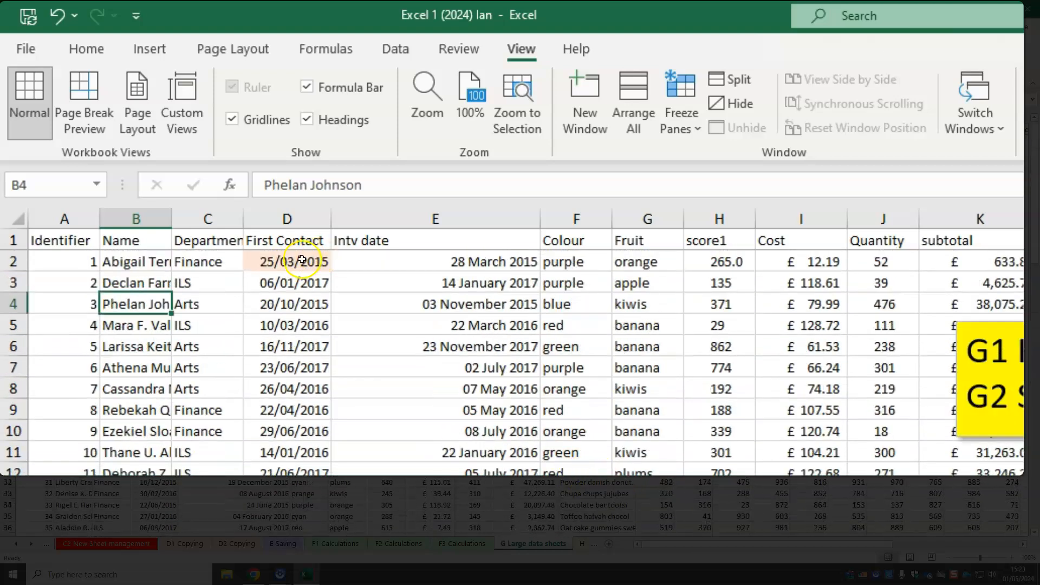
{"action": "left_click_drag", "start_coordinate": [712, 546], "coordinate": [678, 535]}
Unfreeze the top row and freeze panes at D2 instead, fixing row 1 and columns A to C
{"action": "left_click", "coordinate": [681, 128]}
{"action": "left_click", "coordinate": [793, 171]}
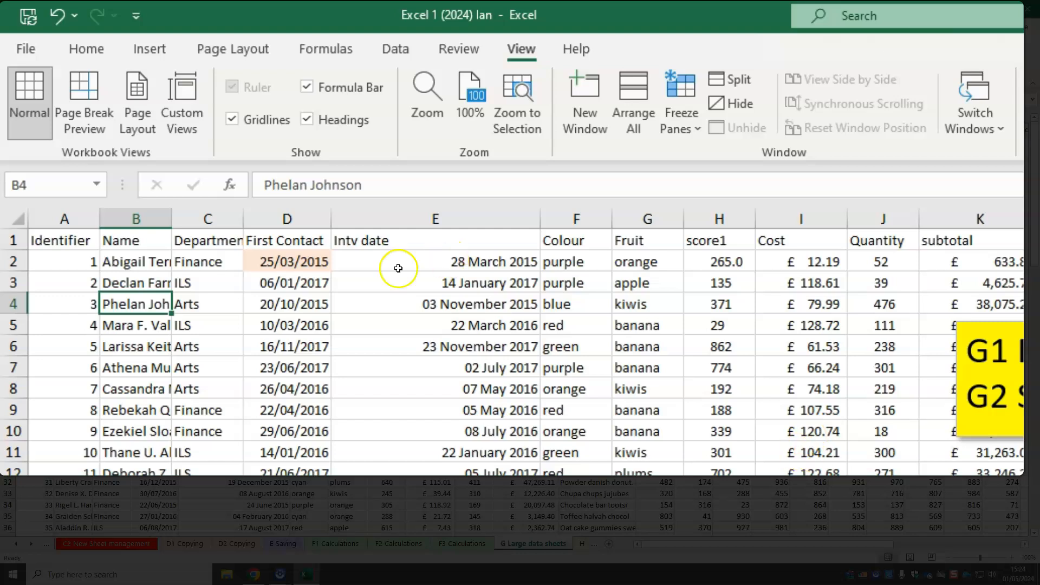
{"action": "left_click", "coordinate": [279, 254]}
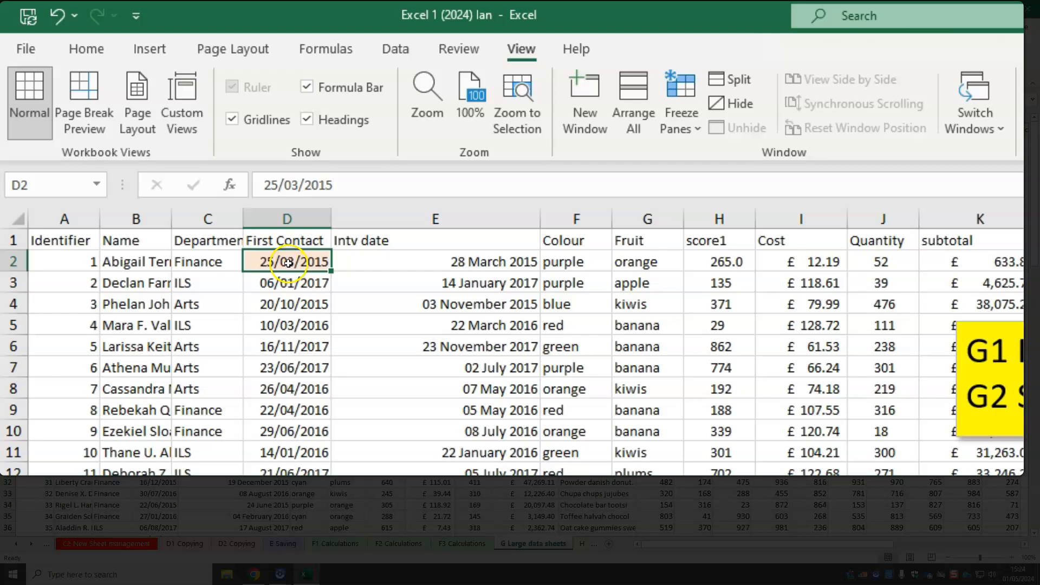
{"action": "left_click", "coordinate": [700, 116]}
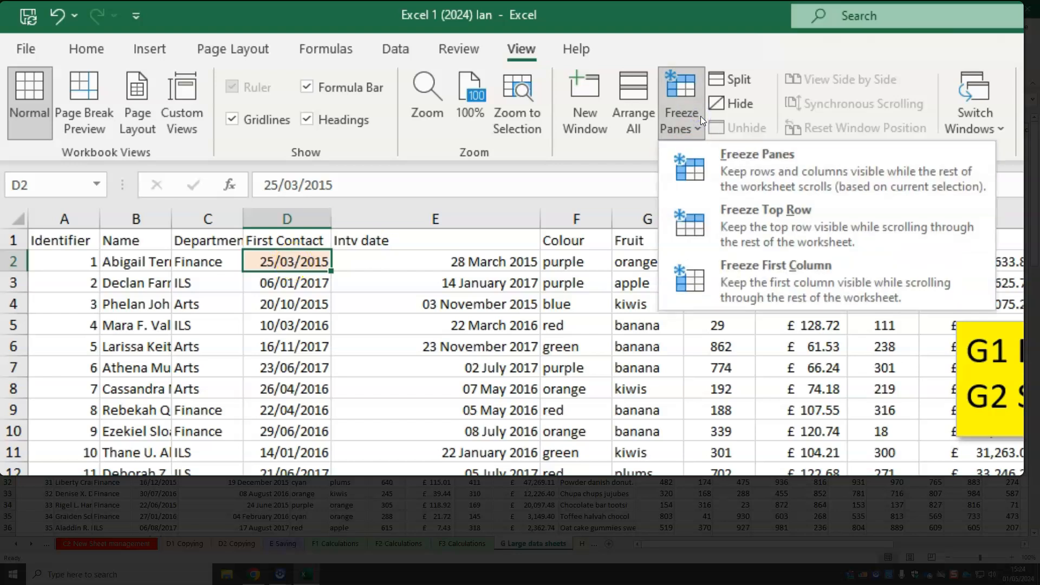
{"action": "left_click", "coordinate": [817, 167]}
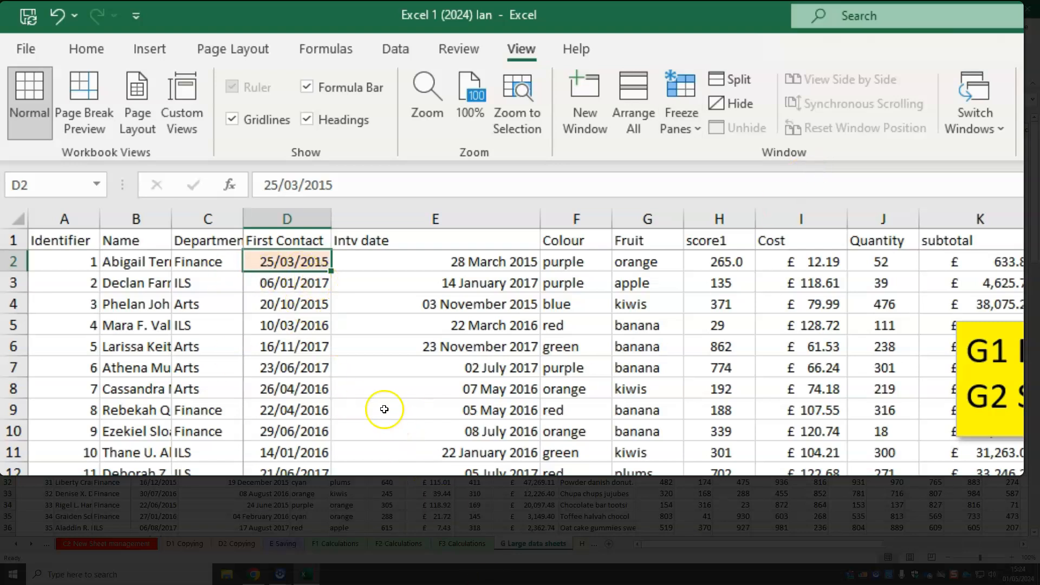
{"action": "scroll", "coordinate": [379, 407], "scroll_direction": "down", "scroll_amount": 3}
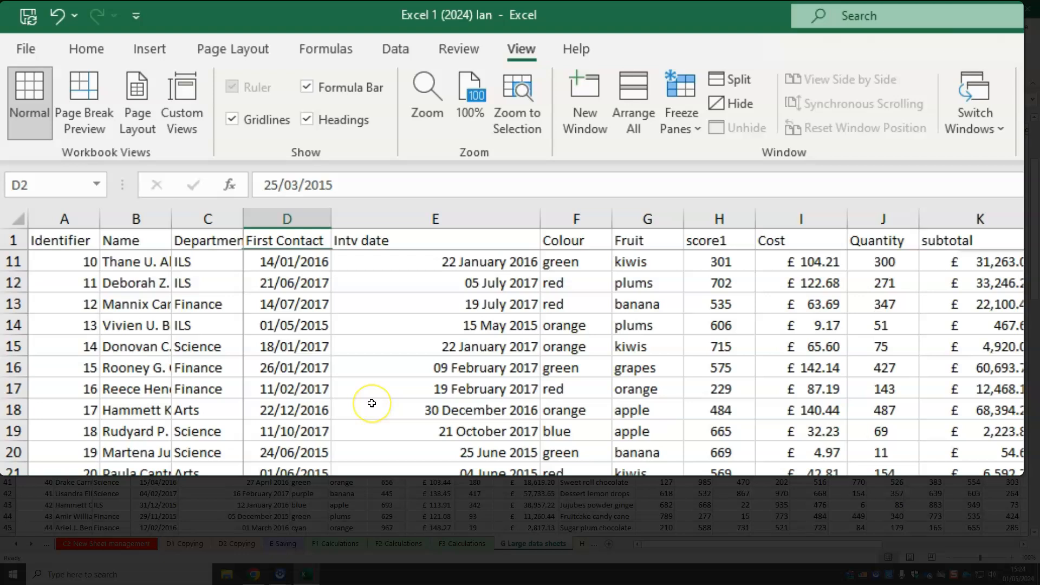
Widen the Name column B so the full names fit within the frozen columns, and review the freeze pane options
{"action": "scroll", "coordinate": [373, 403], "scroll_direction": "up", "scroll_amount": 3}
{"action": "mouse_move", "coordinate": [647, 543]}
{"action": "left_mouse_down"}
{"action": "mouse_move", "coordinate": [711, 535]}
{"action": "mouse_move", "coordinate": [638, 545]}
{"action": "left_mouse_up"}
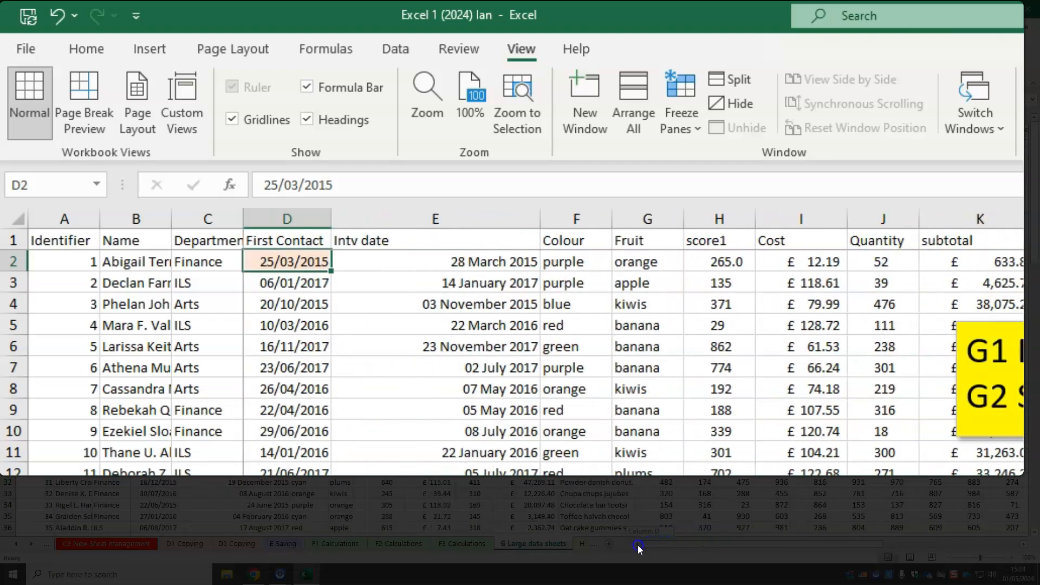
{"action": "left_click_drag", "start_coordinate": [172, 215], "coordinate": [248, 215]}
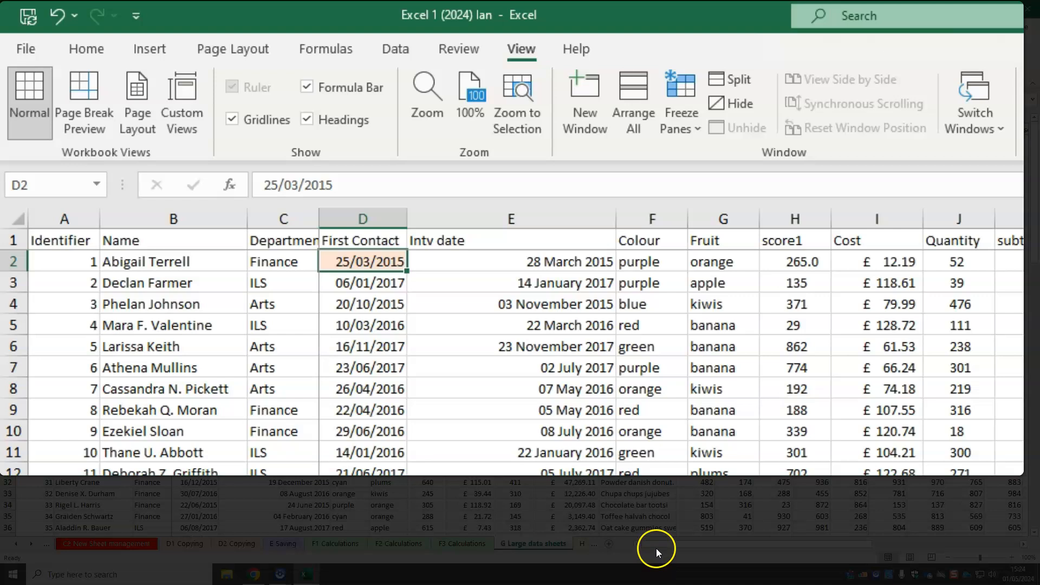
{"action": "left_click_drag", "start_coordinate": [649, 545], "coordinate": [587, 550]}
{"action": "left_click", "coordinate": [675, 124]}
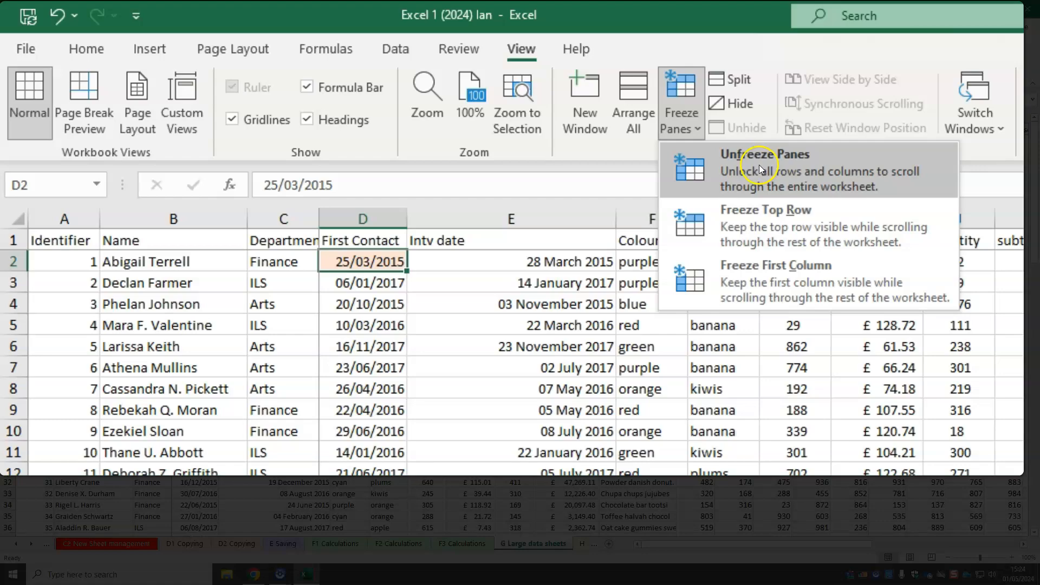
{"action": "left_click", "coordinate": [687, 18]}
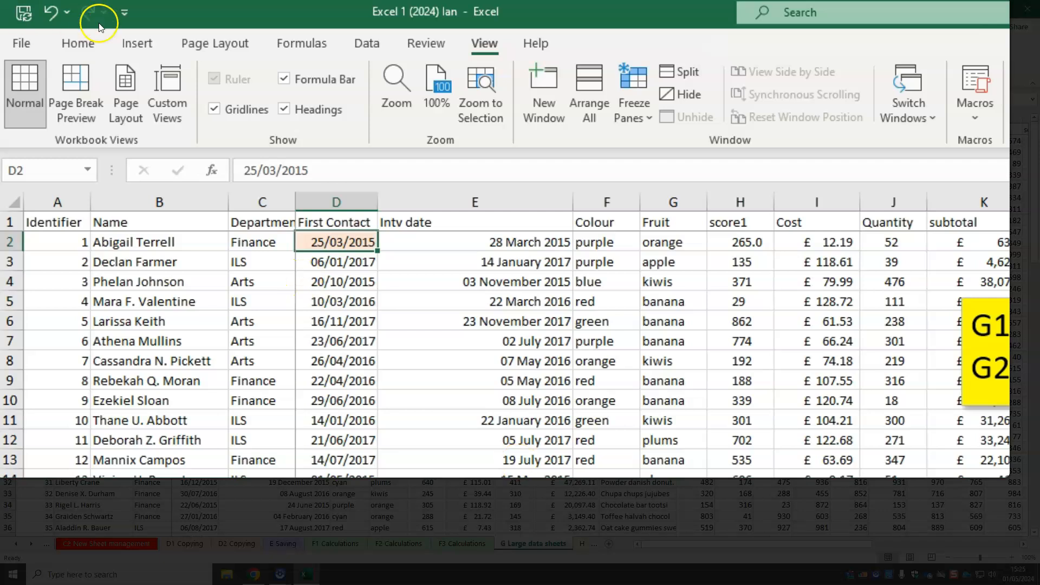
Set the range A1:I9 as the sheet's print area
{"action": "left_click", "coordinate": [242, 46]}
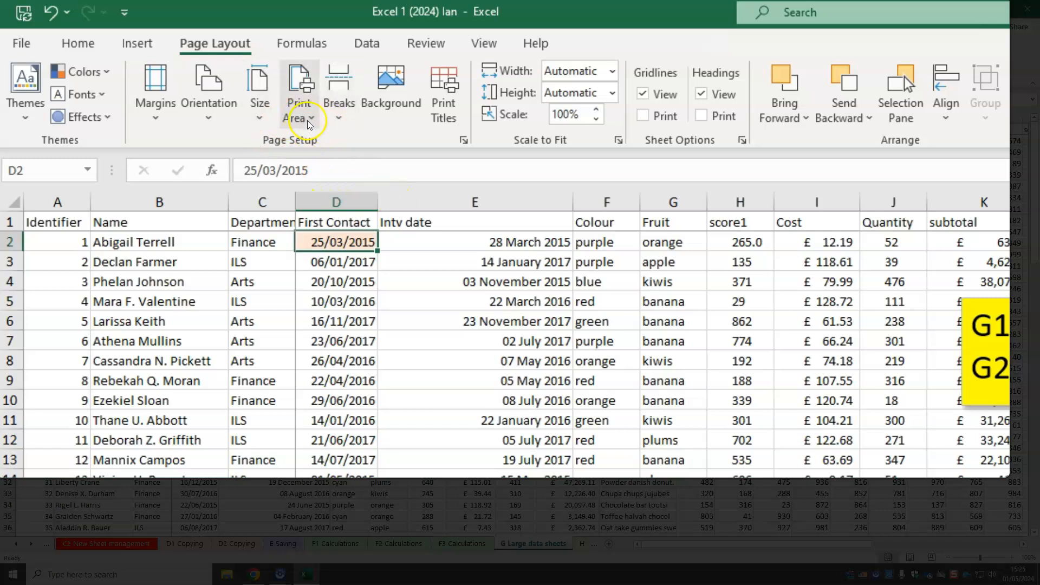
{"action": "left_click_drag", "start_coordinate": [89, 230], "coordinate": [737, 472]}
{"action": "left_click_drag", "start_coordinate": [418, 353], "coordinate": [845, 394]}
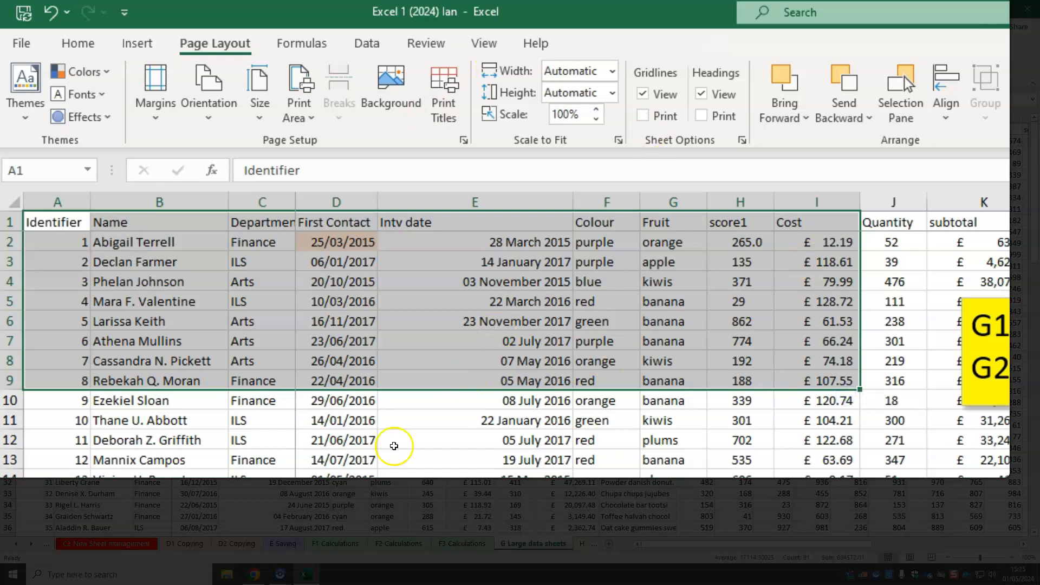
{"action": "left_click", "coordinate": [310, 127]}
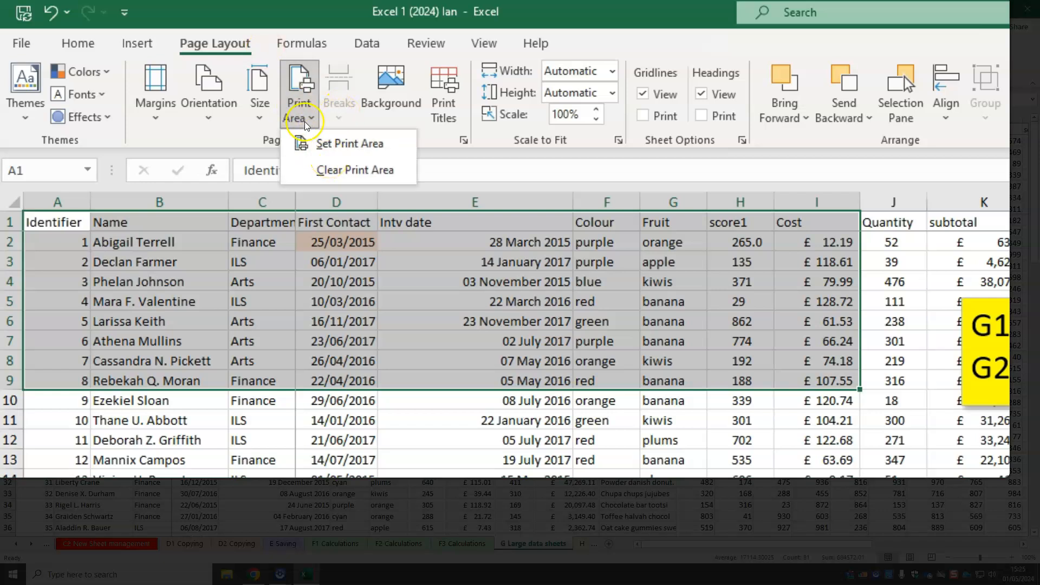
{"action": "left_click", "coordinate": [383, 153]}
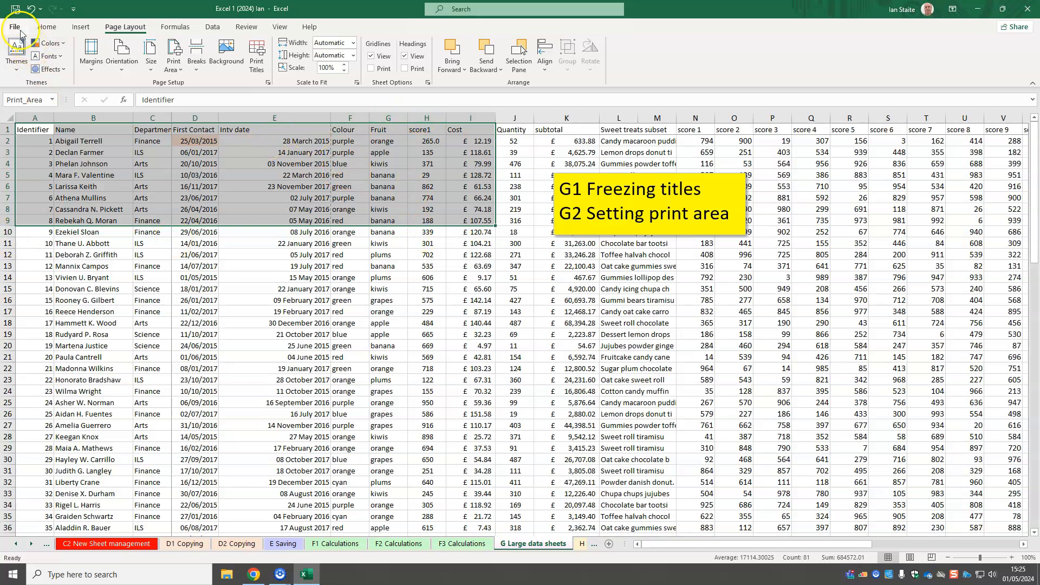
Check the print preview of the selected print area and return to the sheet
{"action": "left_click", "coordinate": [17, 29]}
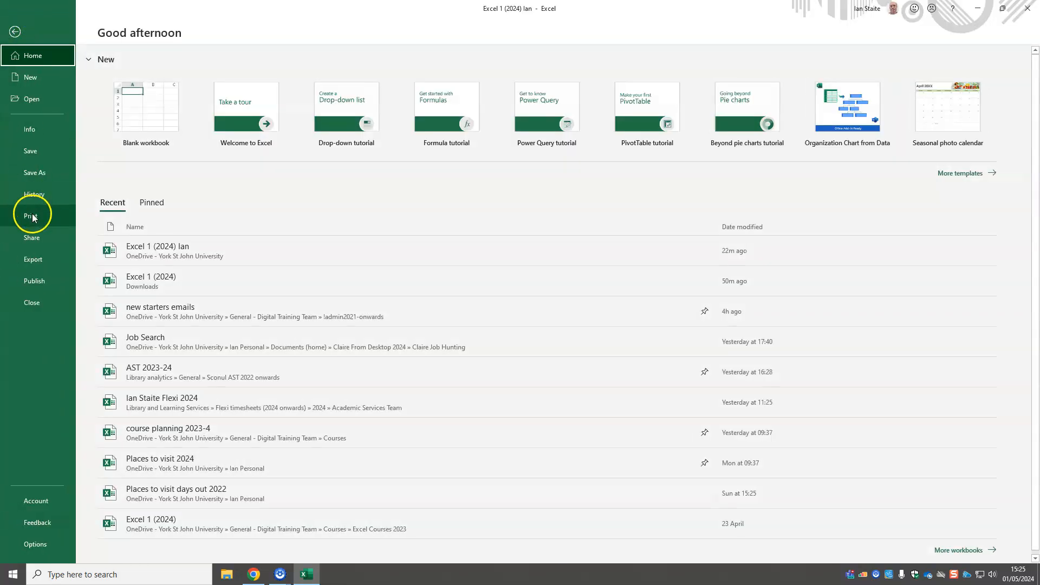
{"action": "left_click", "coordinate": [31, 216]}
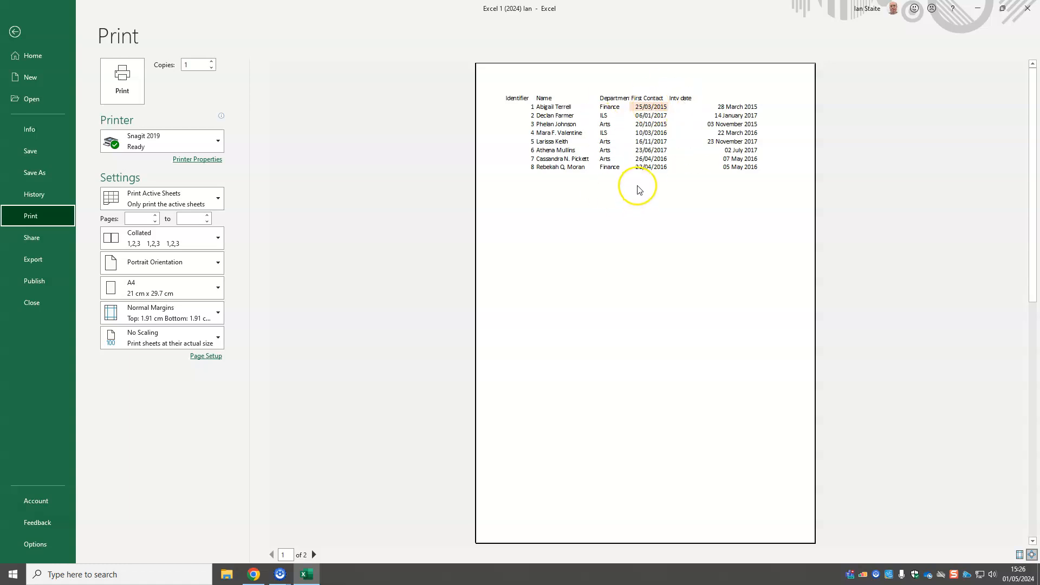
{"action": "left_click", "coordinate": [14, 31]}
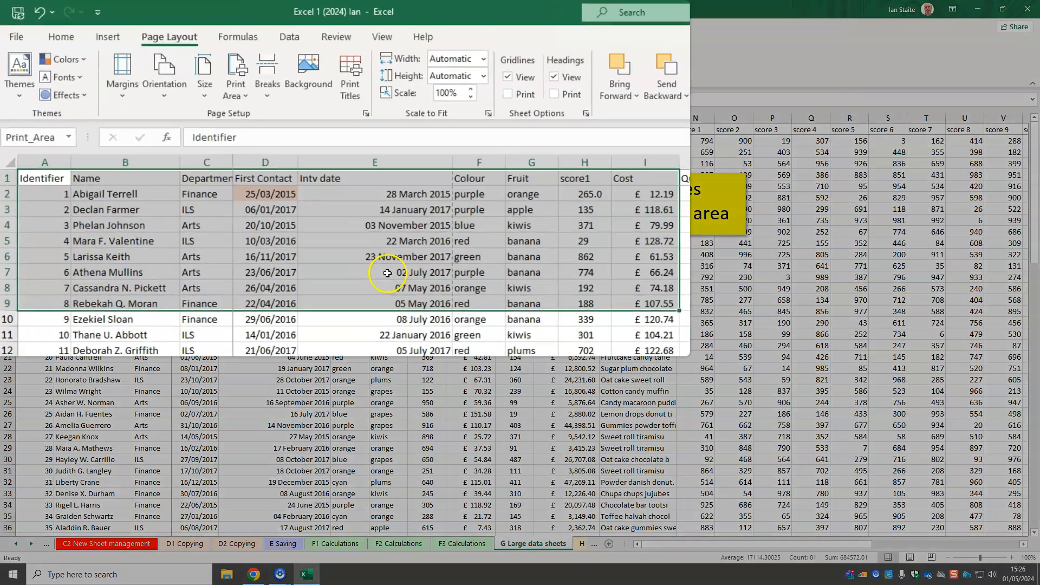
Clear the print area from the large data sheet
{"action": "left_click", "coordinate": [282, 198]}
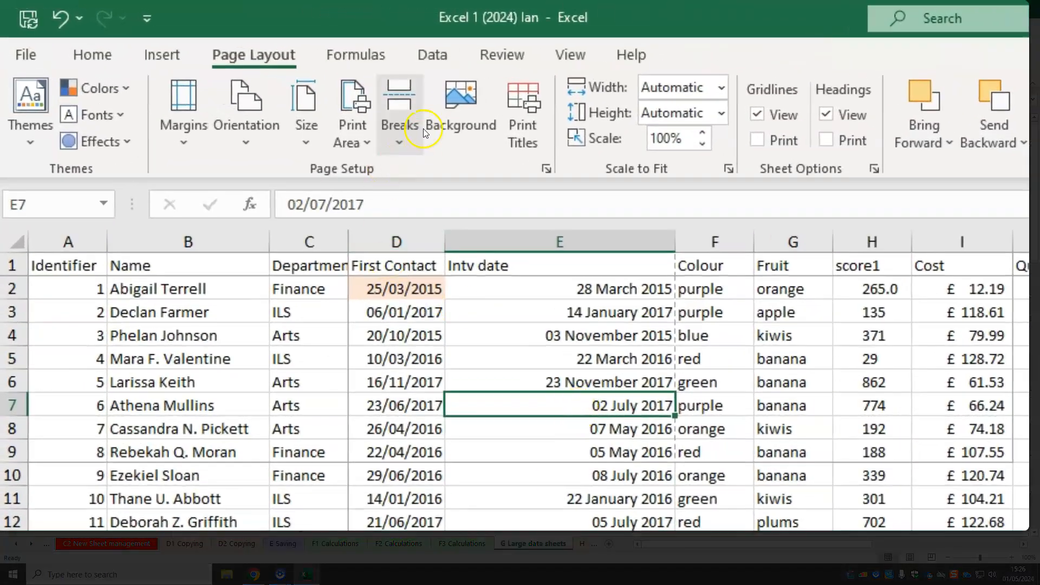
{"action": "left_click", "coordinate": [369, 139]}
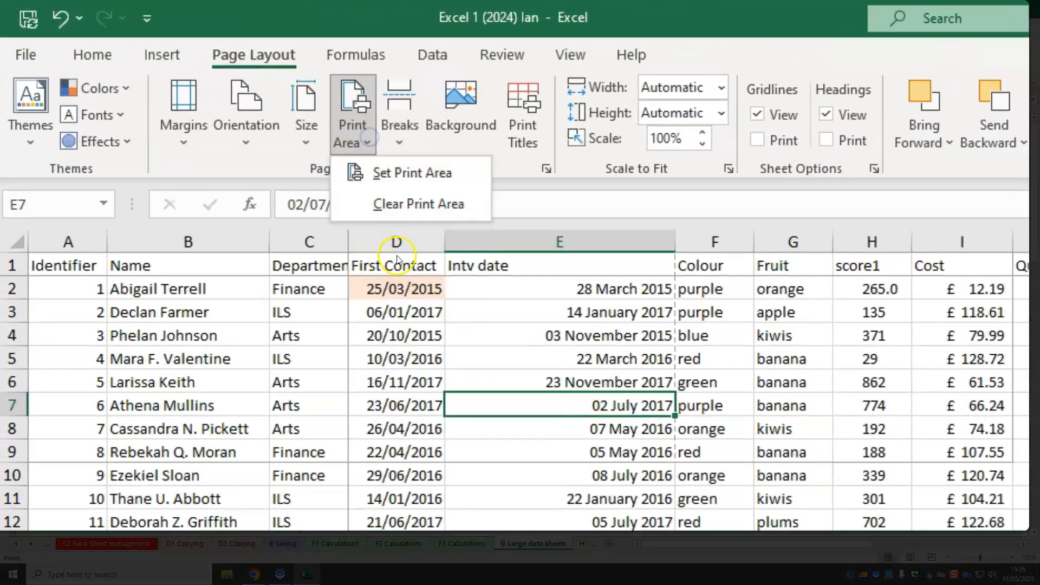
{"action": "left_click", "coordinate": [382, 205]}
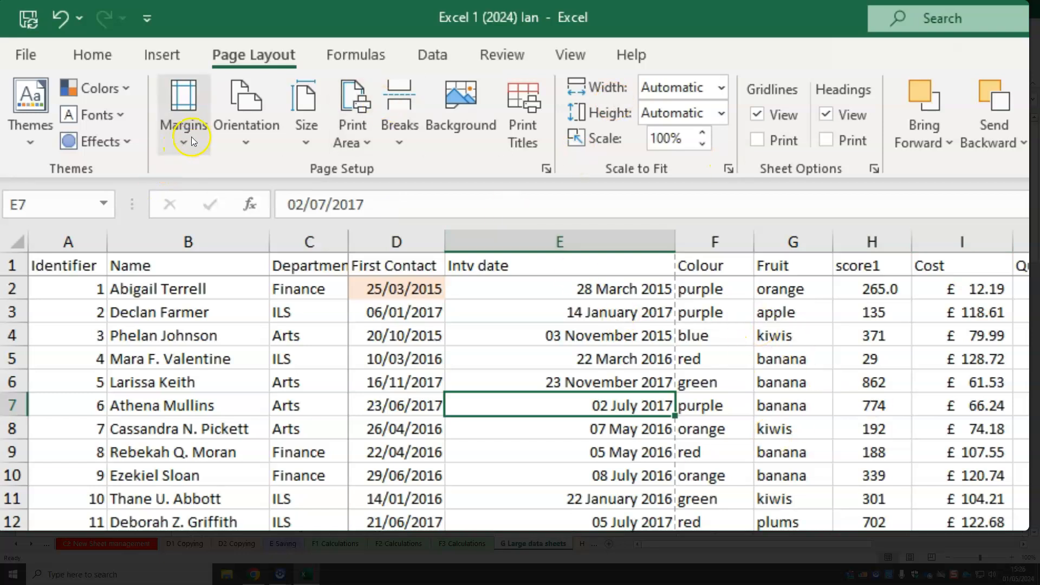
Set the page to landscape orientation with narrow margins, and check the available paper sizes
{"action": "left_click", "coordinate": [262, 152]}
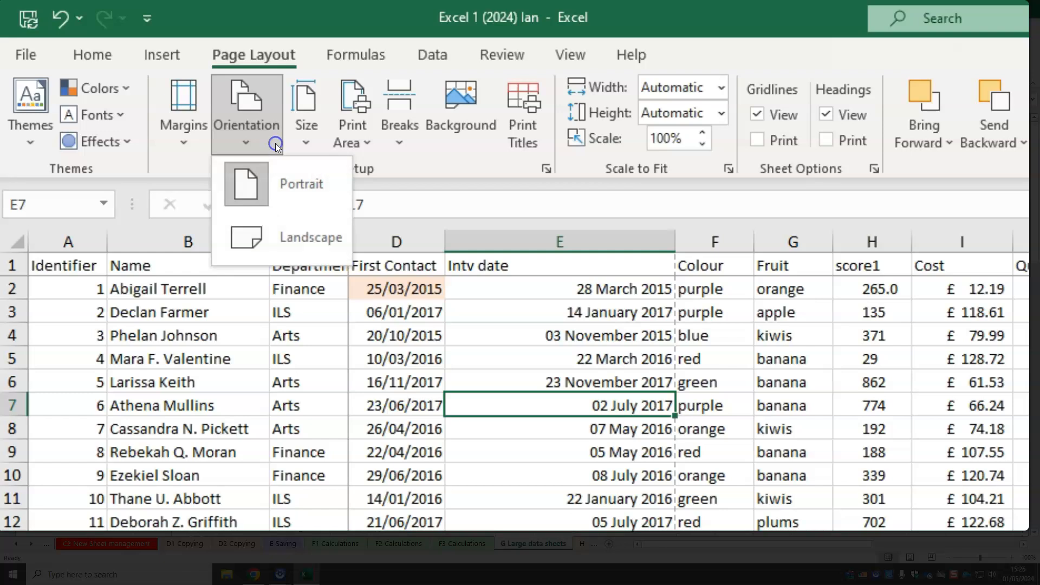
{"action": "left_click", "coordinate": [288, 229]}
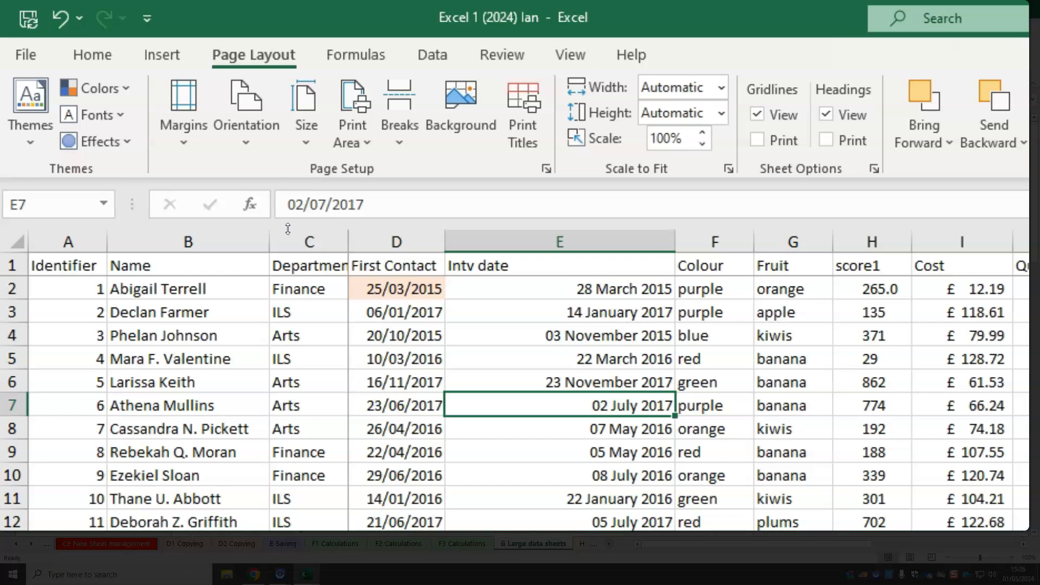
{"action": "left_click", "coordinate": [186, 134]}
{"action": "left_click", "coordinate": [290, 368]}
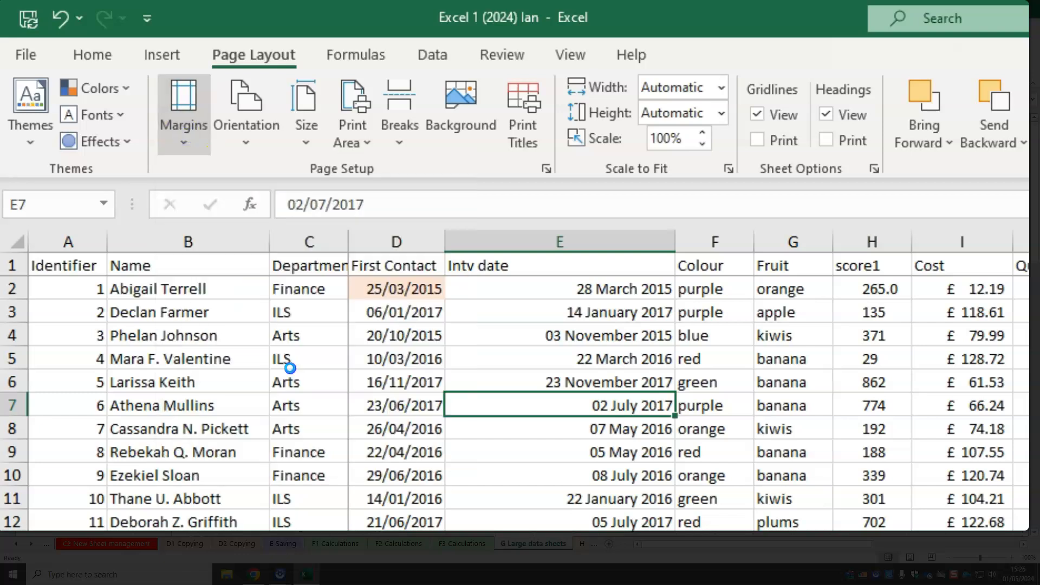
{"action": "left_click", "coordinate": [309, 138]}
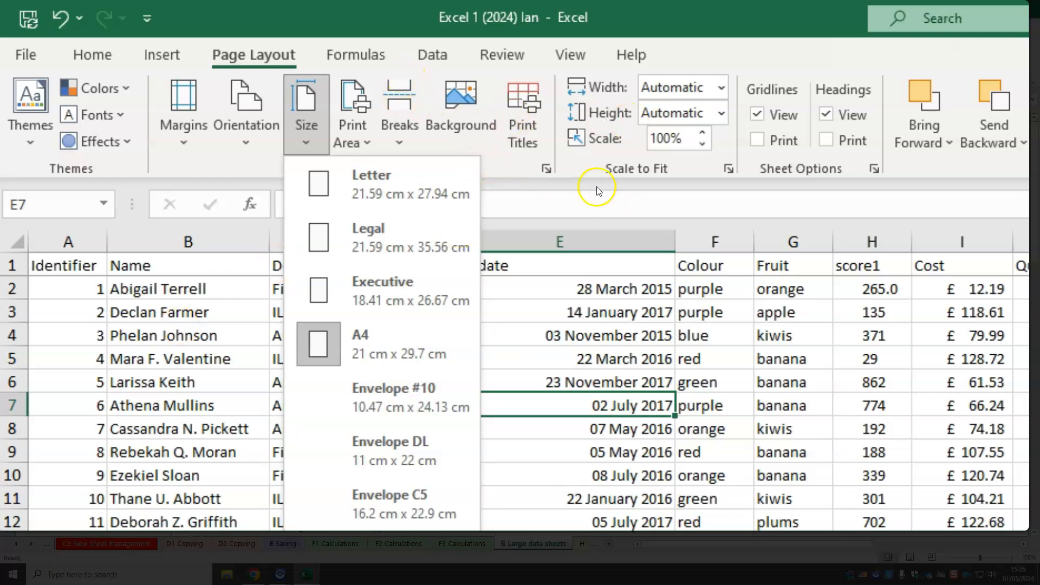
{"action": "left_click", "coordinate": [580, 159]}
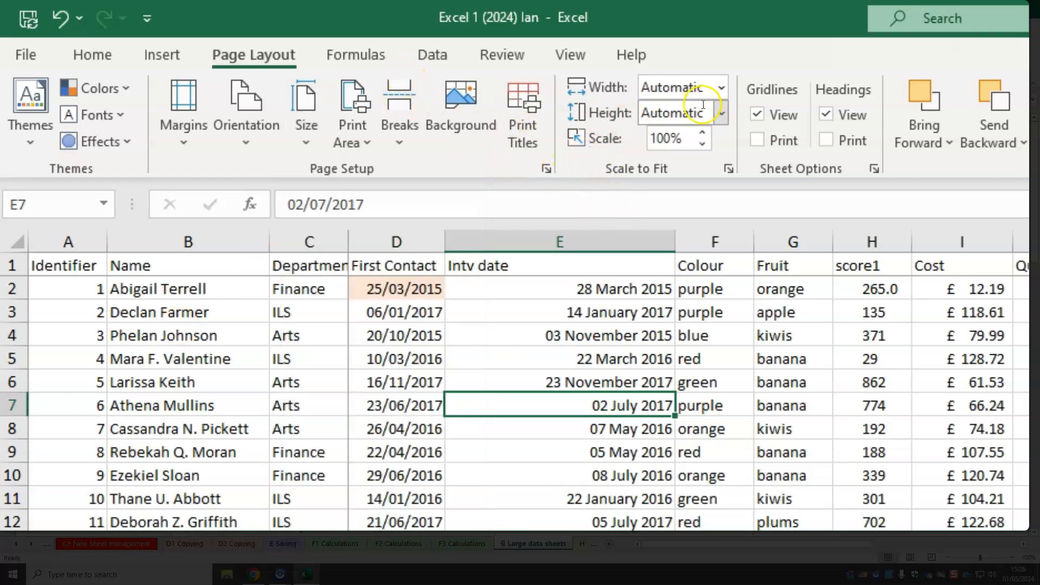
Scale the printout to fit 1 page wide and 1 page high
{"action": "left_click", "coordinate": [724, 89]}
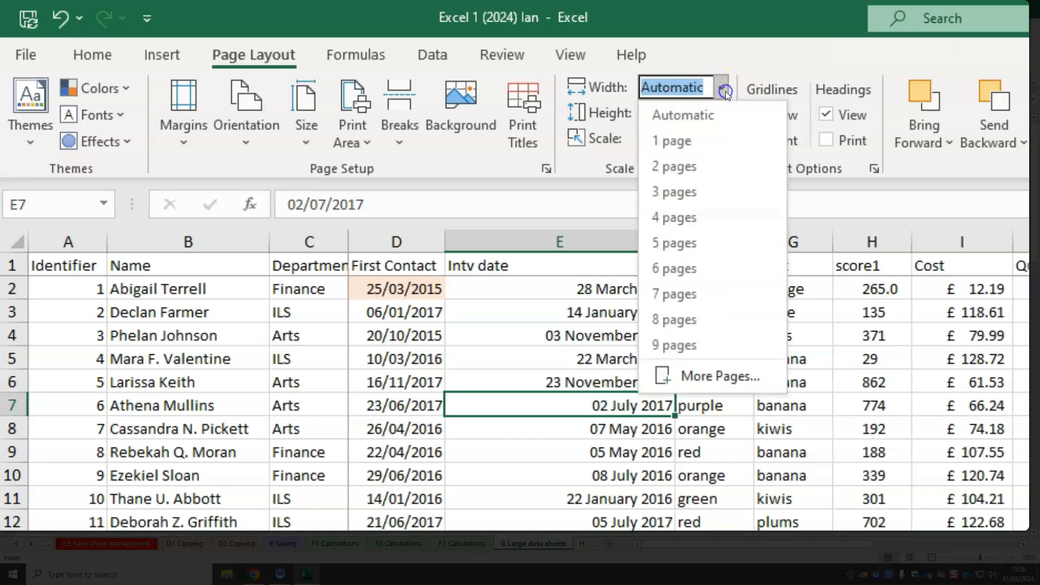
{"action": "left_click", "coordinate": [717, 140]}
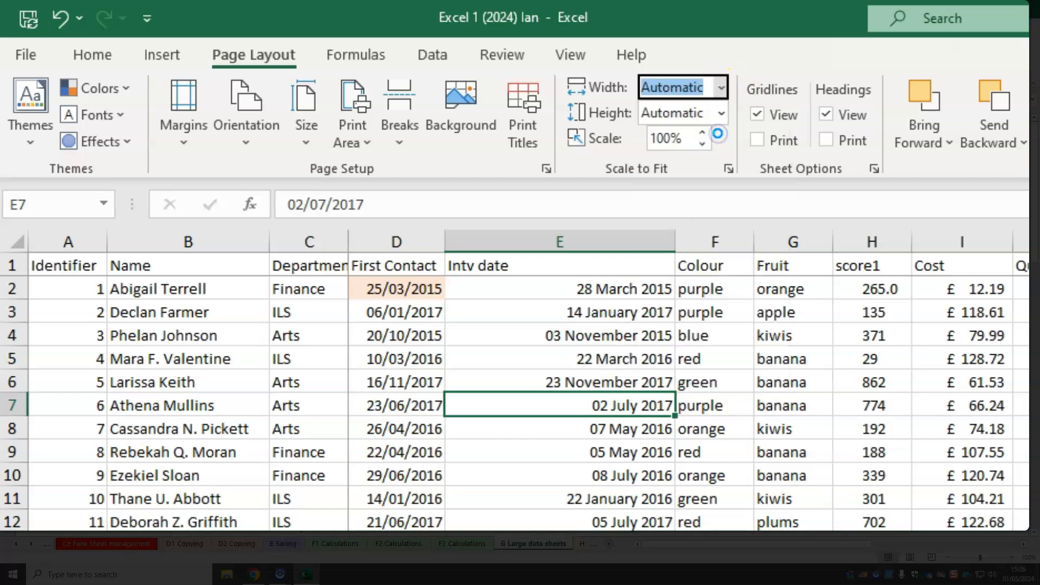
{"action": "left_click", "coordinate": [729, 115]}
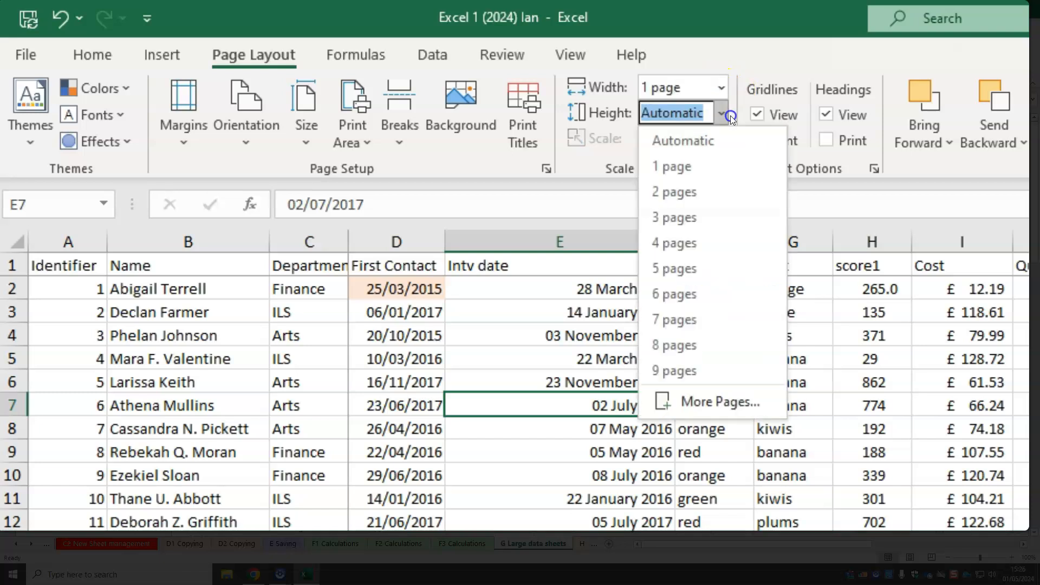
{"action": "left_click", "coordinate": [710, 164]}
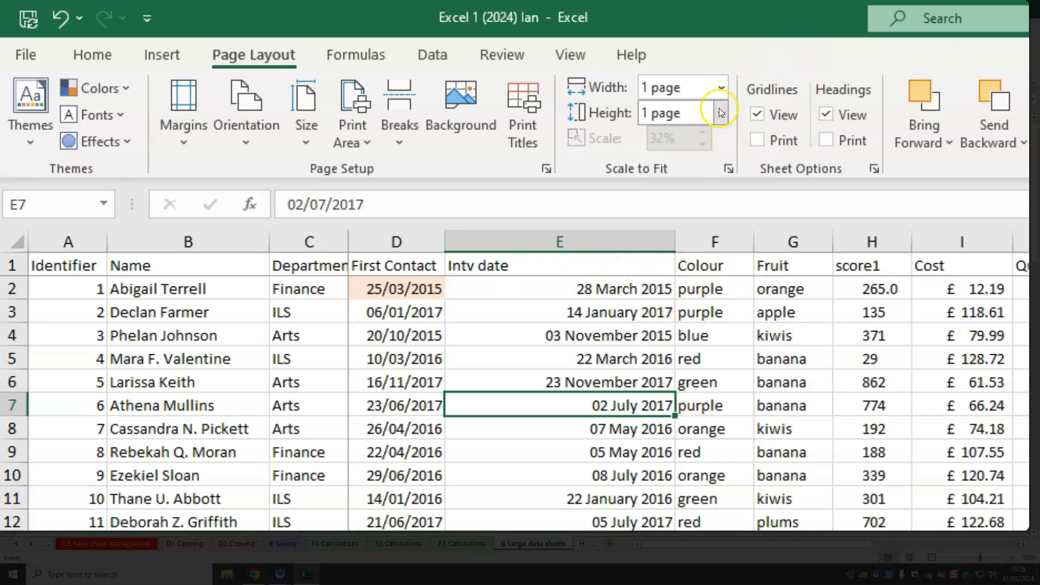
Scale the printout to fit 2 pages wide and 2 pages high
{"action": "left_click", "coordinate": [722, 88]}
{"action": "left_click", "coordinate": [677, 165]}
{"action": "left_click", "coordinate": [722, 113]}
{"action": "left_click", "coordinate": [719, 168]}
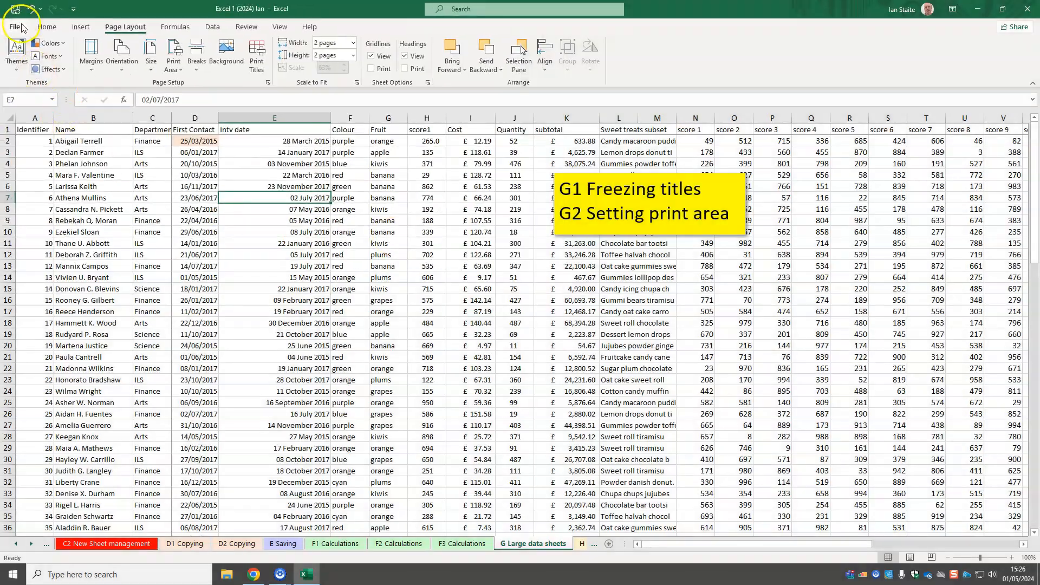
Check the print preview of the scaled landscape sheet and return to the workbook
{"action": "left_click", "coordinate": [22, 28]}
{"action": "left_click", "coordinate": [43, 222]}
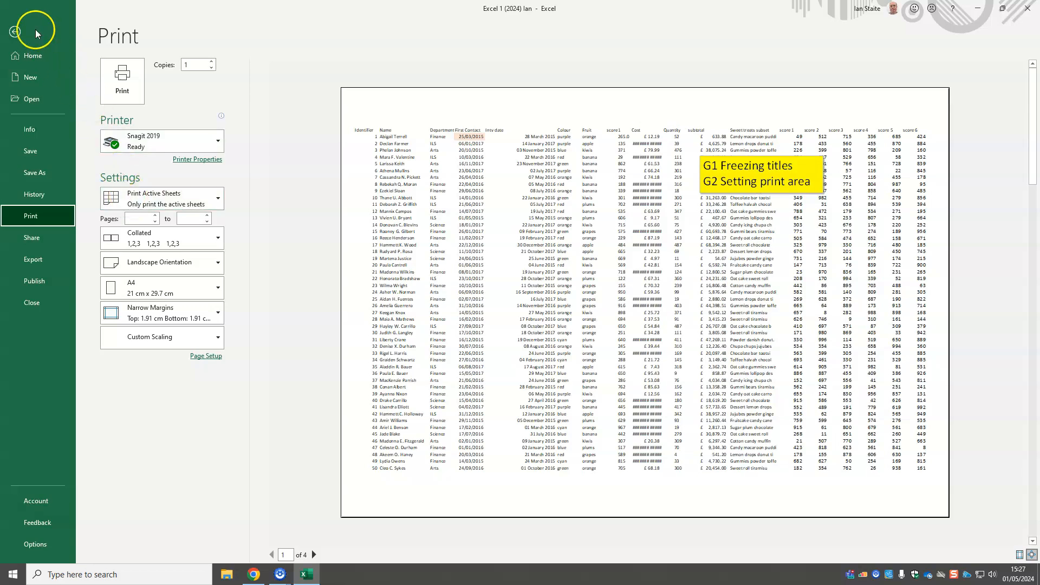
{"action": "left_click", "coordinate": [15, 32]}
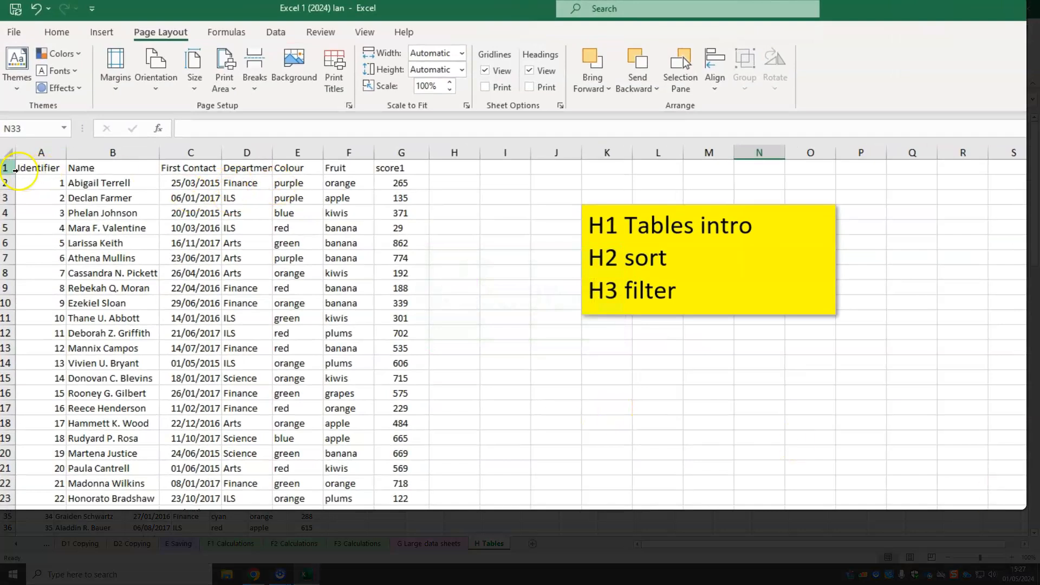
Examine the heading row and the first individual records on the H Tables sheet
{"action": "left_click", "coordinate": [15, 170]}
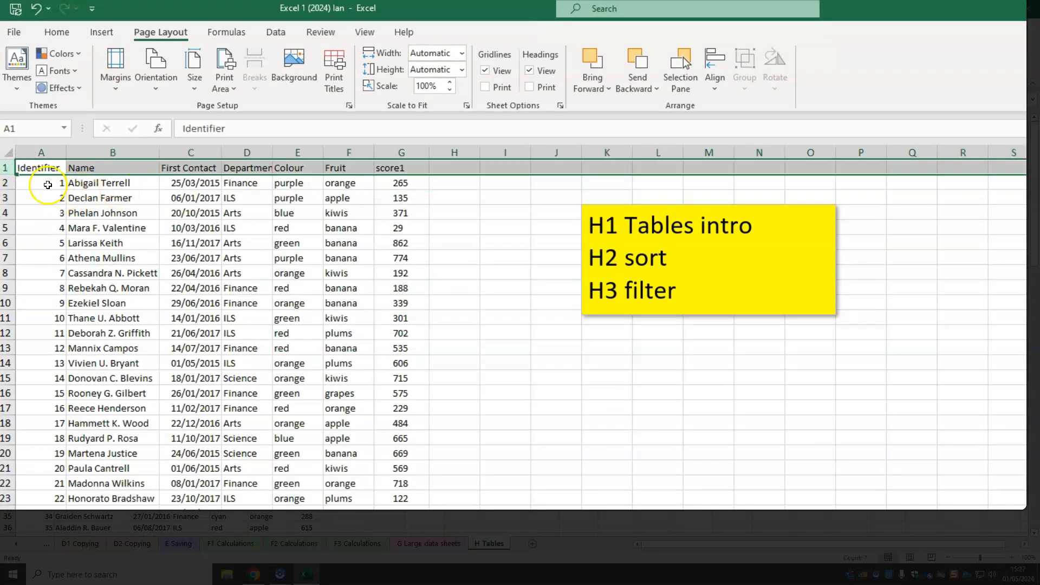
{"action": "left_click", "coordinate": [9, 184]}
{"action": "left_click", "coordinate": [8, 199]}
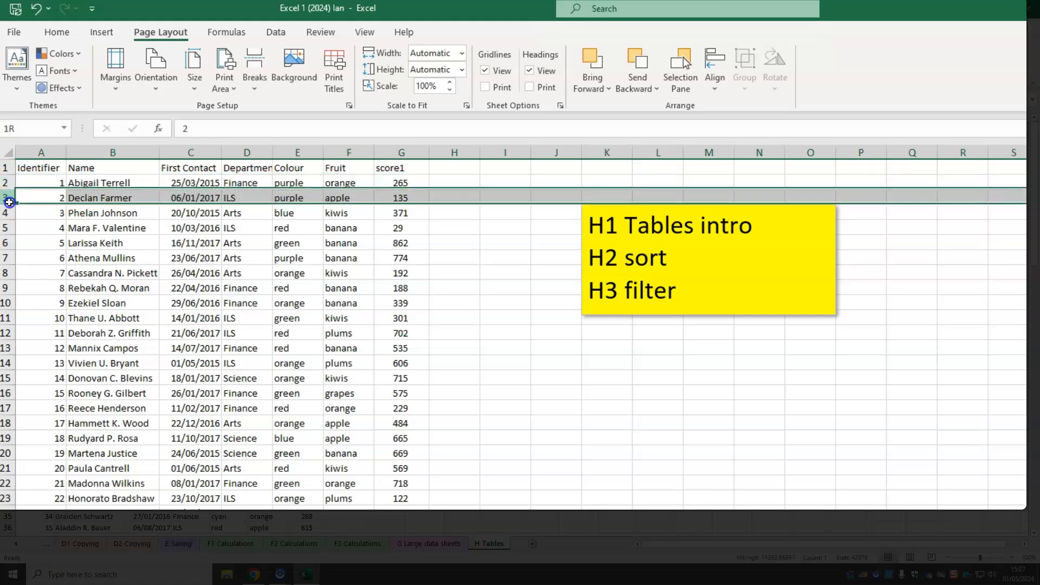
{"action": "left_click", "coordinate": [263, 228]}
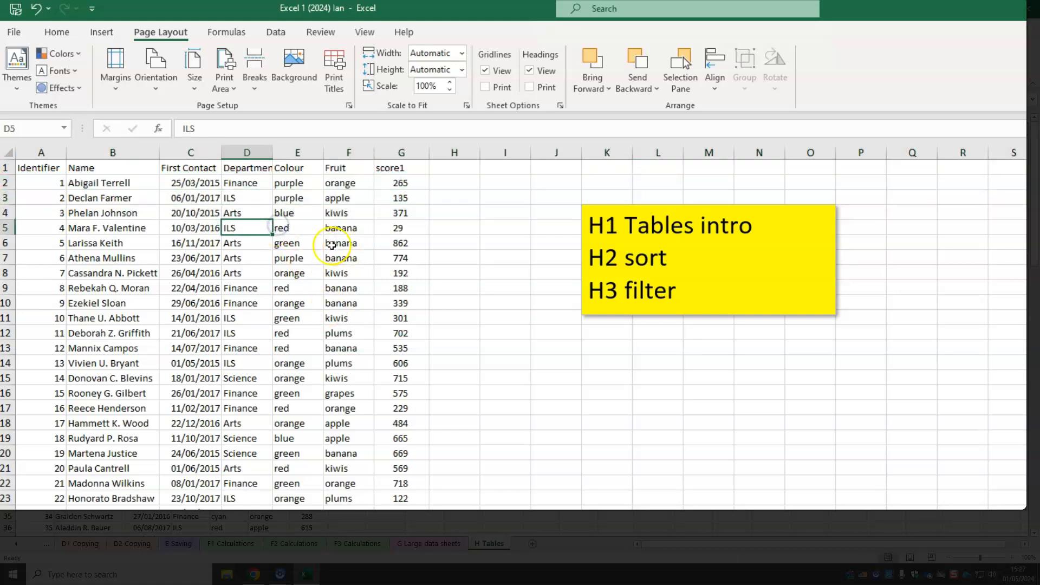
Format the data range A1:G101 as a table with headers, using a gold Medium table style
{"action": "left_click", "coordinate": [59, 34]}
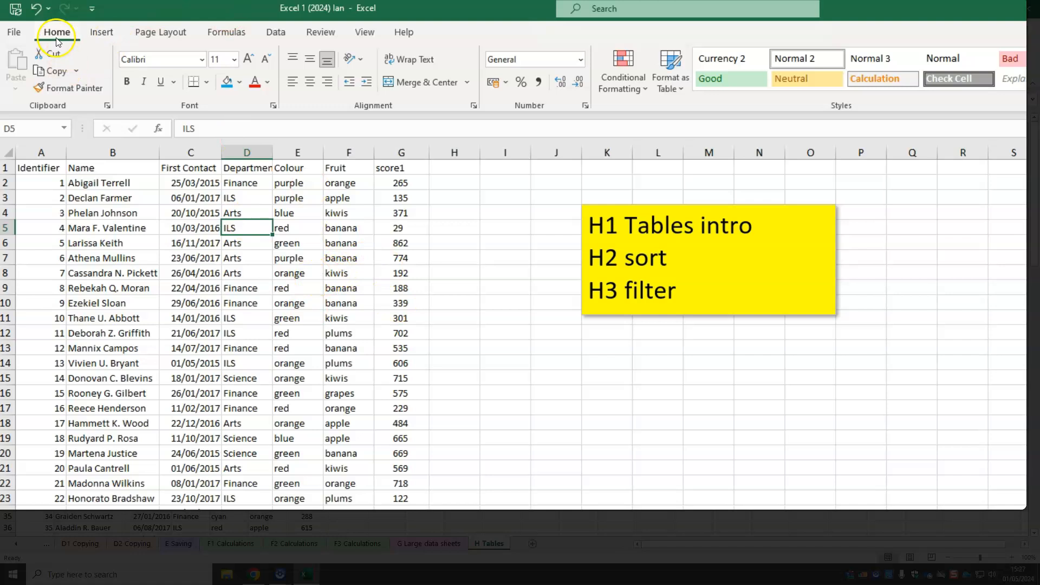
{"action": "left_click", "coordinate": [684, 92]}
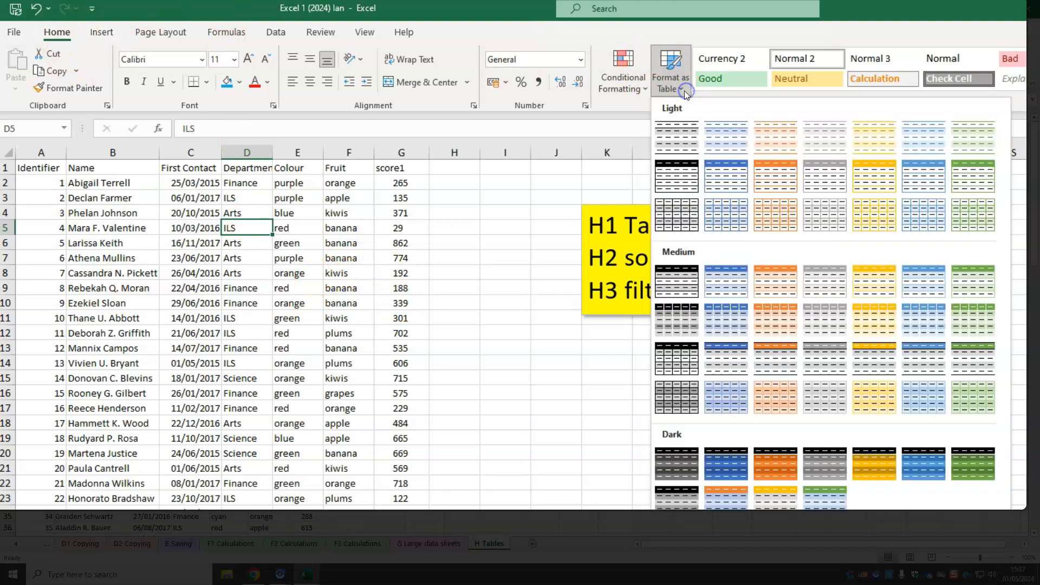
{"action": "left_click", "coordinate": [875, 289]}
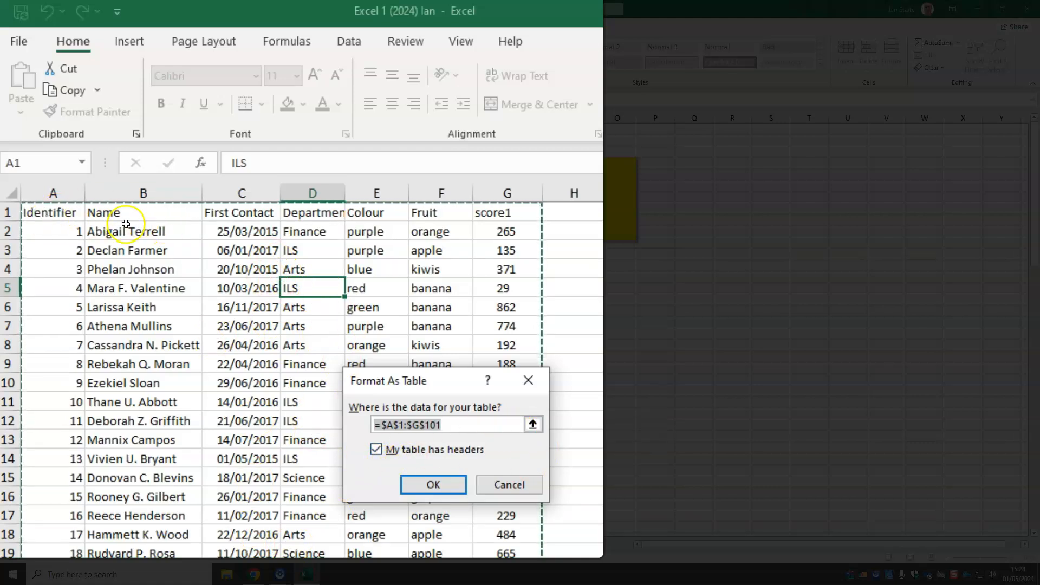
{"action": "left_click", "coordinate": [433, 485]}
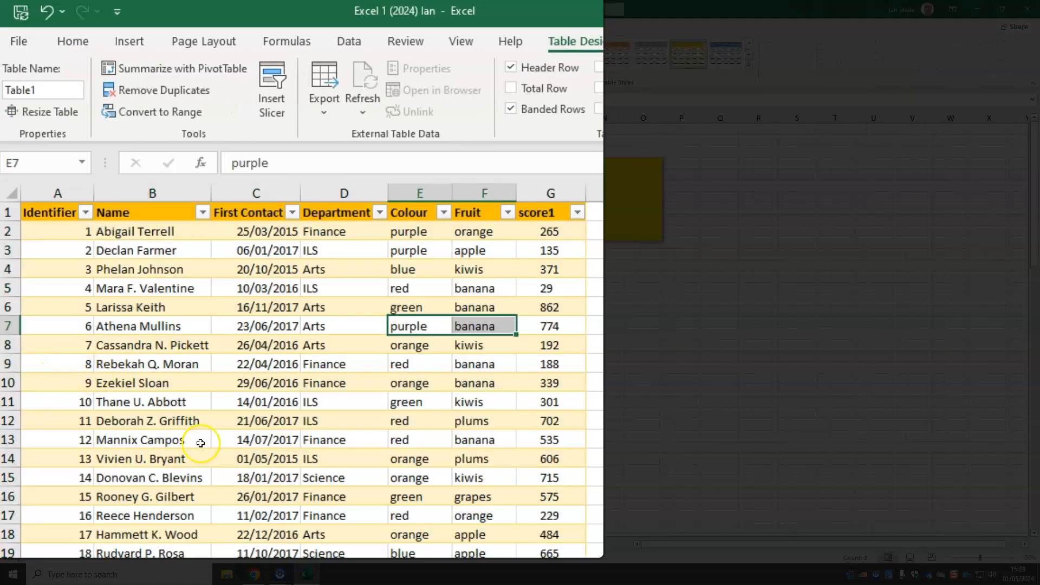
Examine the new table's records, selecting the whole first record in A2:G2
{"action": "left_click", "coordinate": [342, 270]}
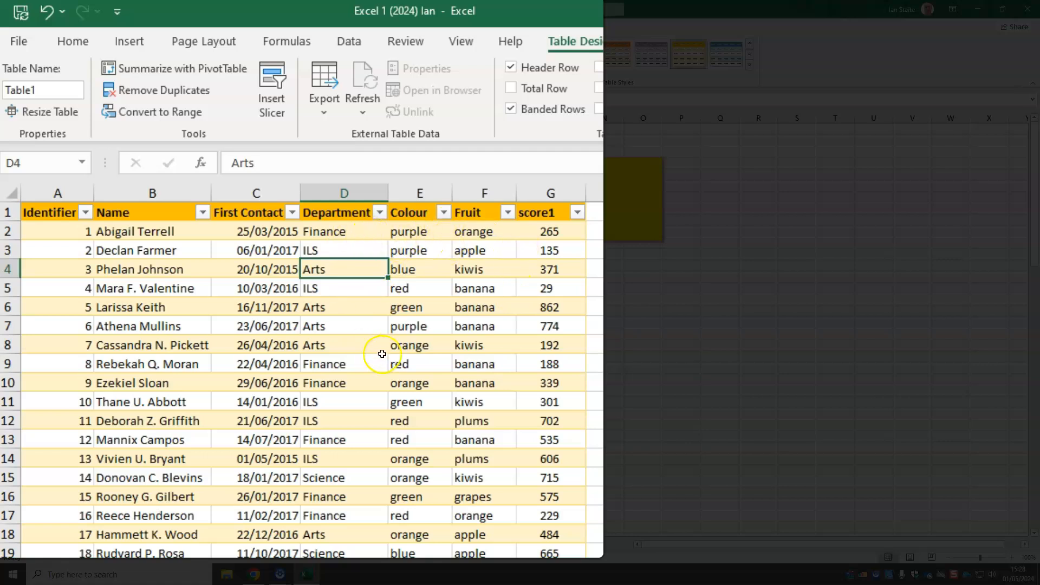
{"action": "left_click_drag", "start_coordinate": [88, 232], "coordinate": [553, 239]}
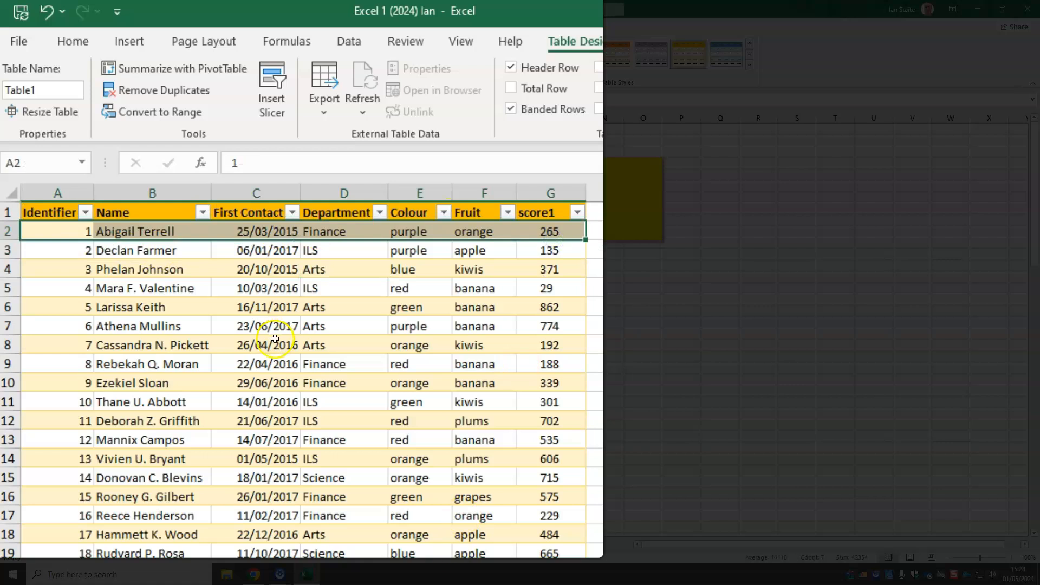
Sort the whole table alphabetically by the Name column from A to Z
{"action": "left_click", "coordinate": [300, 307]}
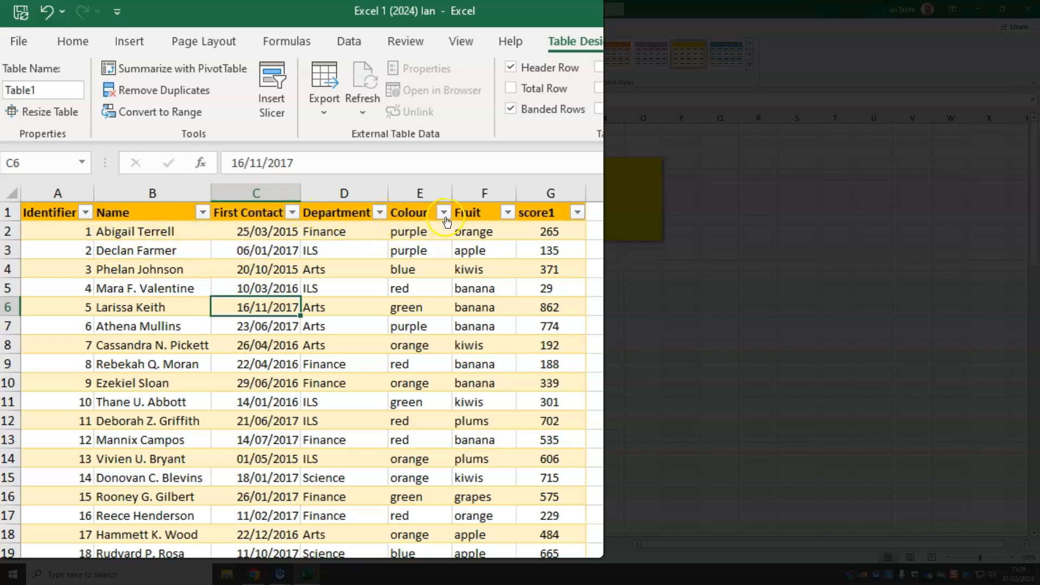
{"action": "left_click", "coordinate": [203, 213]}
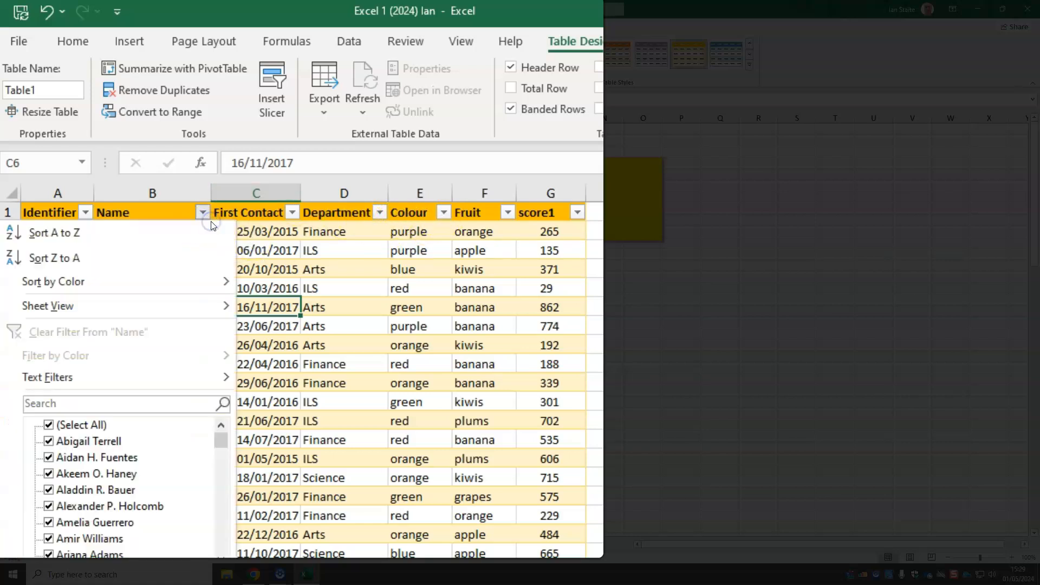
{"action": "left_click", "coordinate": [200, 245]}
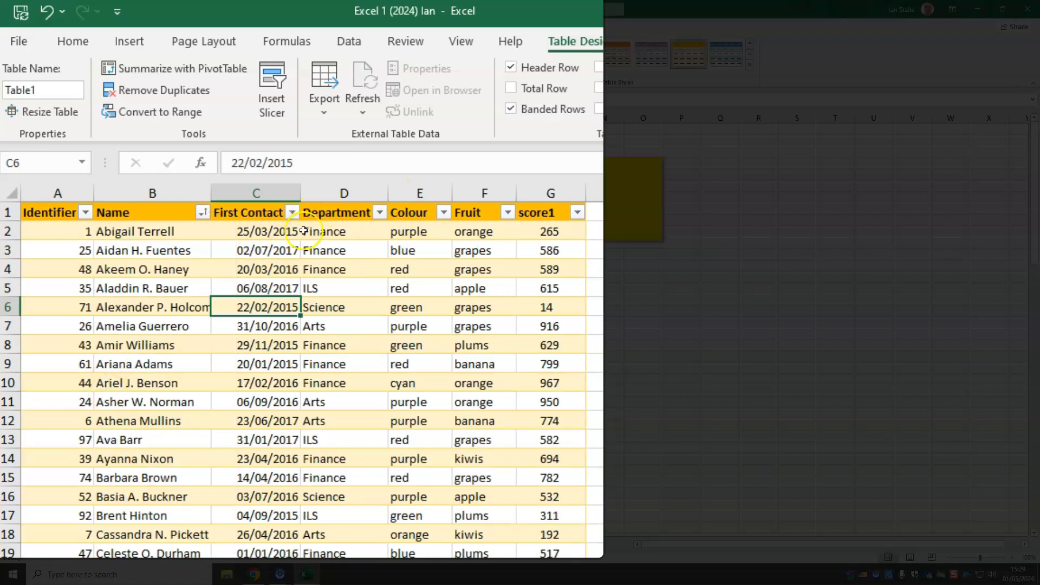
Sort the table by First Contact from oldest to newest, and re-sort it by score1 from smallest to largest
{"action": "left_click", "coordinate": [293, 213]}
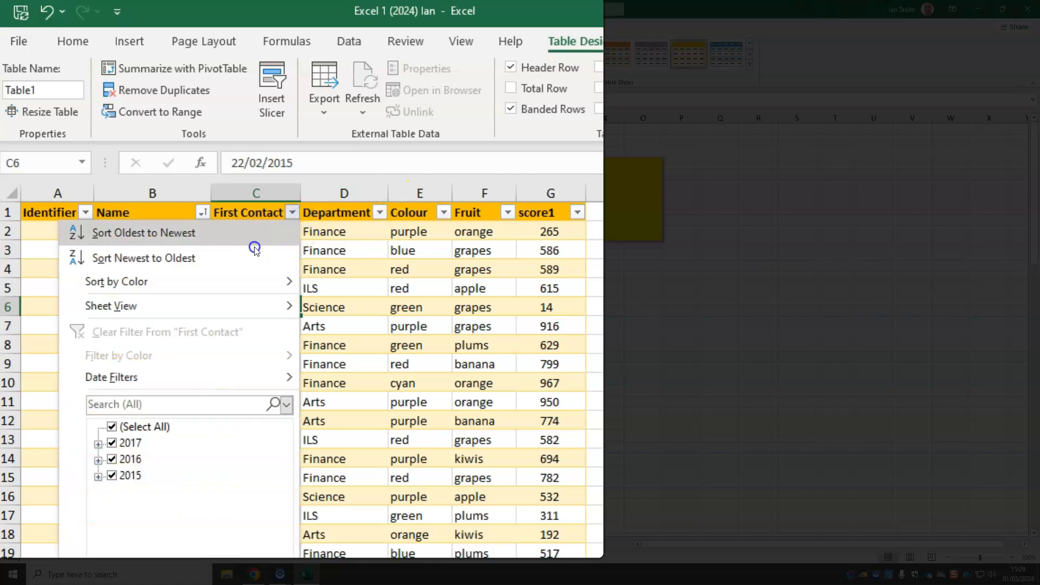
{"action": "left_click", "coordinate": [298, 231]}
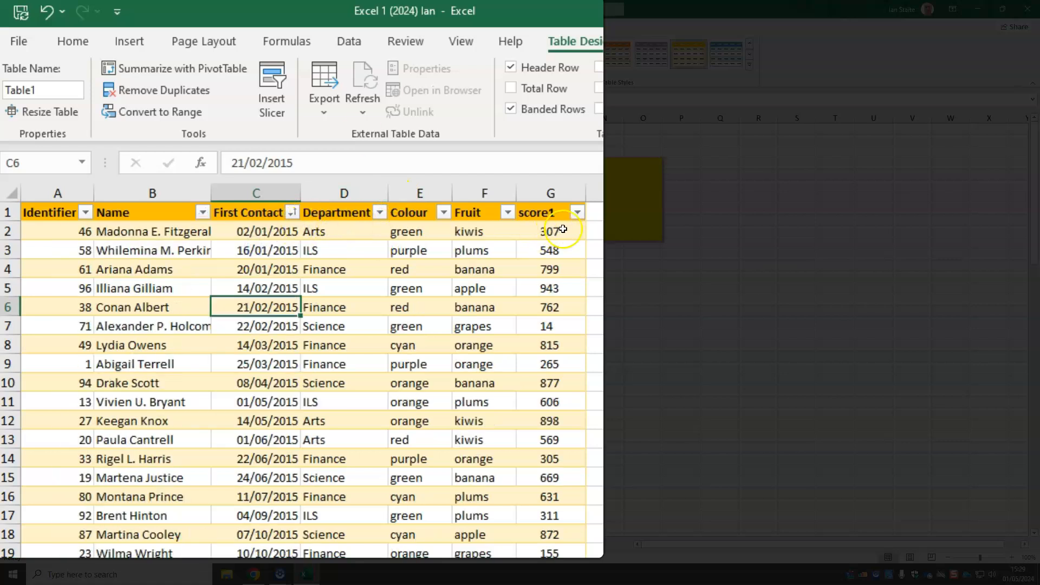
{"action": "left_click", "coordinate": [578, 212]}
{"action": "left_click", "coordinate": [528, 247]}
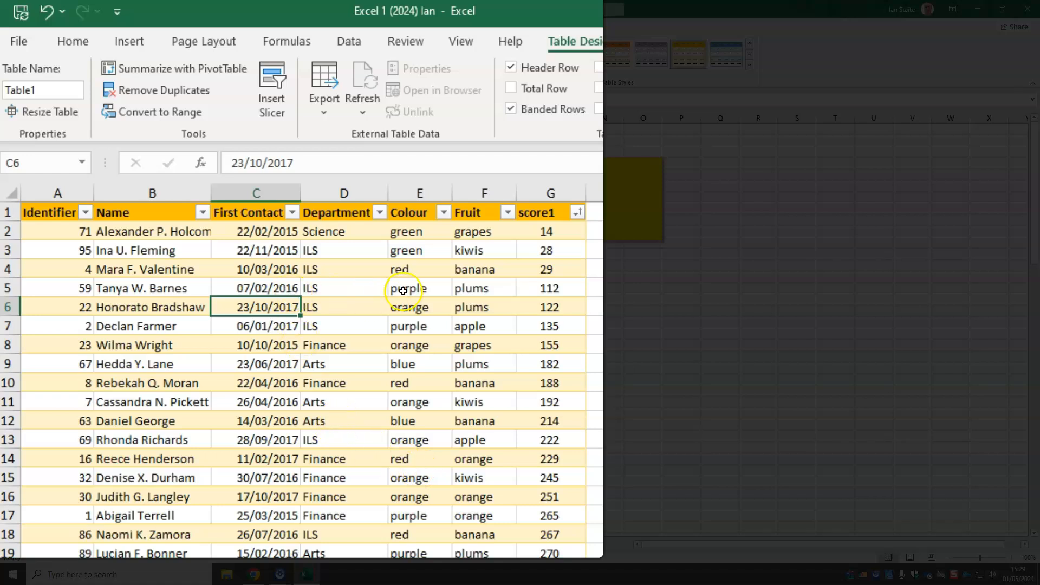
Filter the Colour column to show only green and orange records, and select the visible colour entries to check them
{"action": "left_click", "coordinate": [454, 217]}
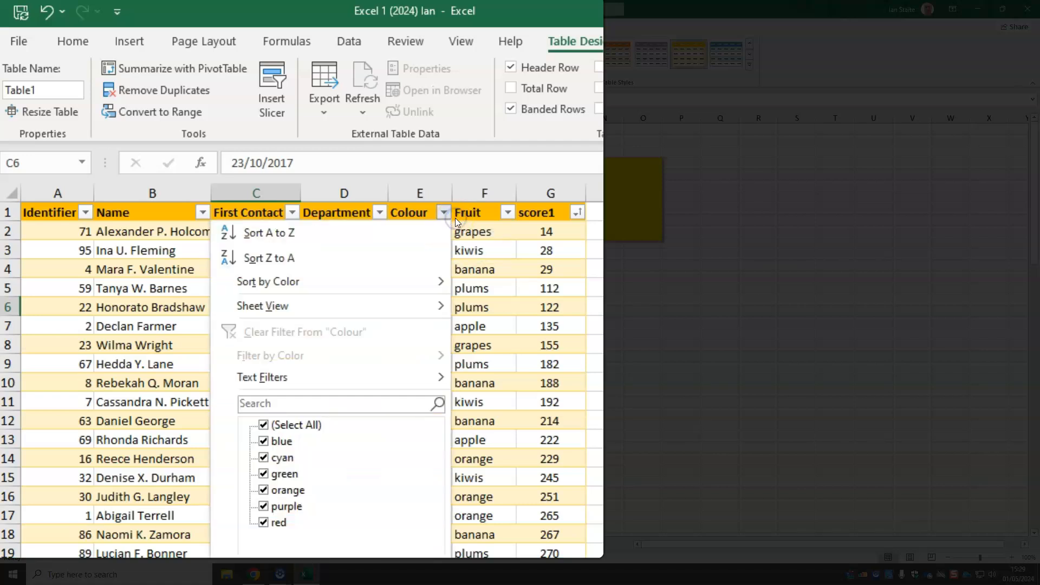
{"action": "left_click", "coordinate": [265, 425]}
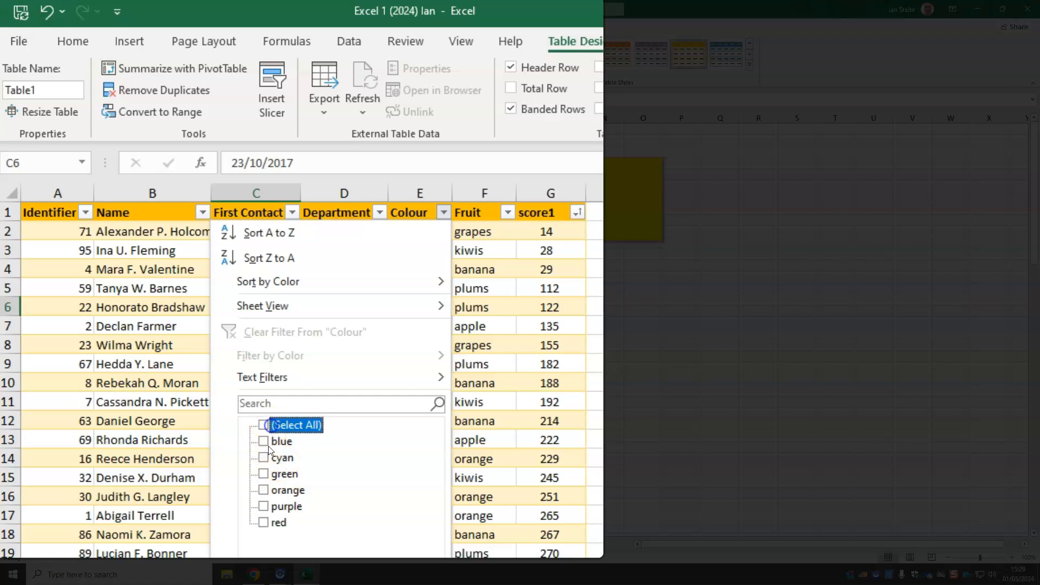
{"action": "left_click", "coordinate": [272, 475]}
{"action": "left_click", "coordinate": [264, 490]}
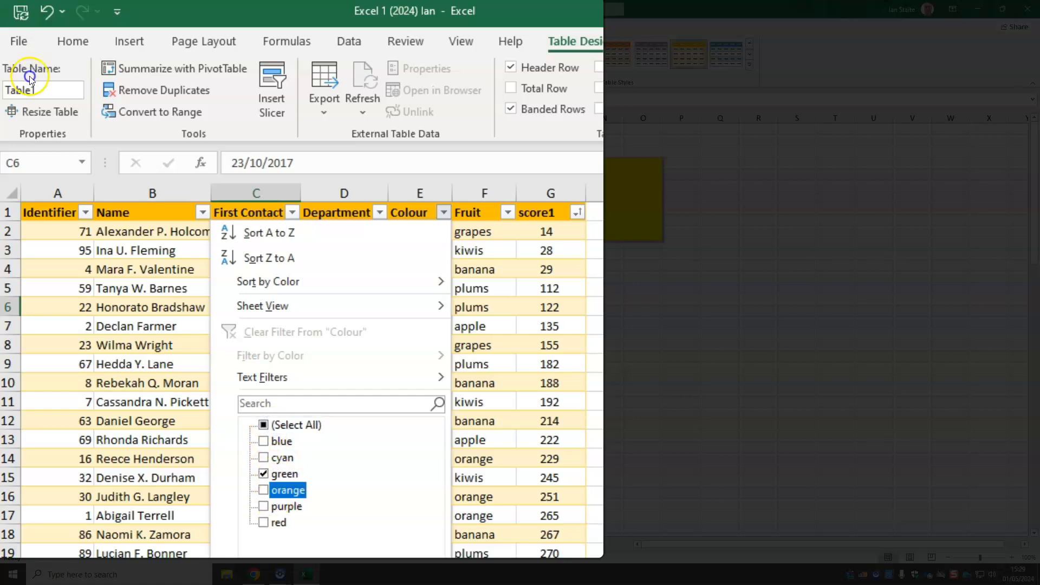
{"action": "left_click", "coordinate": [195, 363]}
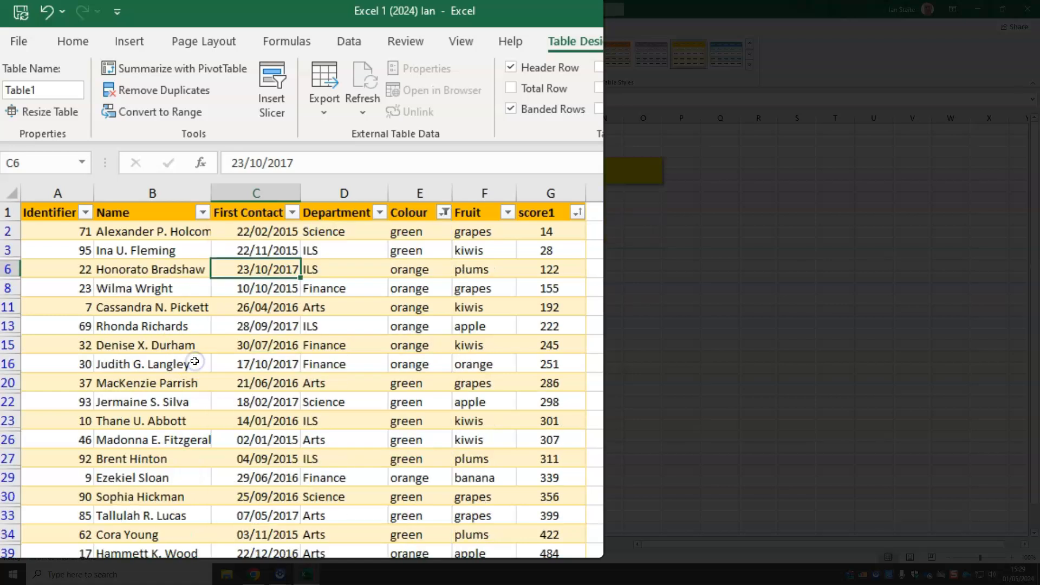
{"action": "left_click_drag", "start_coordinate": [425, 239], "coordinate": [248, 481]}
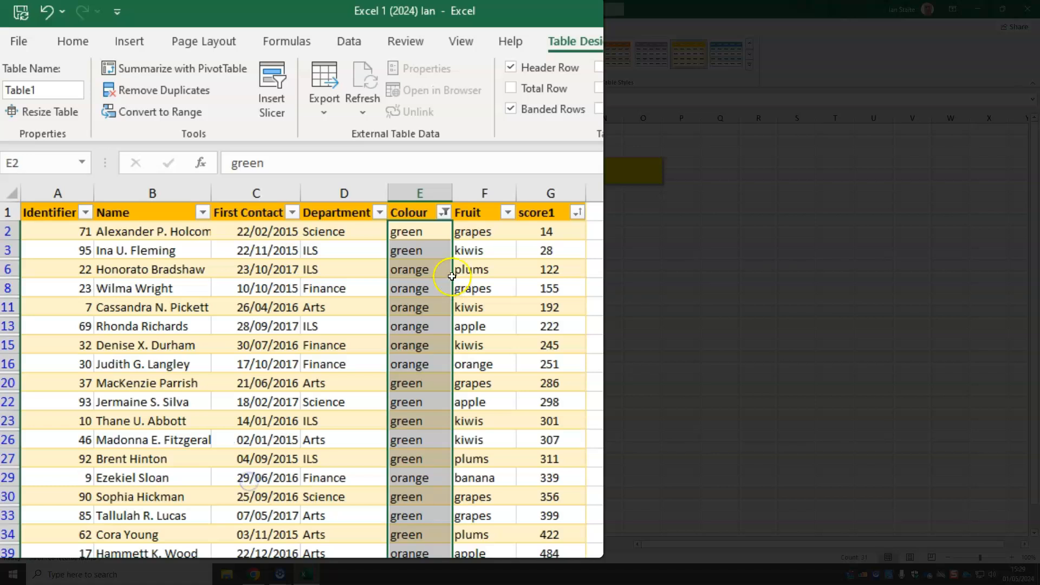
Filter the Fruit column to only kiwis and banana, and select the visible Colour and Fruit entries to check the combined filters
{"action": "left_click", "coordinate": [507, 212]}
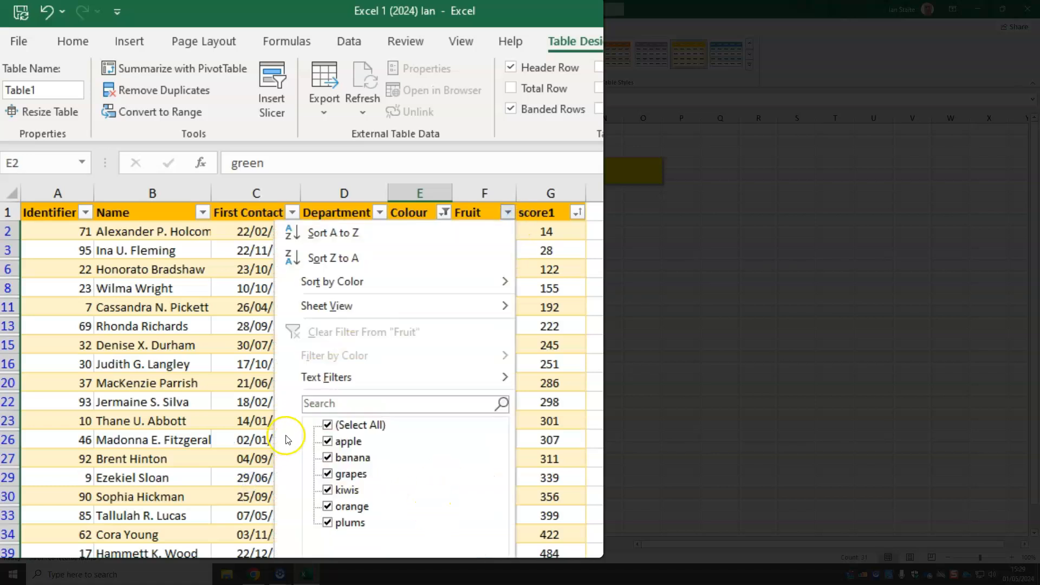
{"action": "left_click", "coordinate": [331, 426]}
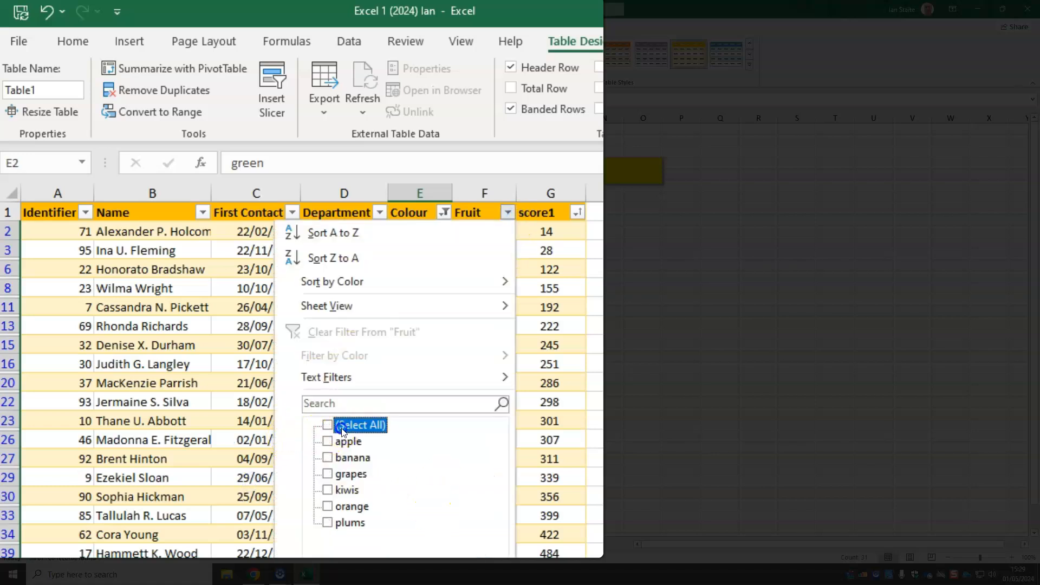
{"action": "left_click", "coordinate": [337, 495]}
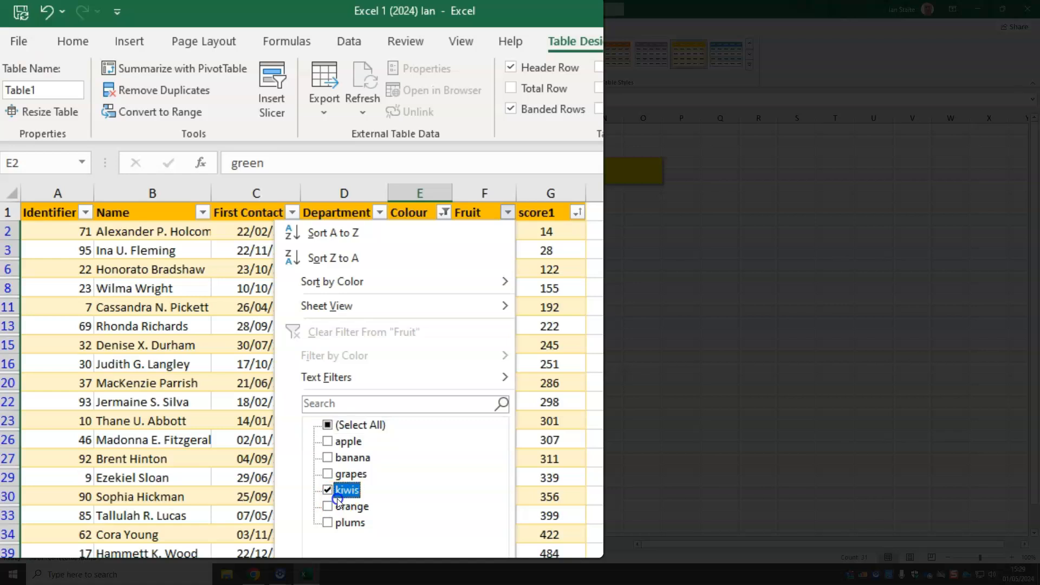
{"action": "left_click", "coordinate": [328, 458]}
{"action": "key", "text": "Return"}
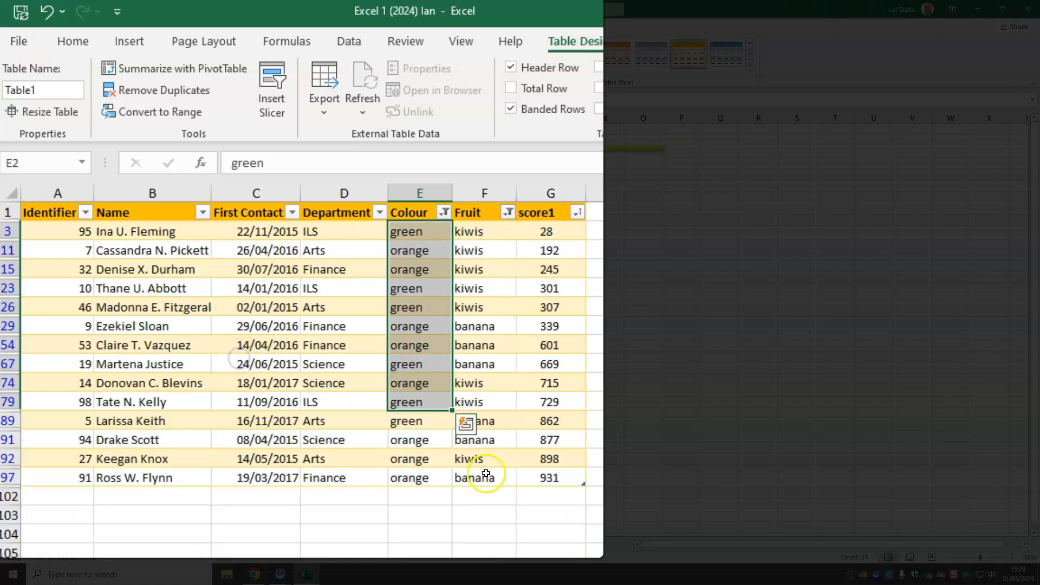
{"action": "left_click", "coordinate": [486, 371]}
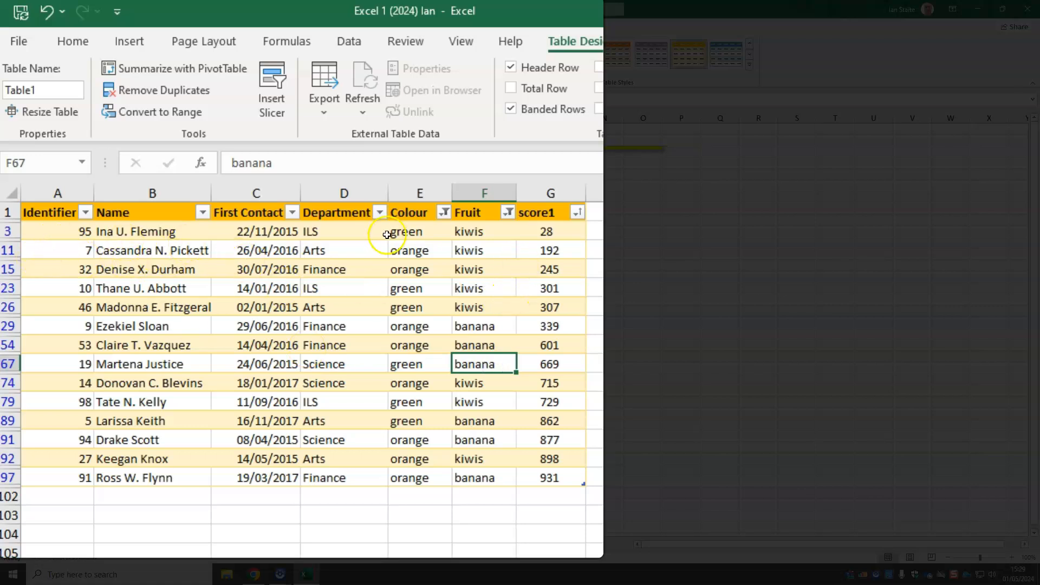
{"action": "left_click", "coordinate": [427, 233]}
{"action": "left_click_drag", "start_coordinate": [428, 233], "coordinate": [436, 482]}
{"action": "left_click_drag", "start_coordinate": [478, 234], "coordinate": [492, 483]}
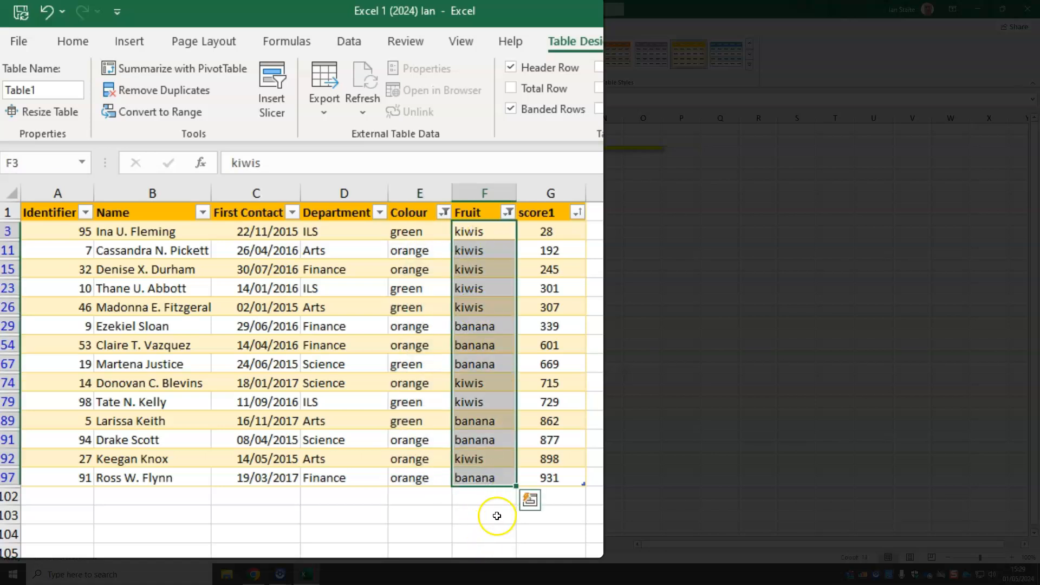
Filter the Department column to show only Finance records alongside the existing Colour and Fruit filters
{"action": "left_click", "coordinate": [381, 269]}
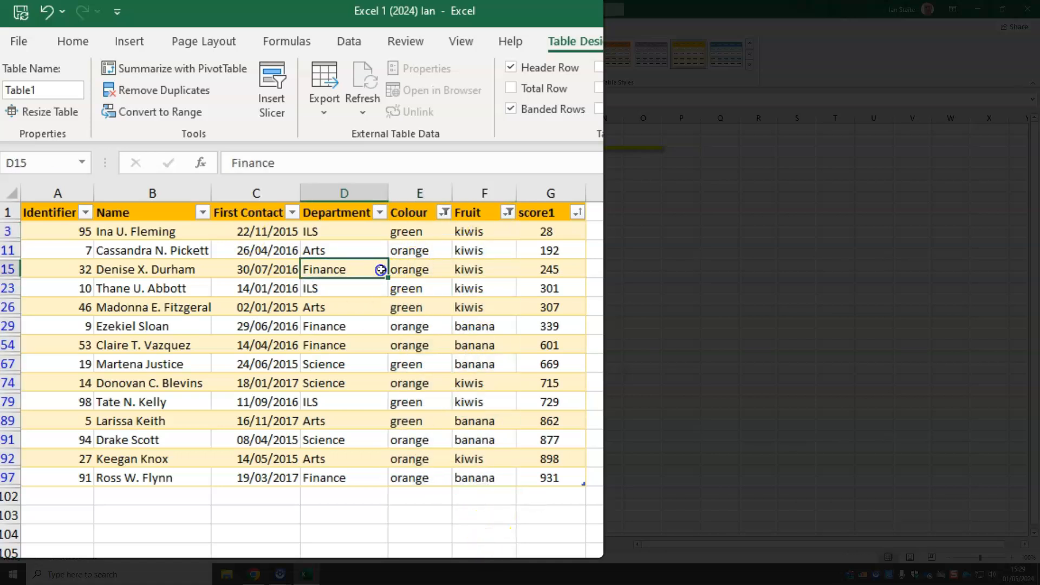
{"action": "left_click", "coordinate": [379, 212]}
{"action": "left_click", "coordinate": [199, 425]}
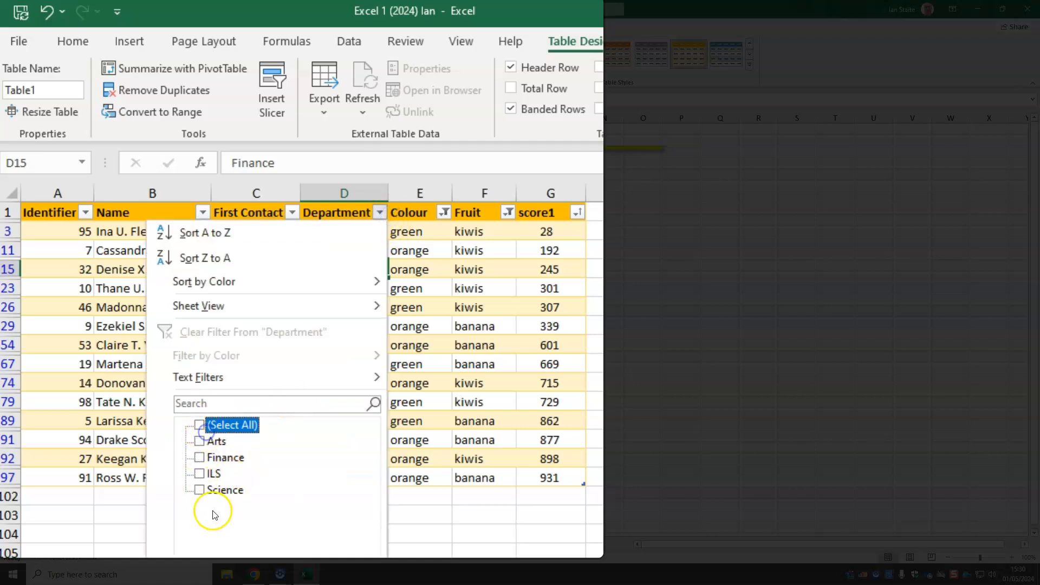
{"action": "left_click", "coordinate": [214, 458]}
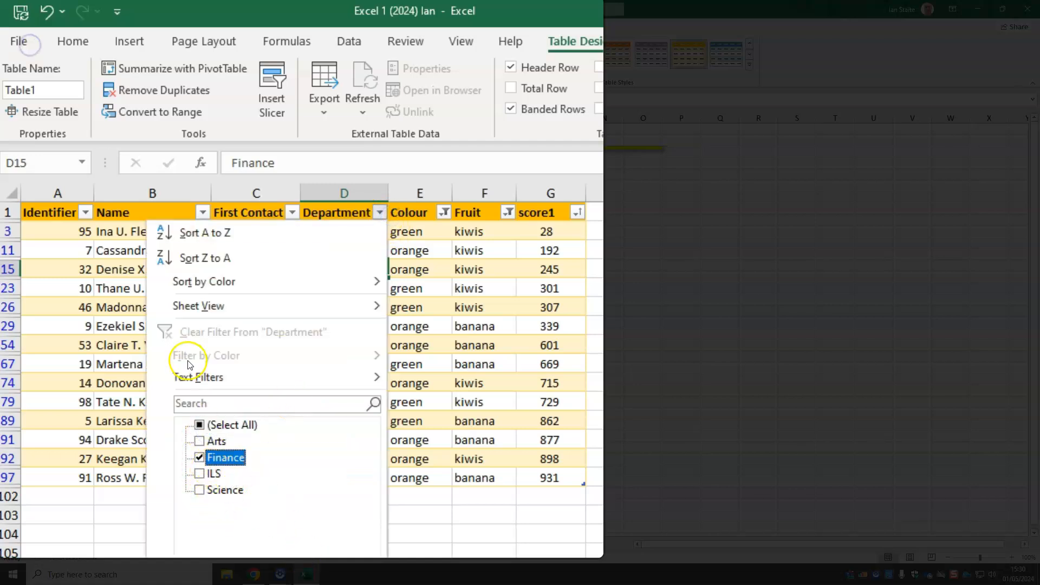
{"action": "key", "text": "Return"}
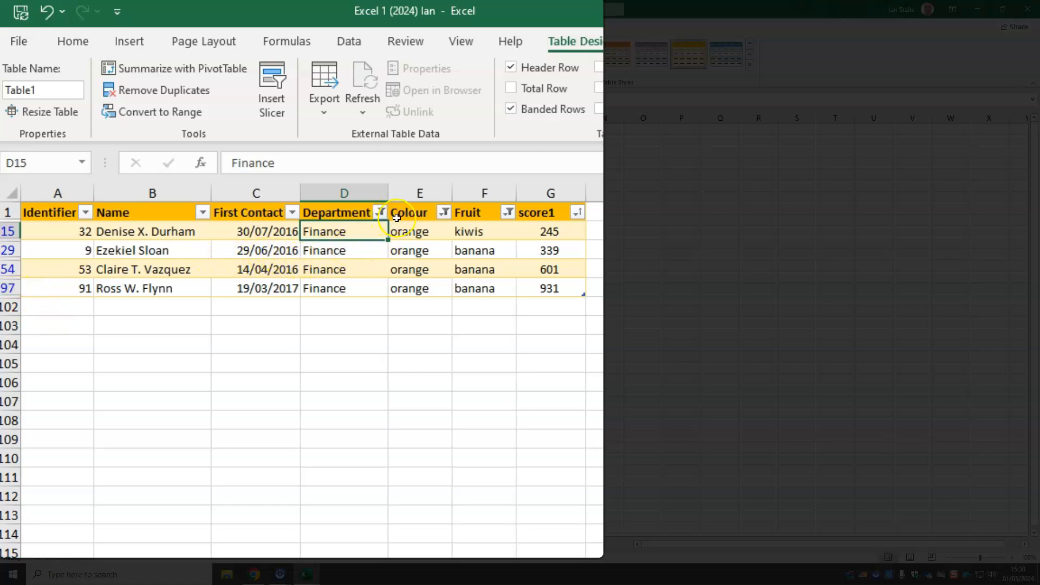
Clear all filters and the sort state from the table in one go, with a cell inside it selected
{"action": "left_click", "coordinate": [215, 252]}
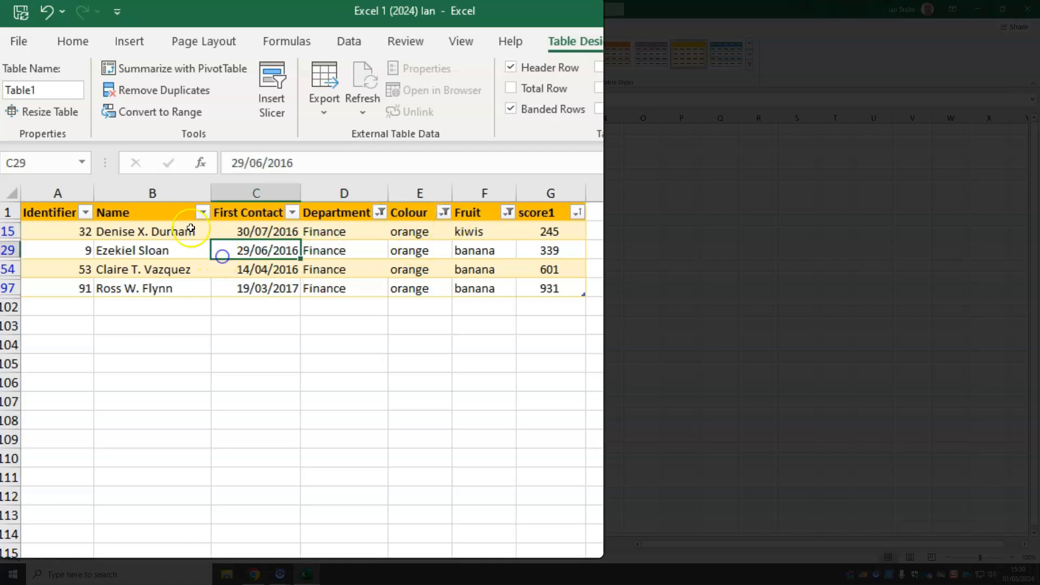
{"action": "left_click", "coordinate": [19, 41]}
{"action": "left_click", "coordinate": [28, 46]}
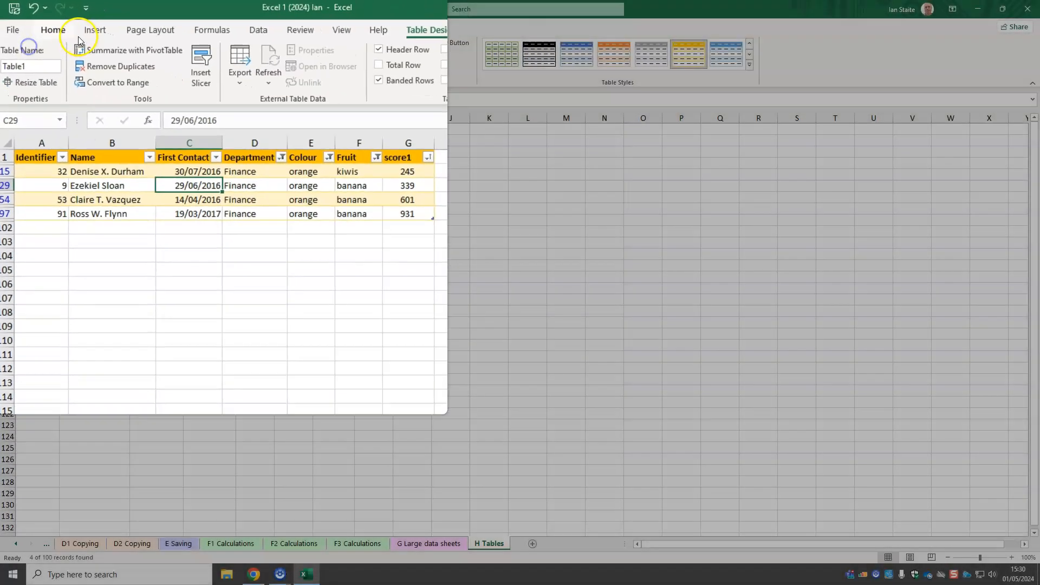
{"action": "left_click", "coordinate": [55, 30]}
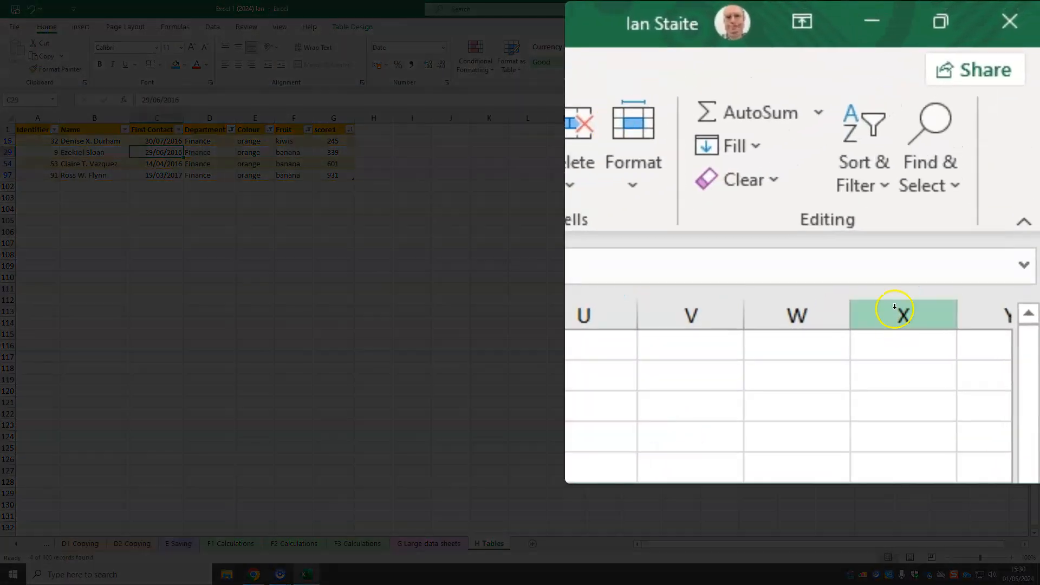
{"action": "left_click", "coordinate": [867, 198]}
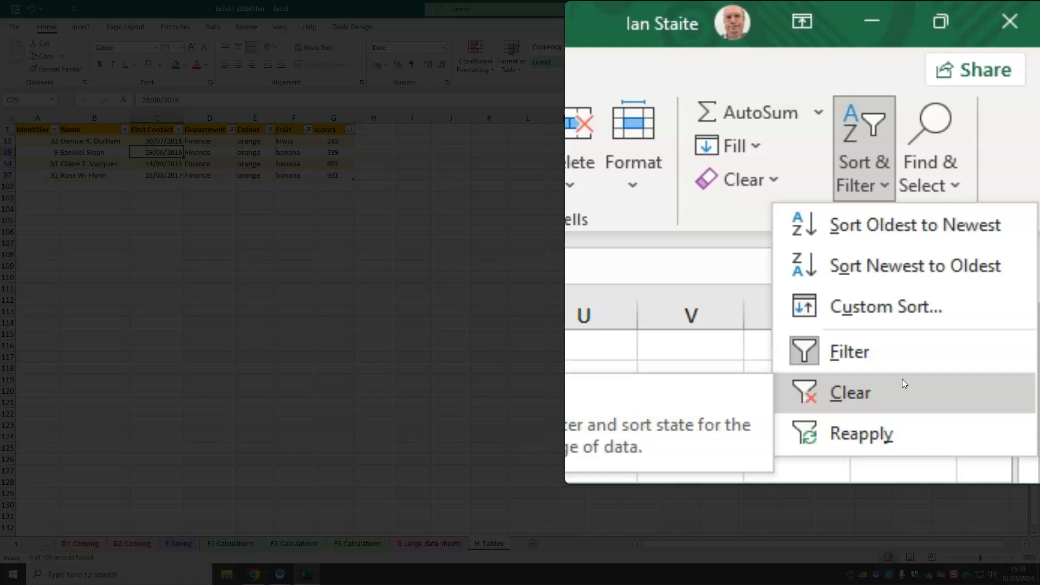
{"action": "left_click", "coordinate": [903, 382]}
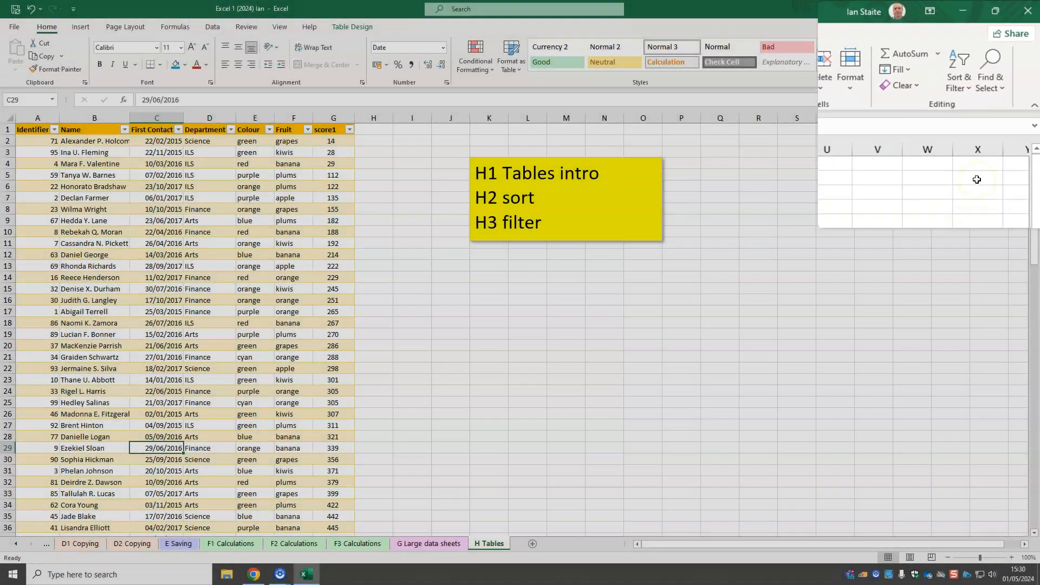